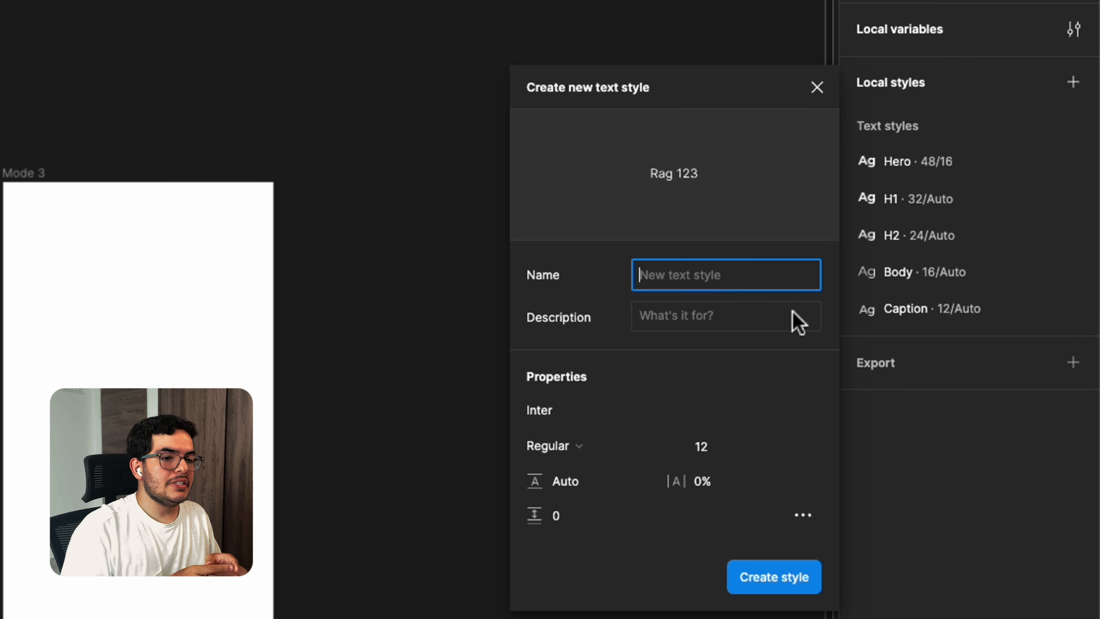
Discard the new text style and examine which variable types can be created in the Variables tipográficas collection
left_click(816, 87)
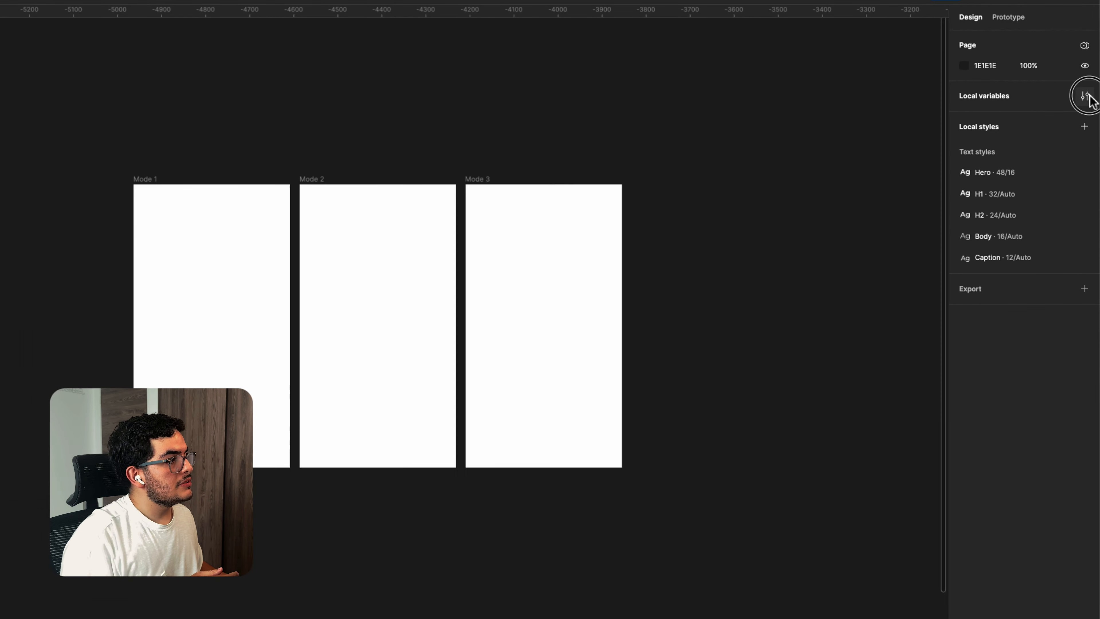
left_click(1086, 96)
left_click(580, 343)
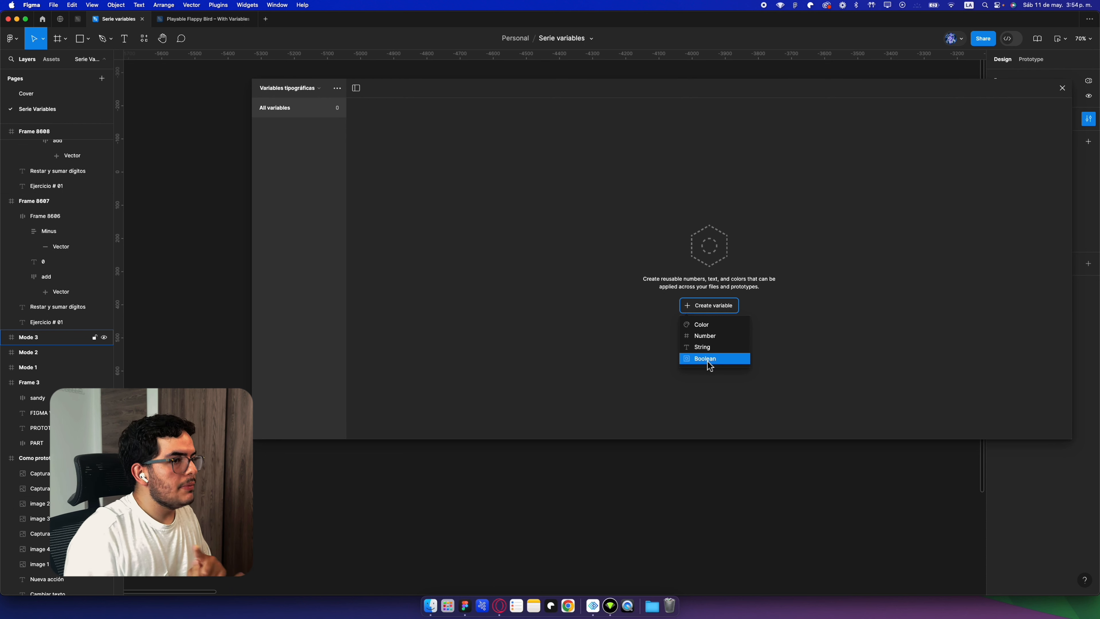
left_click(805, 313)
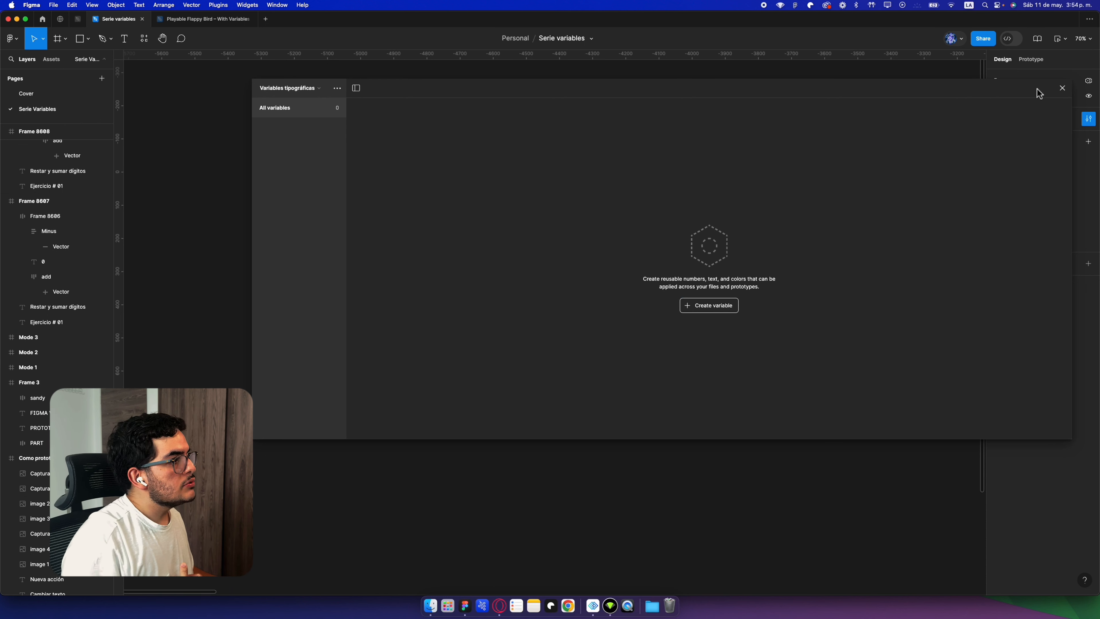
left_click(716, 307)
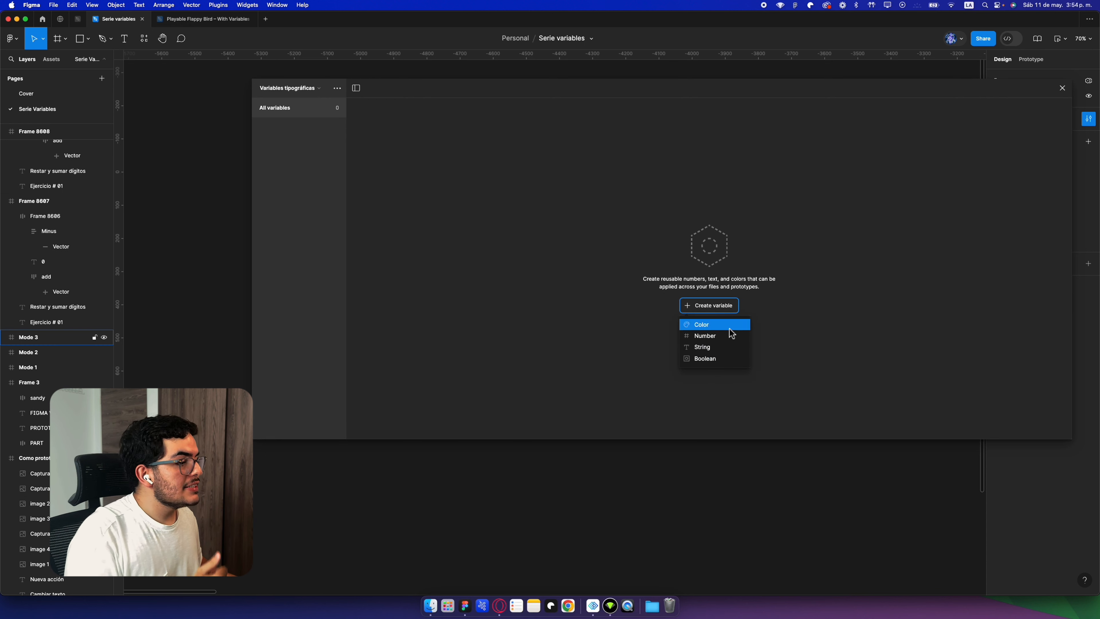
key("Escape")
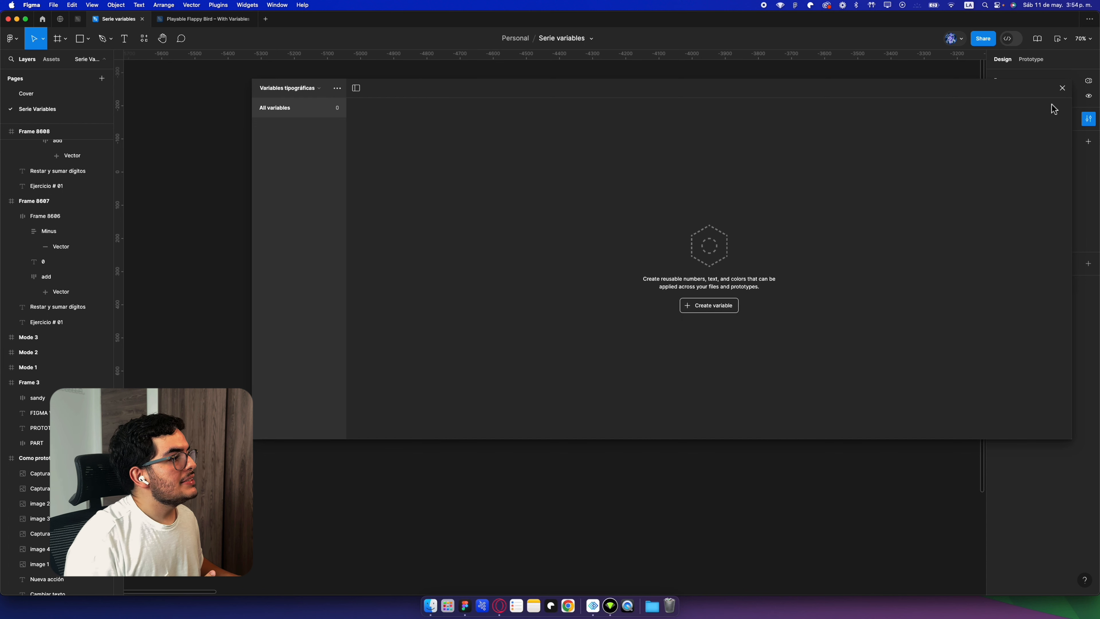
left_click(1061, 90)
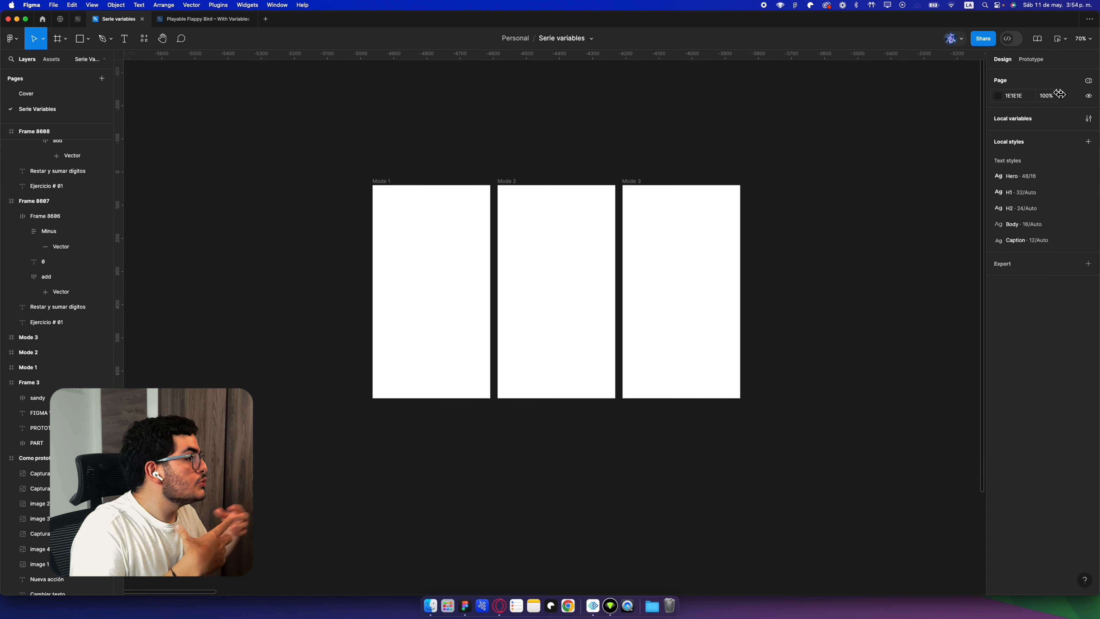
Start a new text style and examine its font family list and font weight options
left_click(1088, 142)
left_click(1081, 161)
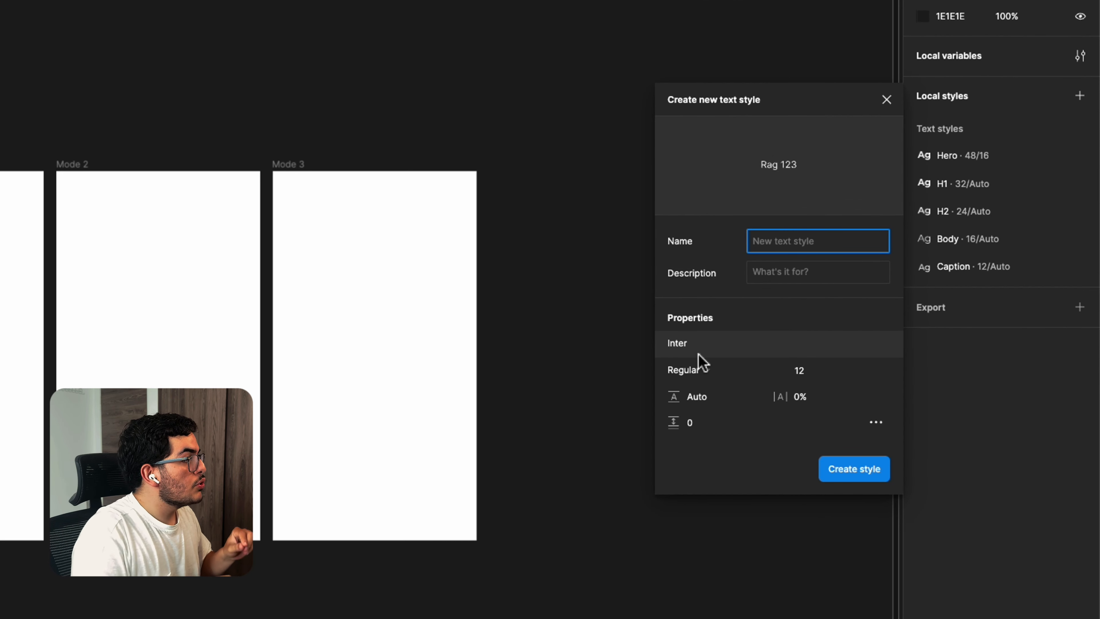
left_click(698, 354)
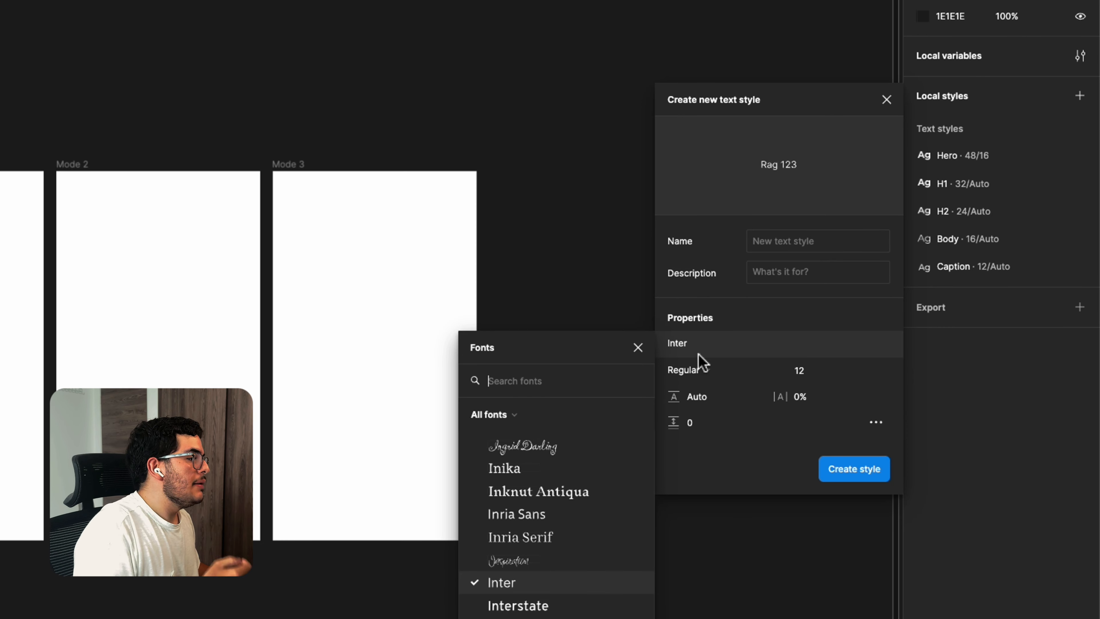
left_click(703, 369)
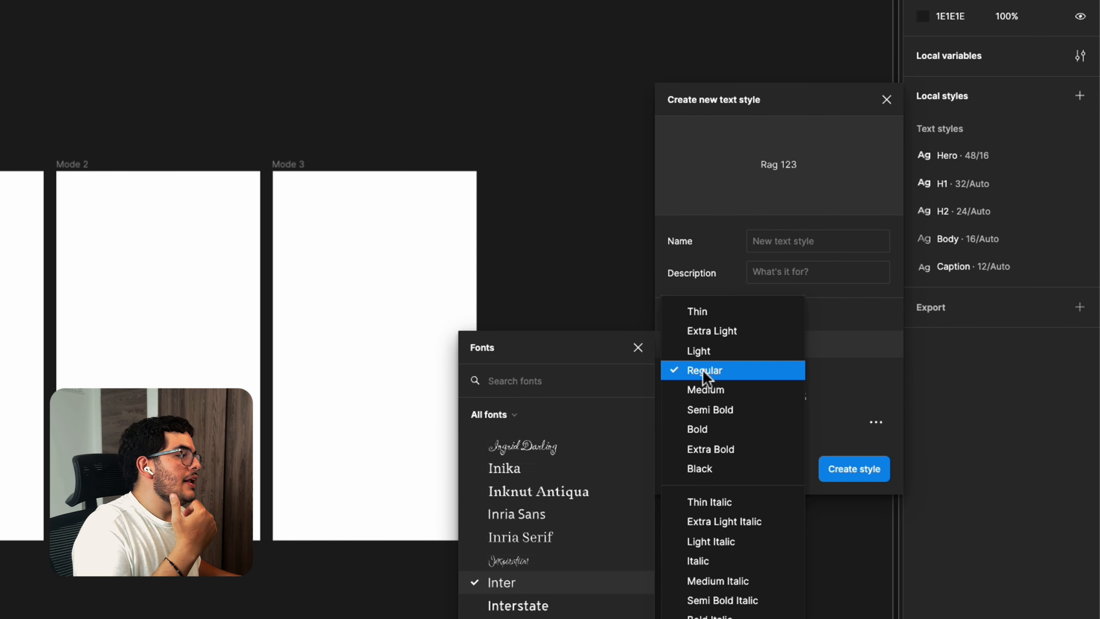
left_click(726, 372)
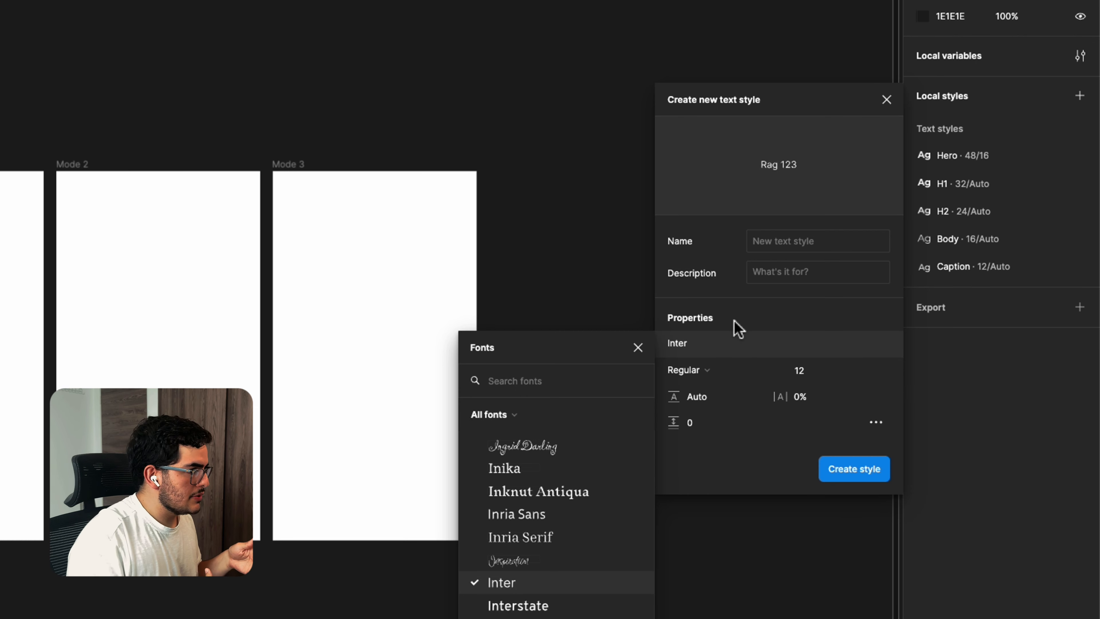
left_click(639, 352)
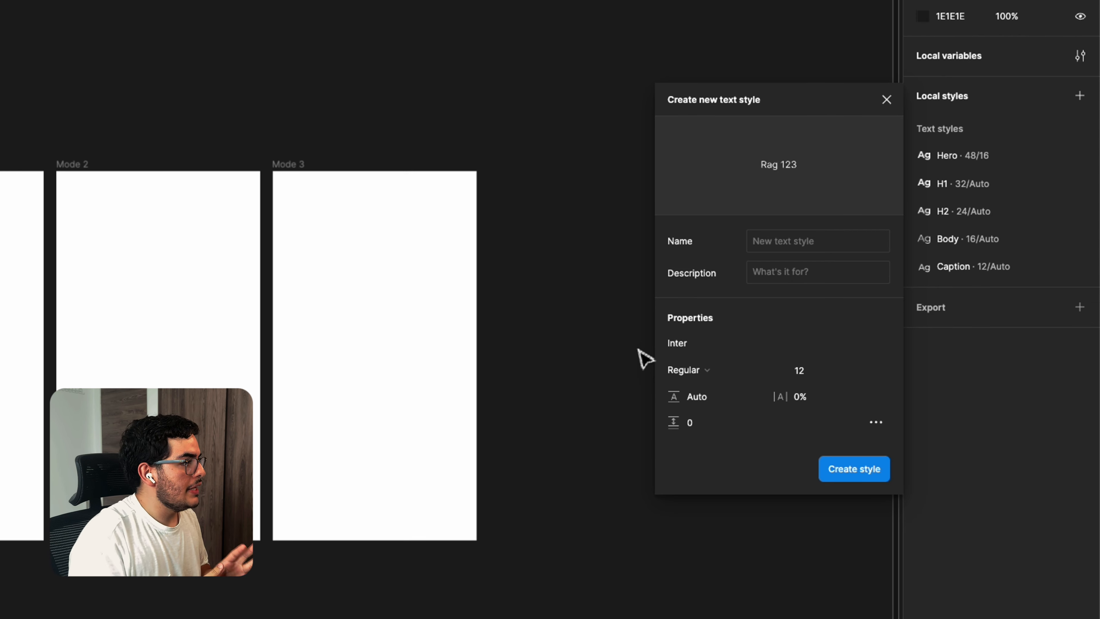
Check the weight options for applying a variable, browse the font list again, and discard the new text style
scroll(640, 356, "up", 1)
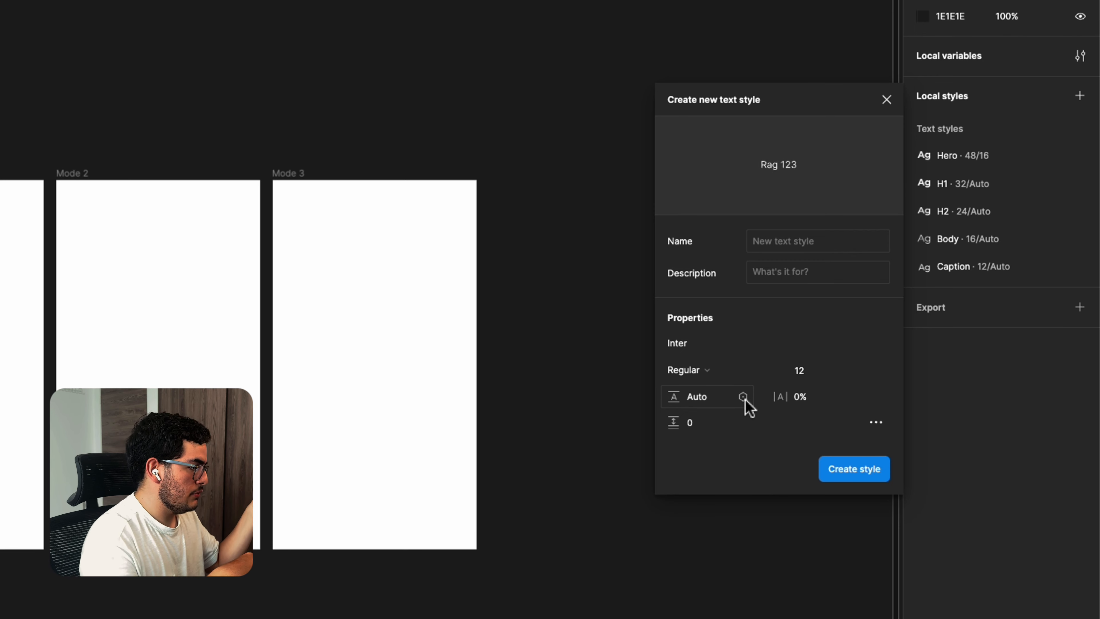
left_click(736, 373)
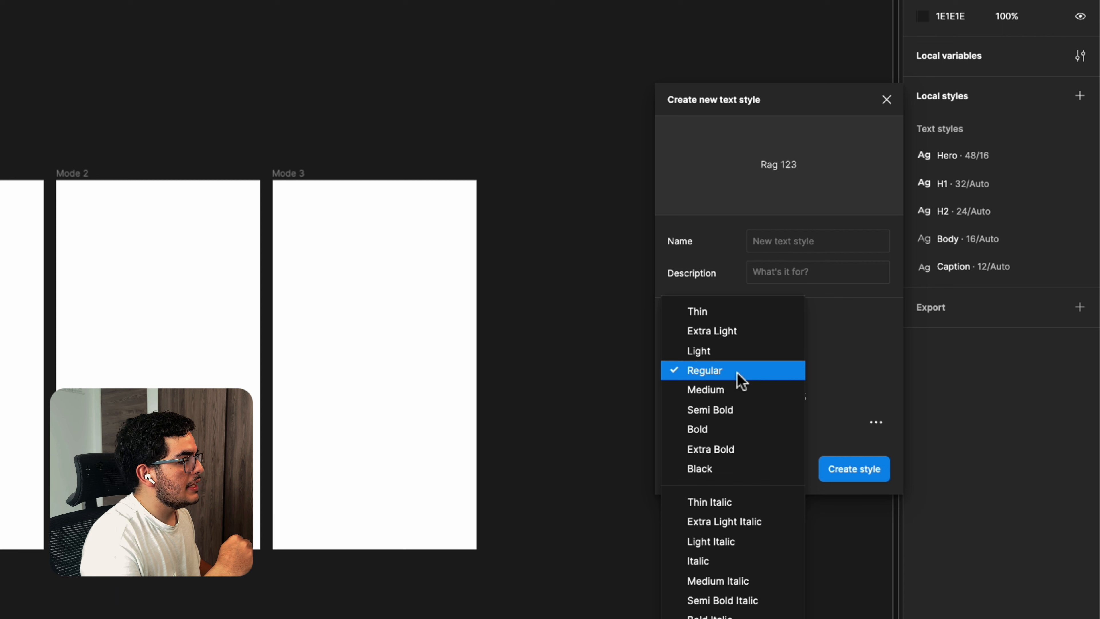
left_click(897, 346)
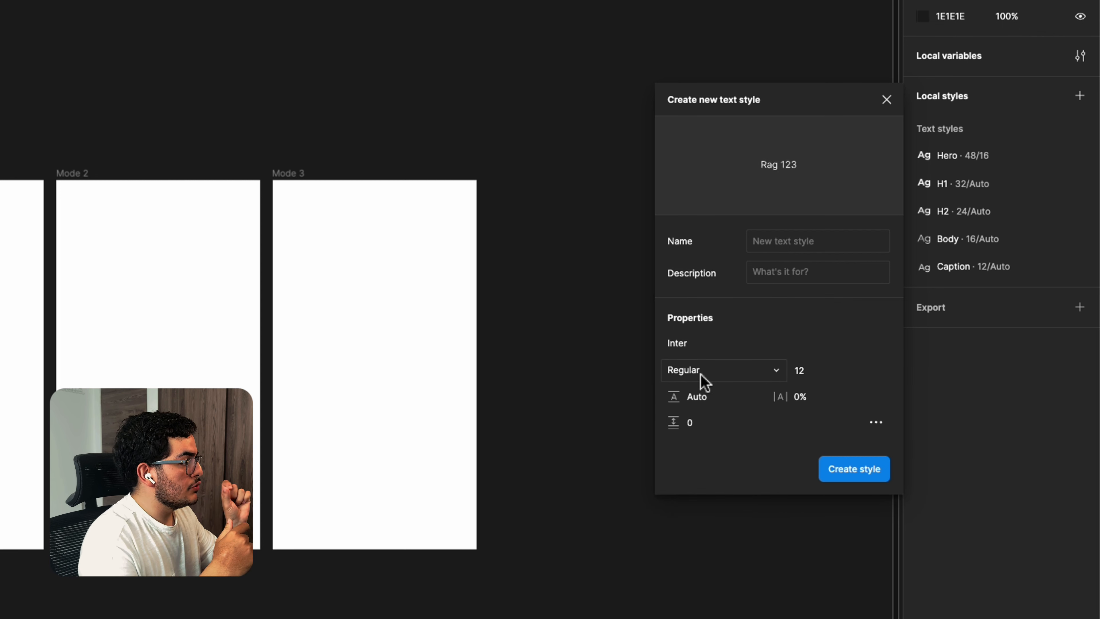
left_click(705, 381)
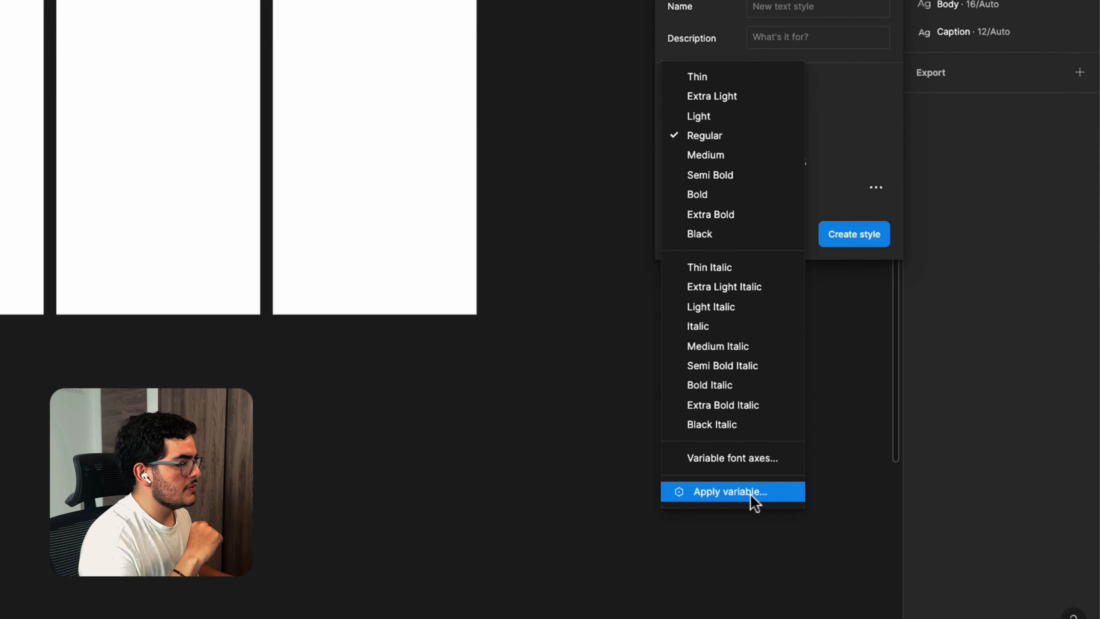
left_click(847, 151)
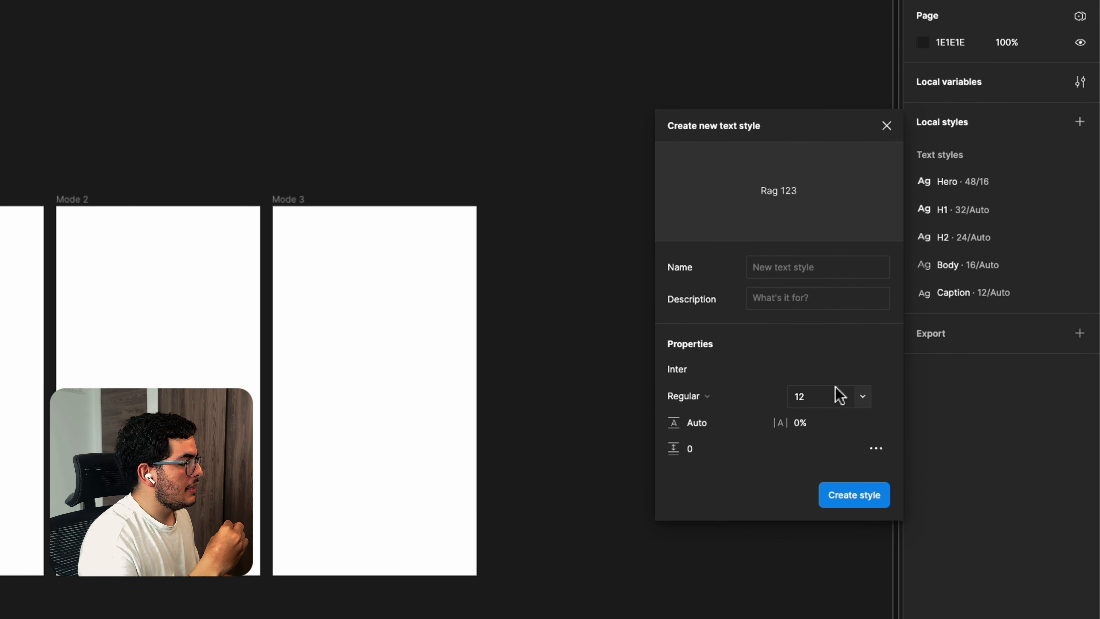
left_click(767, 380)
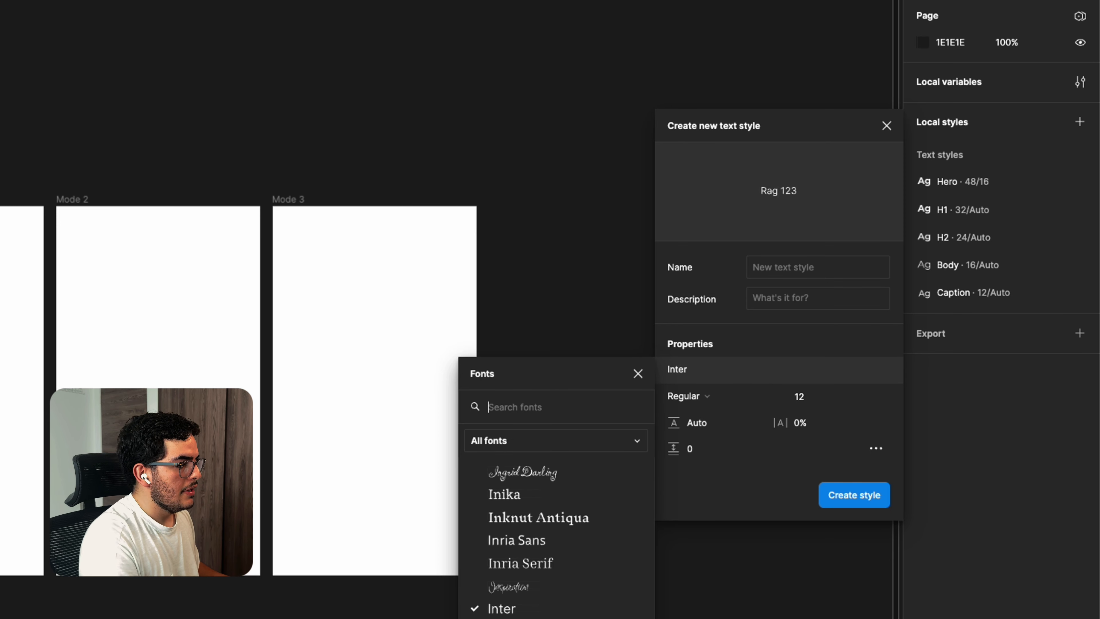
scroll(550, 541, "down", 10)
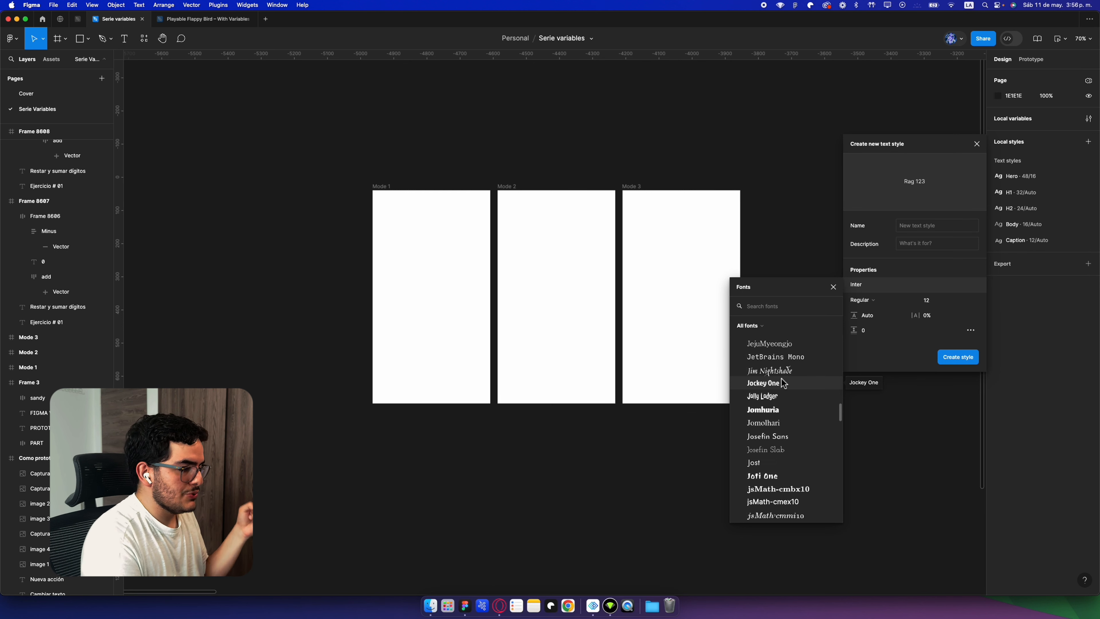
left_click(837, 289)
left_click(977, 144)
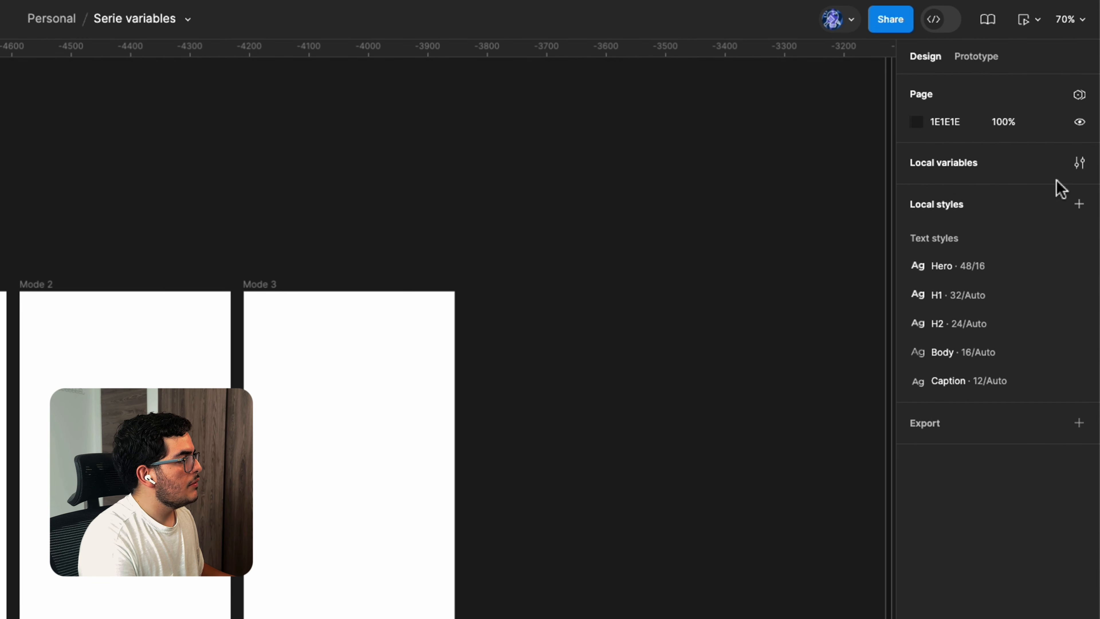
Create a string variable in the Variables tipográficas collection and delete its Mode 2
left_click(1079, 162)
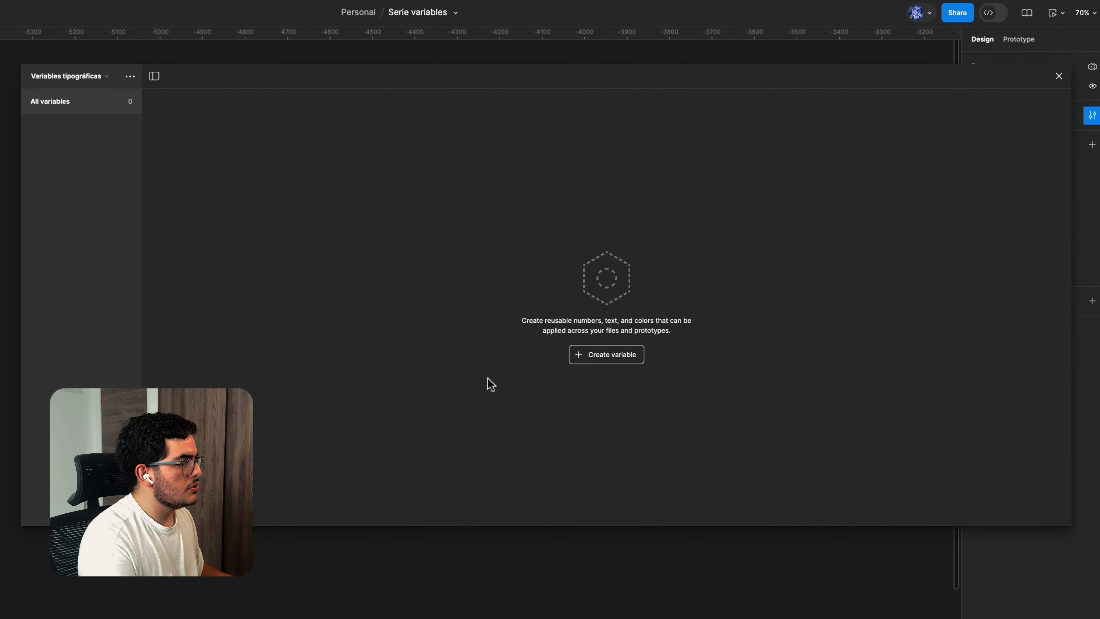
left_click(607, 358)
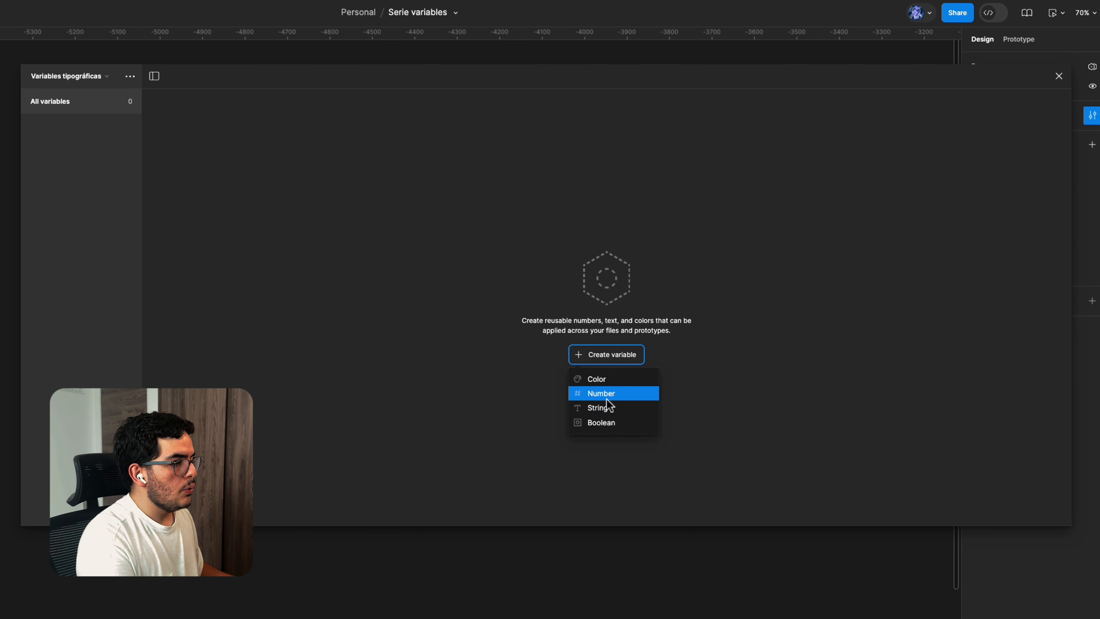
left_click(607, 408)
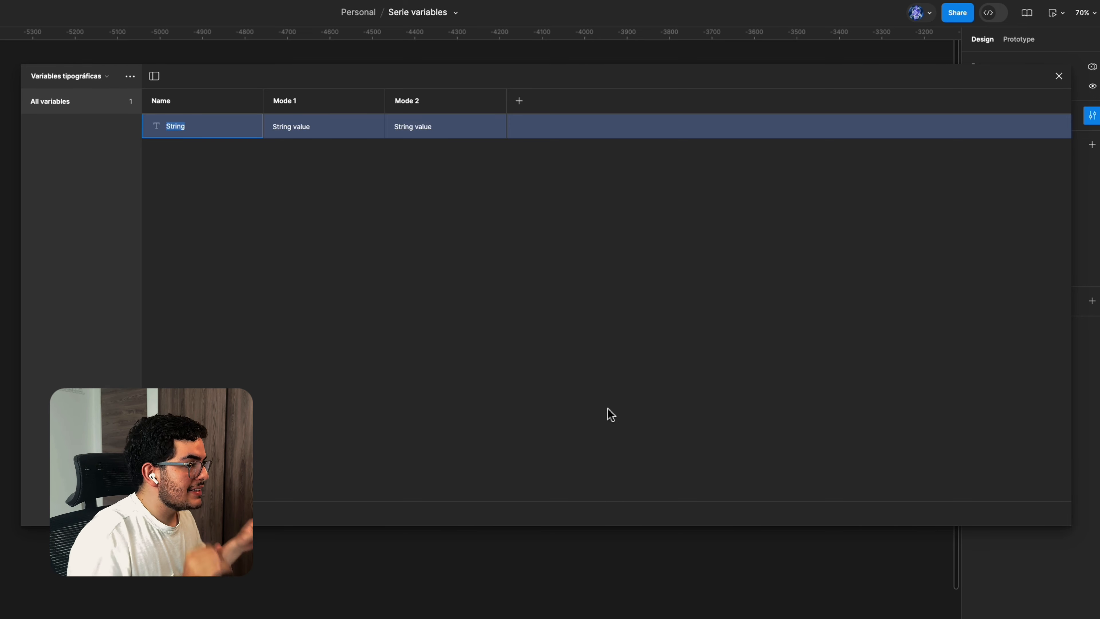
right_click(435, 90)
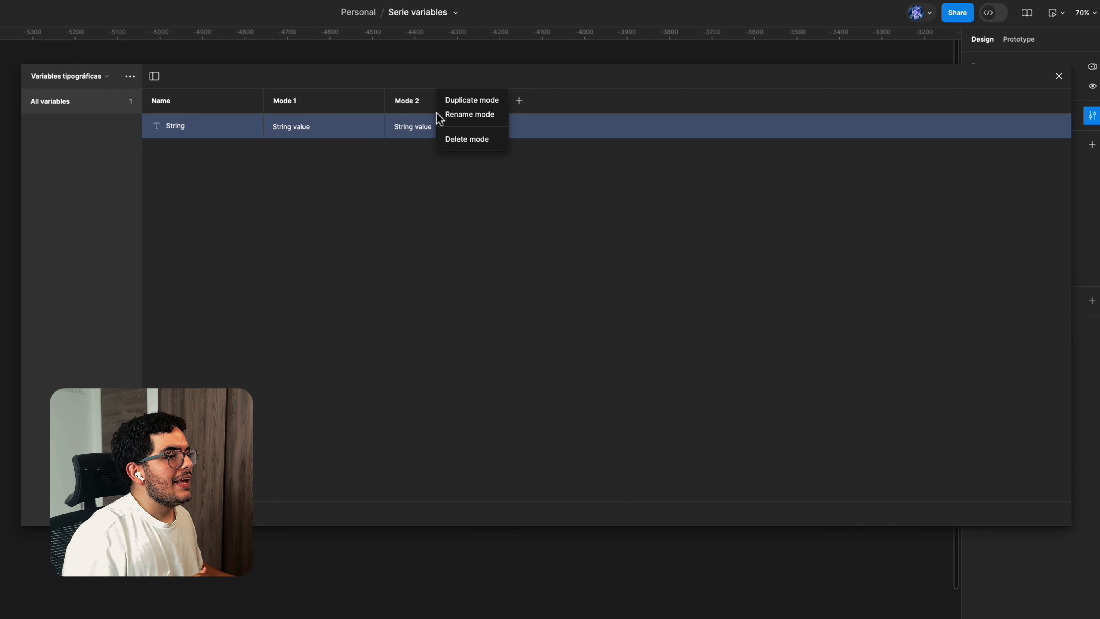
left_click(448, 139)
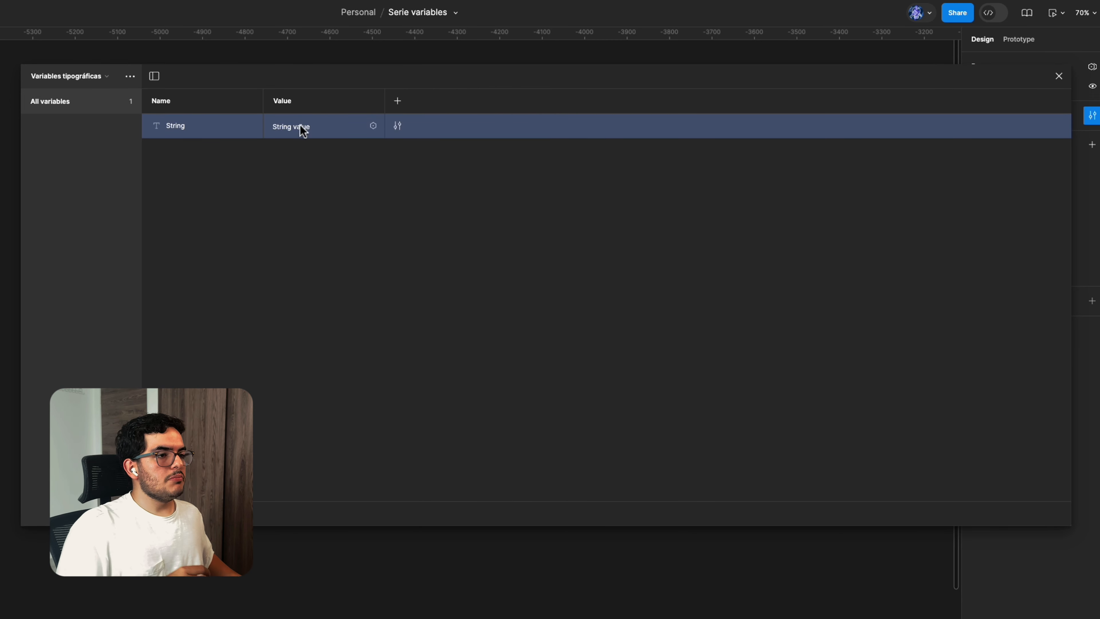
Rename the string variable to Type Font and set its value to Montserrat
double_click(198, 136)
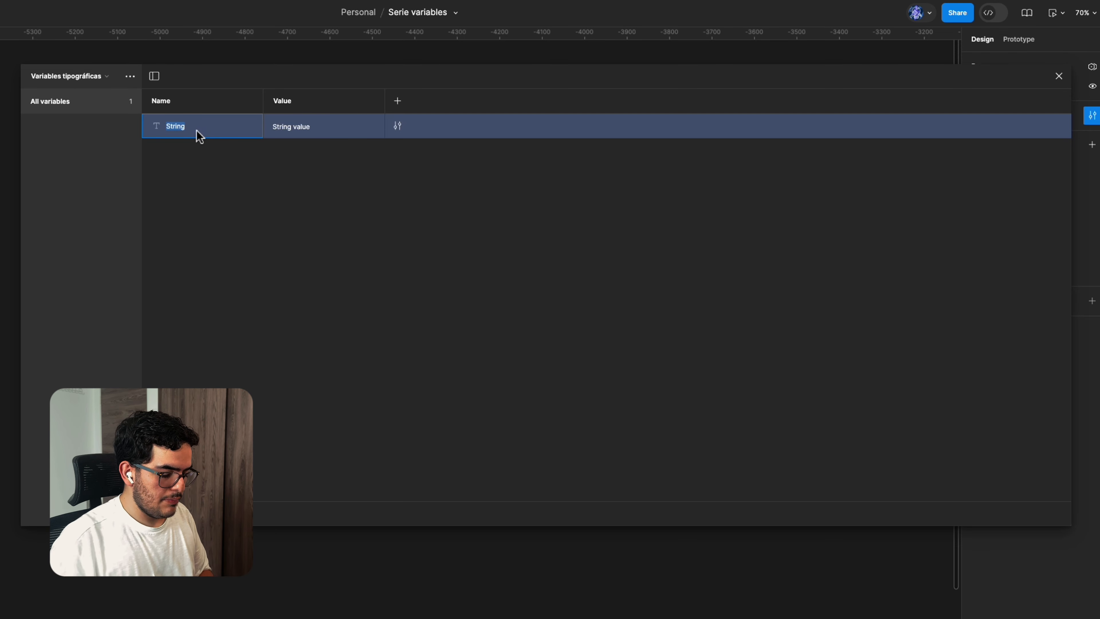
type("Type Font")
key("Return")
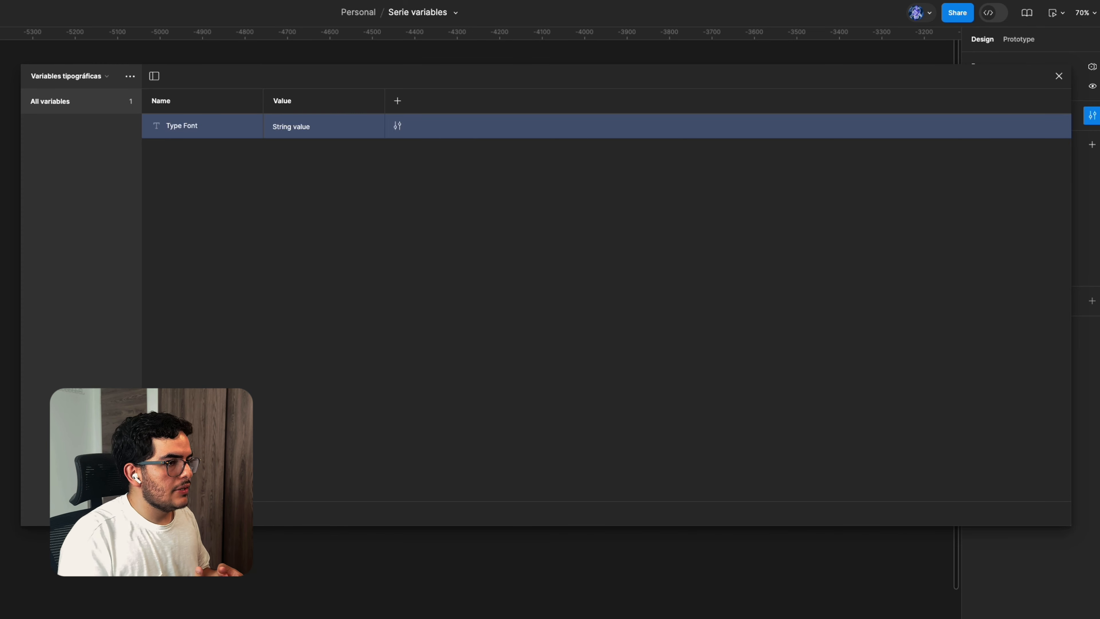
double_click(327, 127)
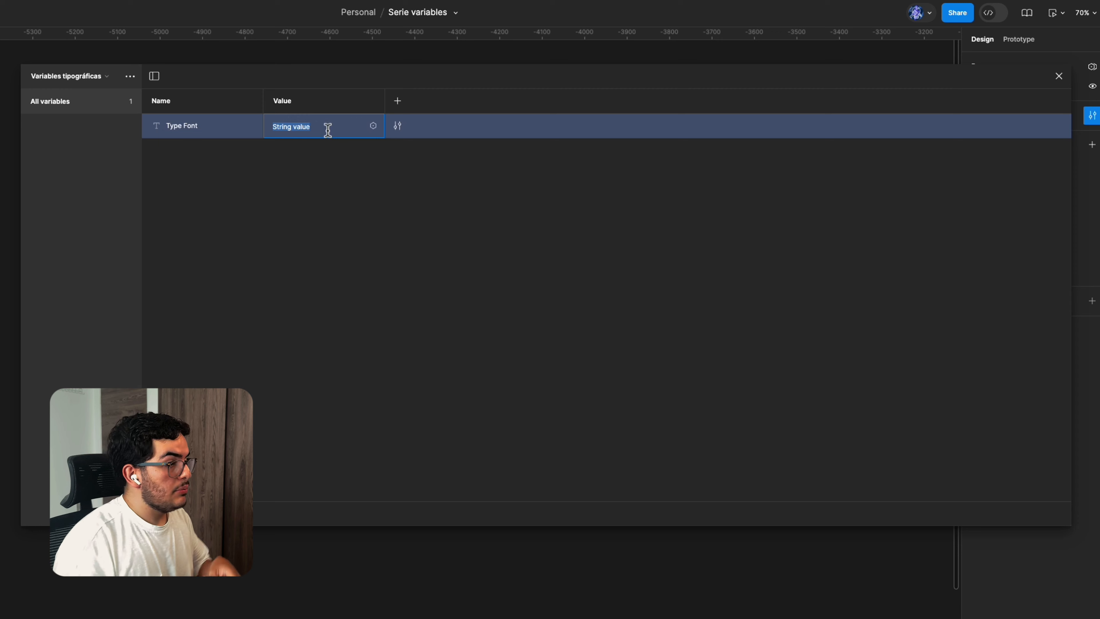
type("Montserrat")
key("Return")
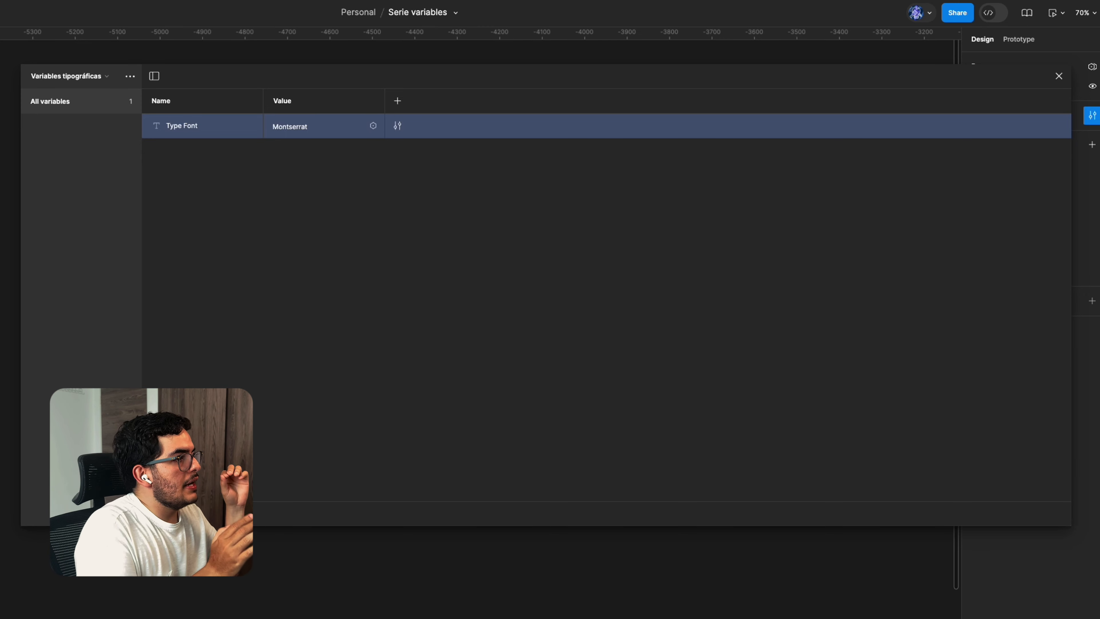
Close the variables and add the text "Ejemplo" above the Mode 1 frame
left_click(1058, 76)
key("t")
left_click(223, 124)
type("Ejemplo")
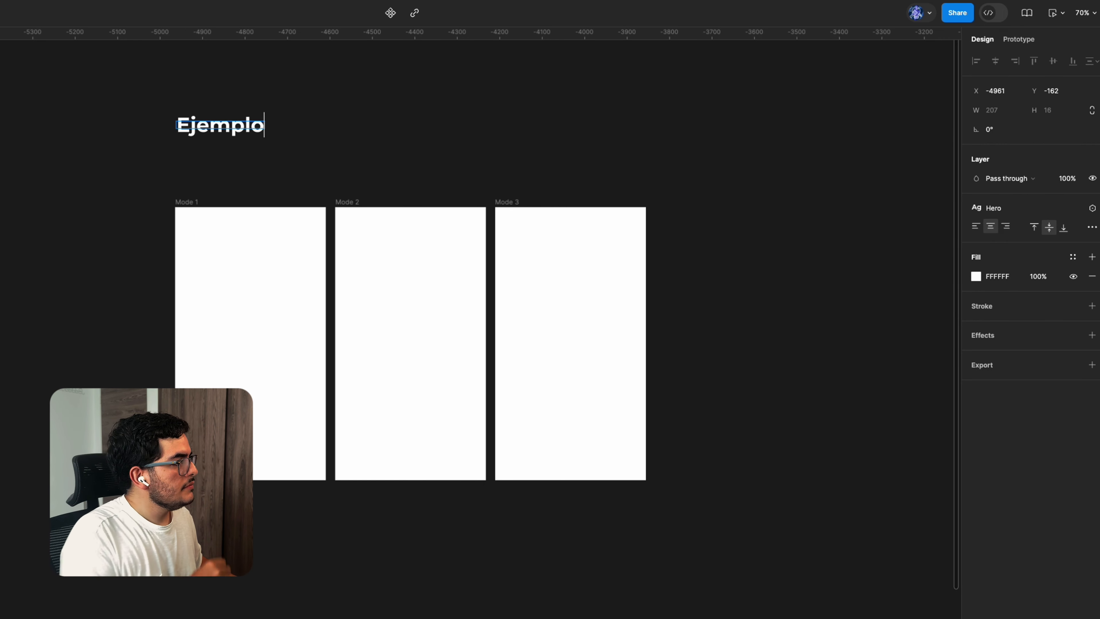
Search the fonts for "montse" from the Ejemplo text to check how the font family name is spelled
left_click(1074, 208)
left_click(1004, 229)
scroll(911, 386, "down", 3)
scroll(911, 386, "down", 20)
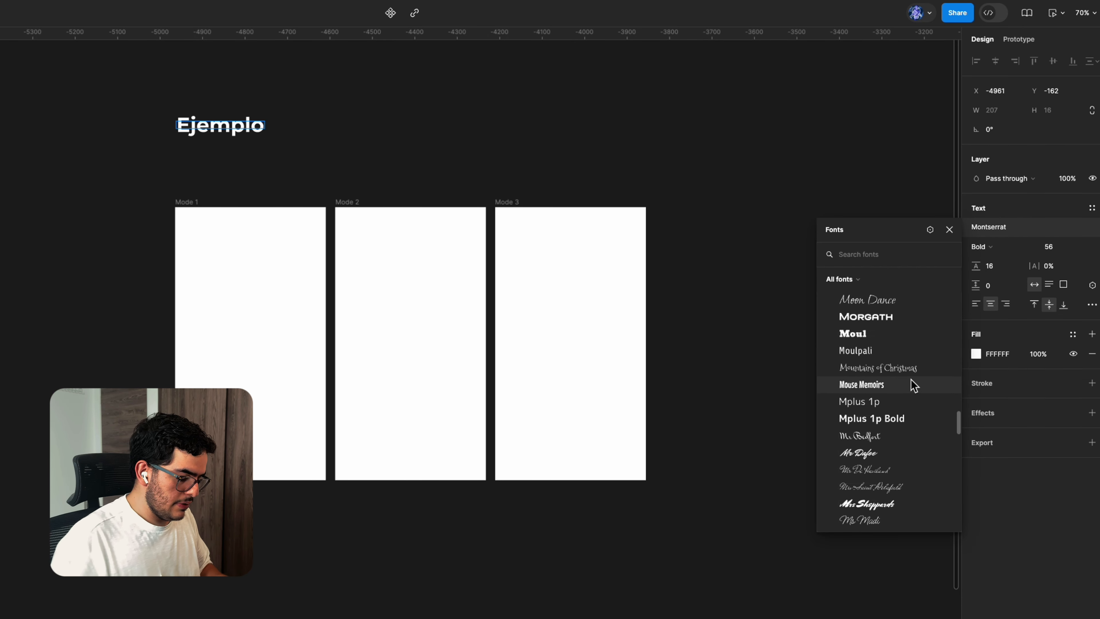
type("montse")
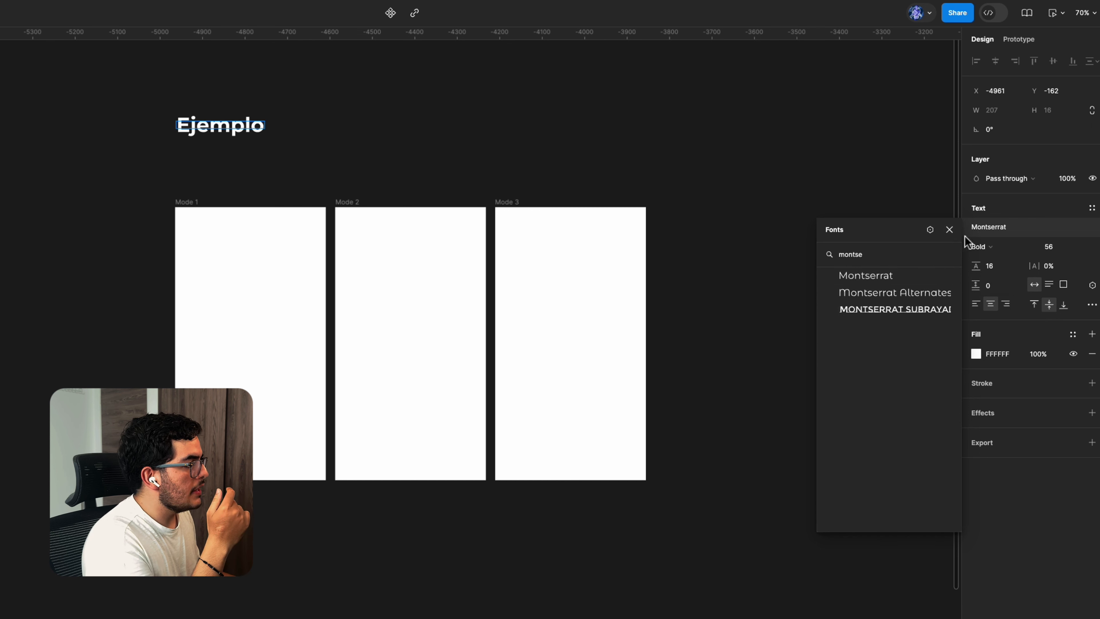
left_click(949, 230)
key("Escape")
left_click(900, 173)
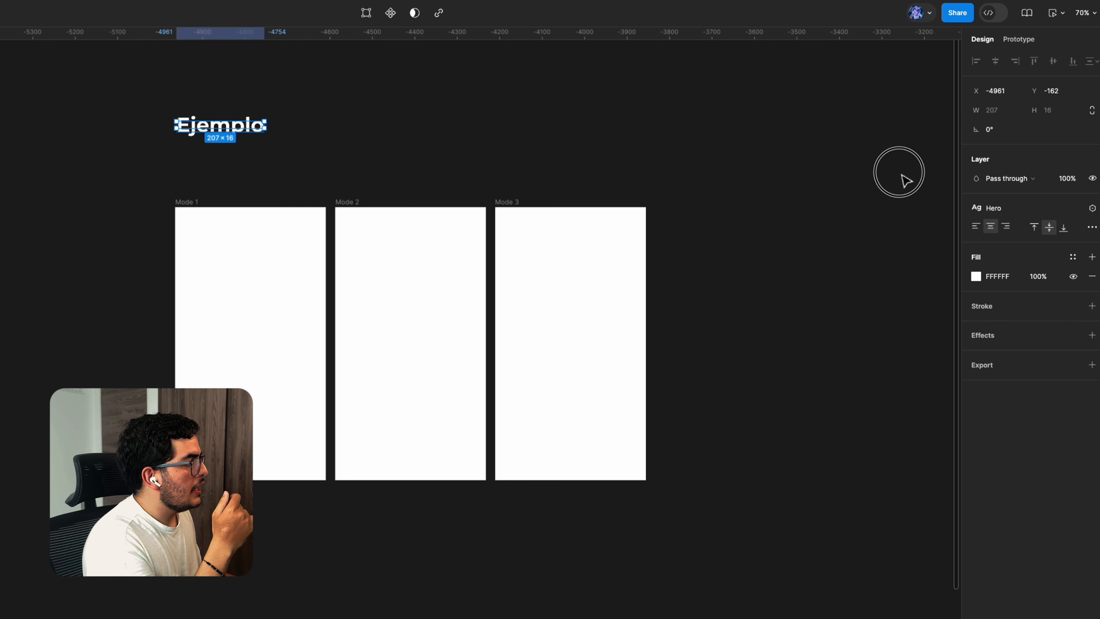
Check the spelling of the Type Font variable's value in the local variables
left_click(1092, 115)
double_click(318, 130)
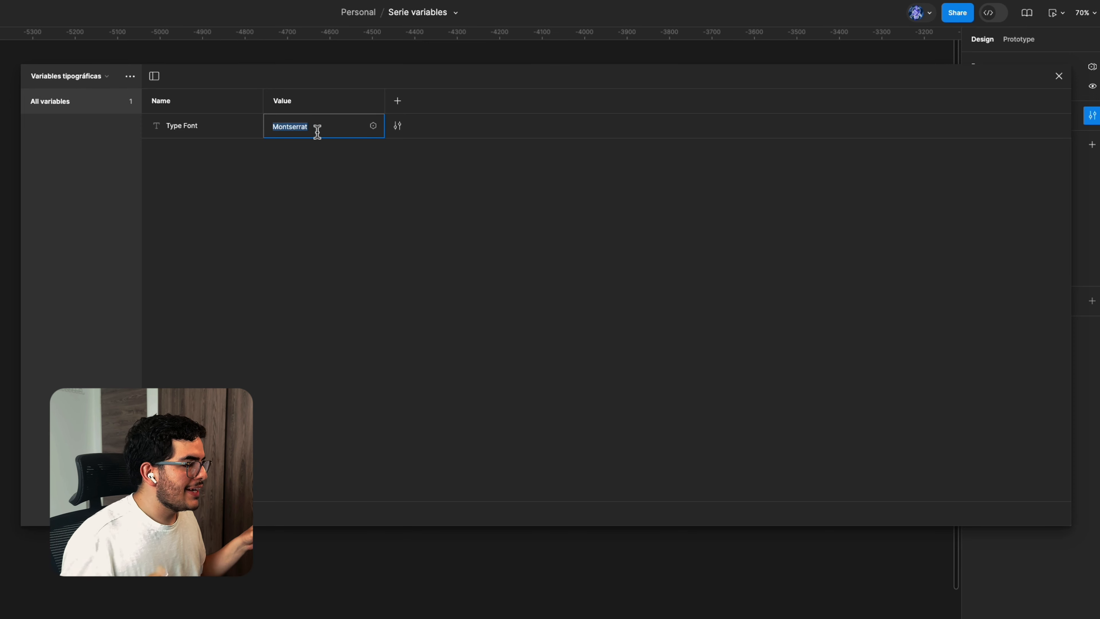
left_click(338, 200)
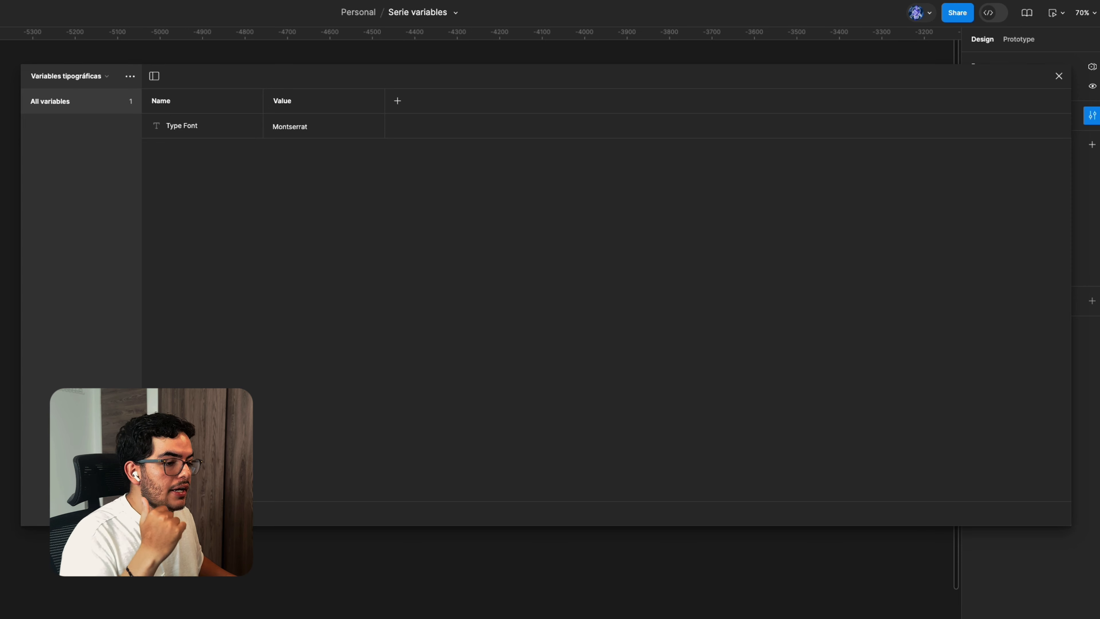
left_click(1058, 76)
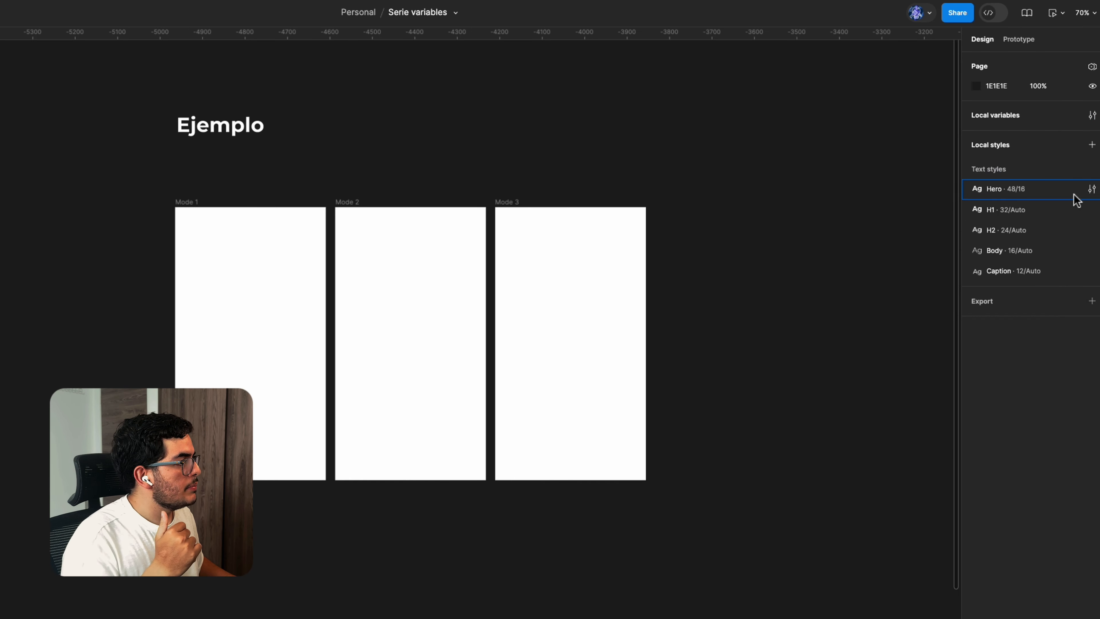
Review the Hero text style's properties and add a string variable named Weight - Regular with the value Regular
left_click(1089, 189)
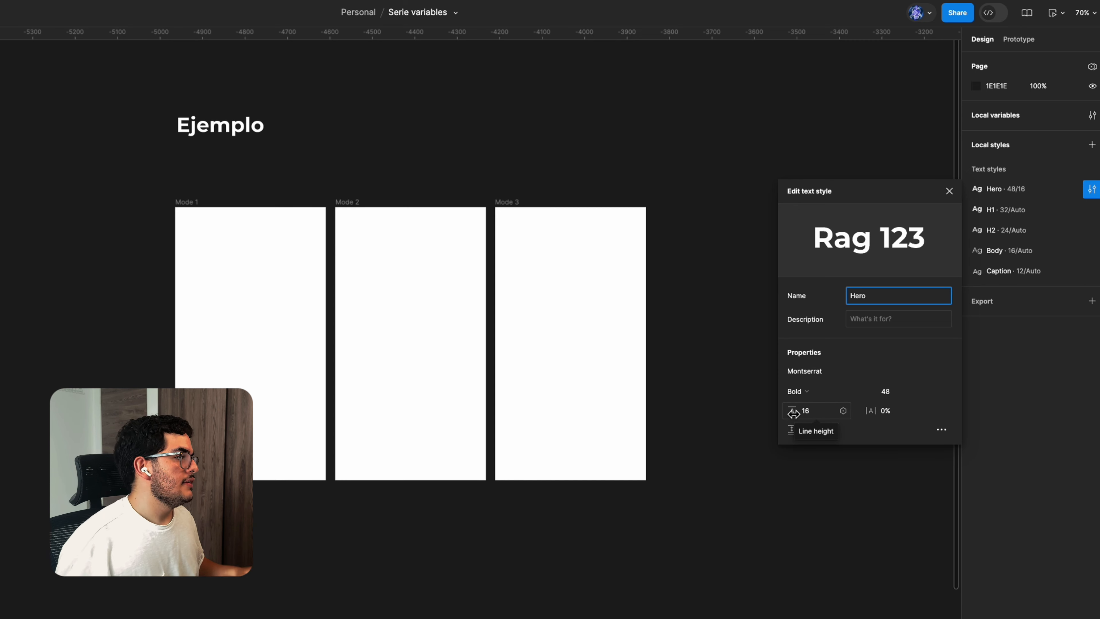
left_click(949, 191)
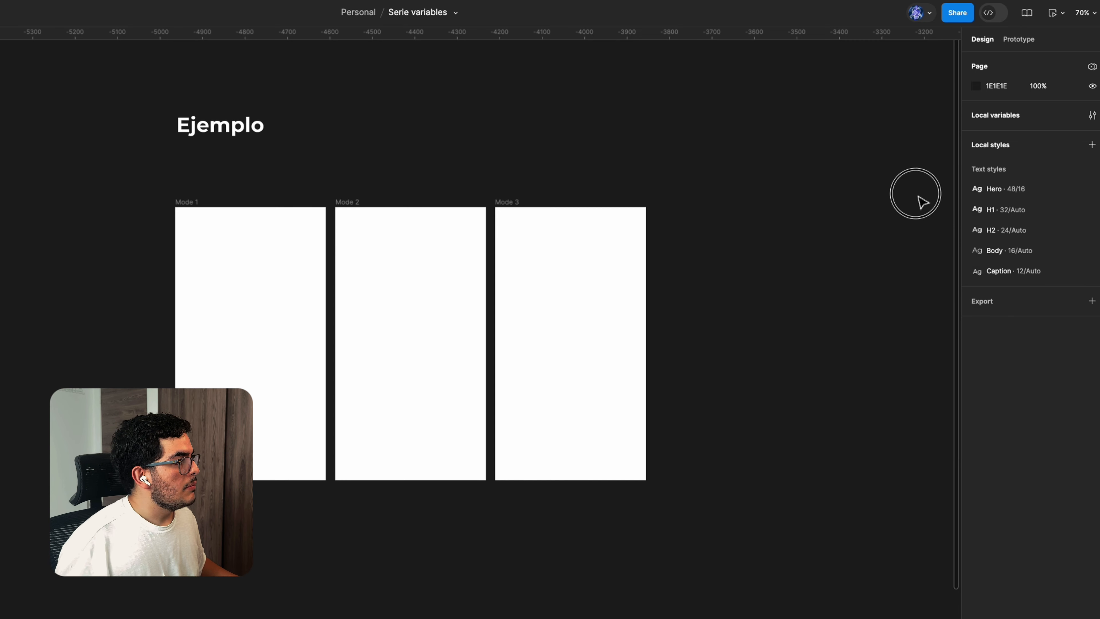
left_click(1089, 117)
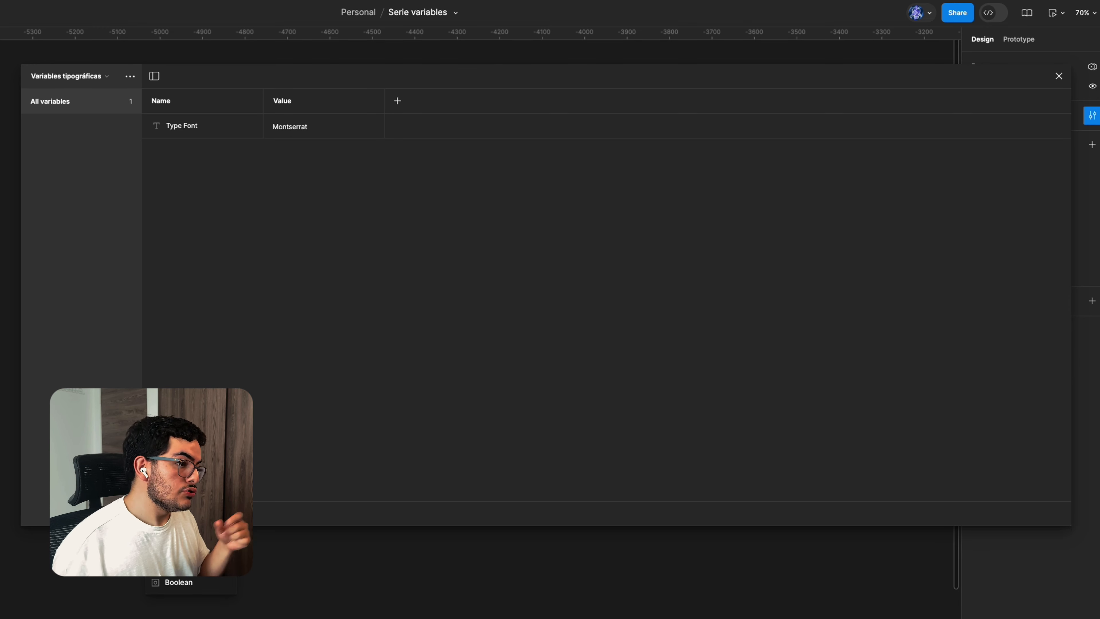
left_click(176, 535)
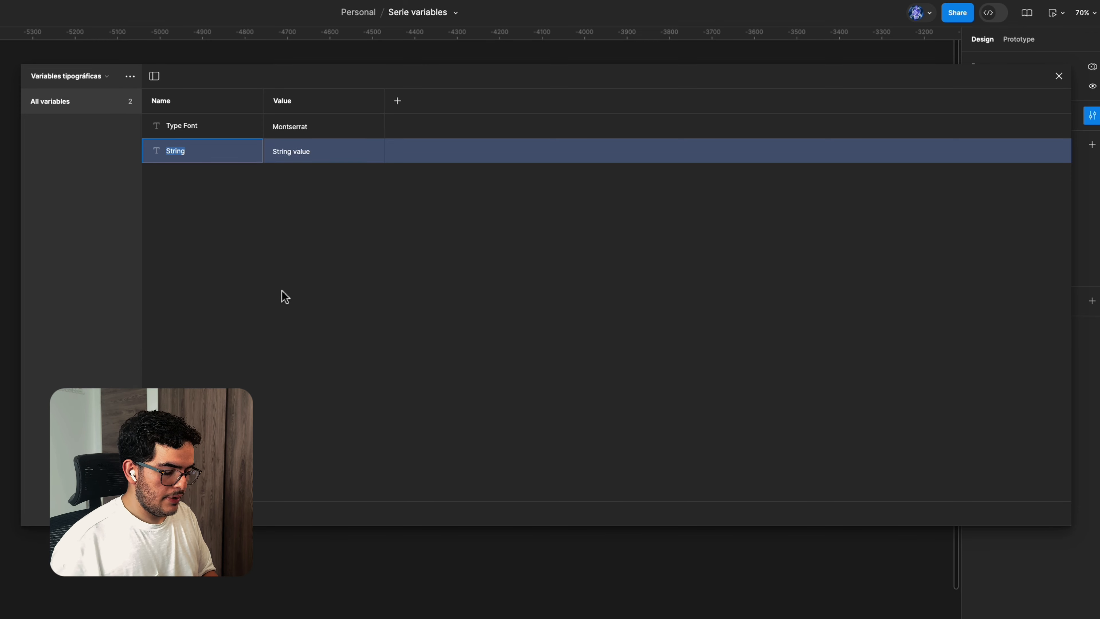
type("F")
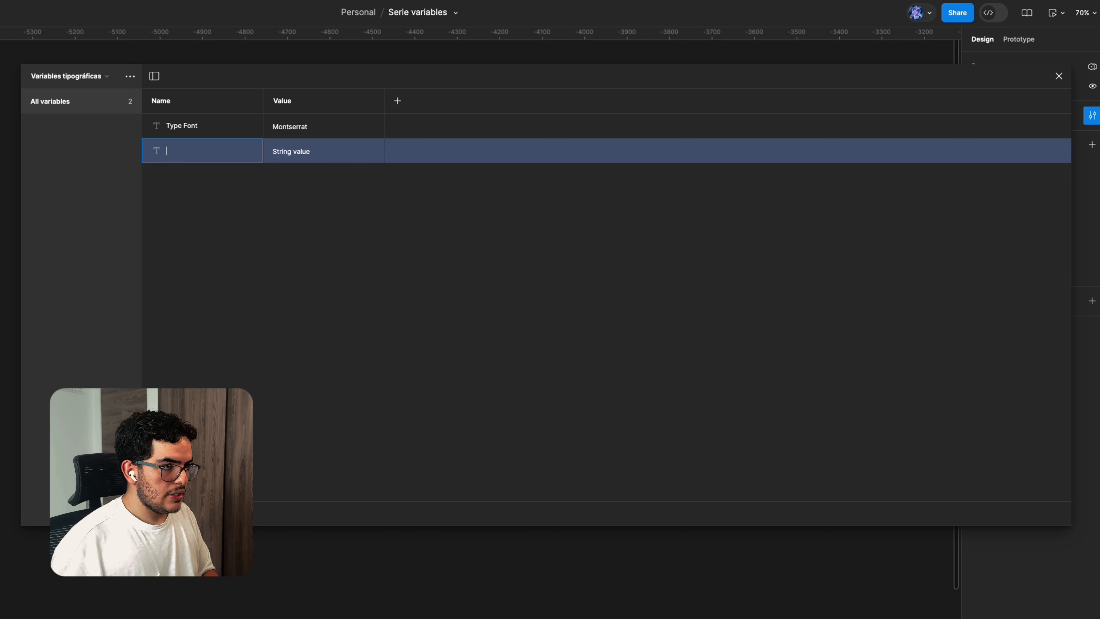
type("Weight")
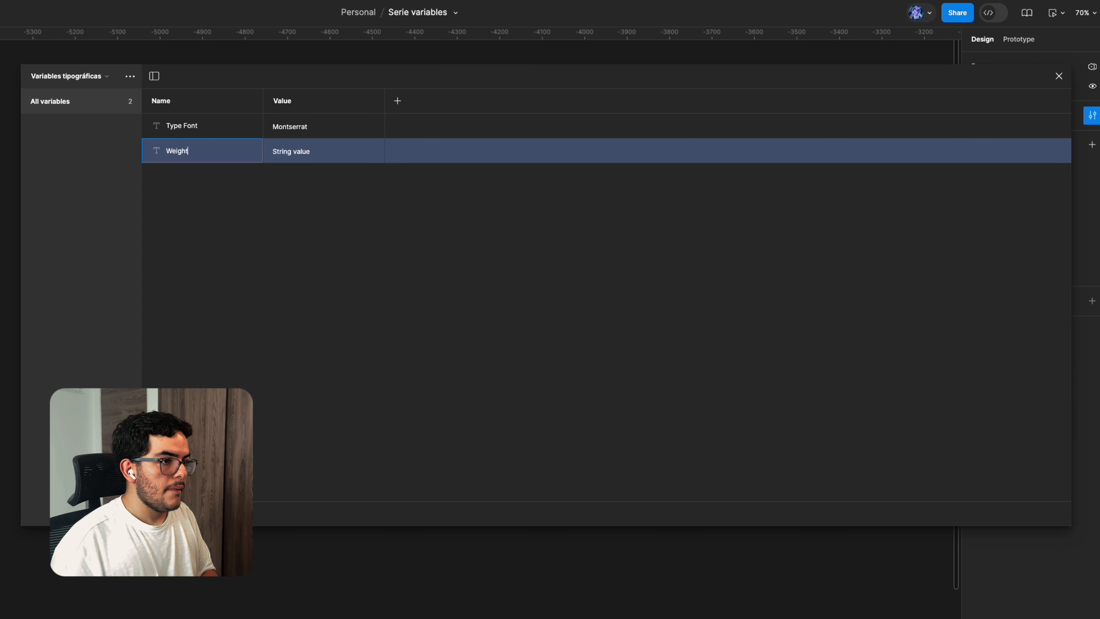
type(" - Regular")
key("Return")
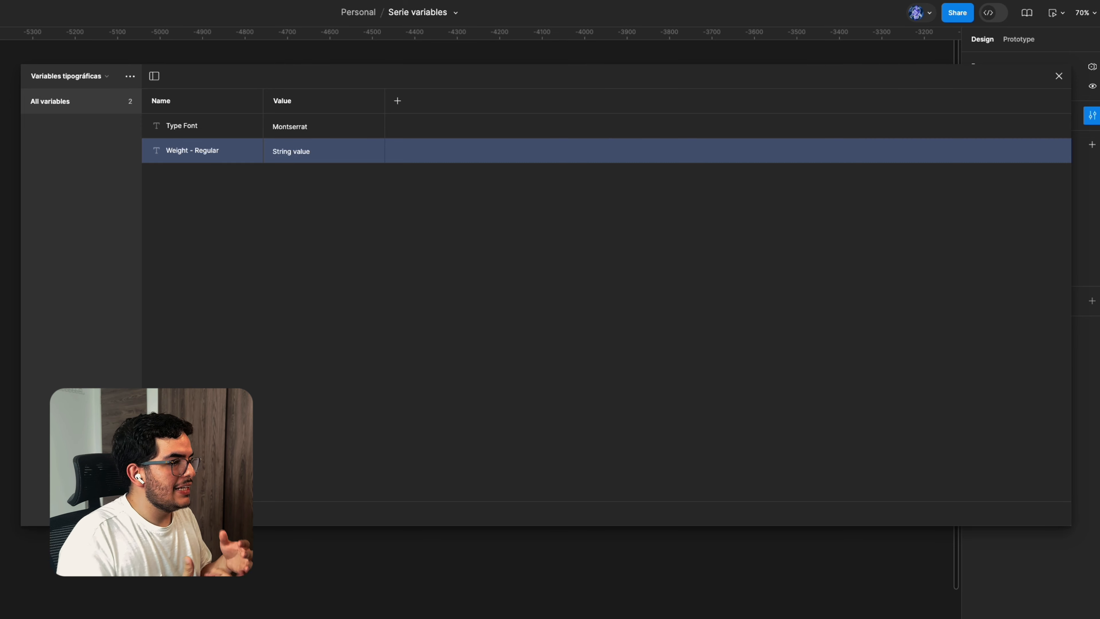
double_click(301, 156)
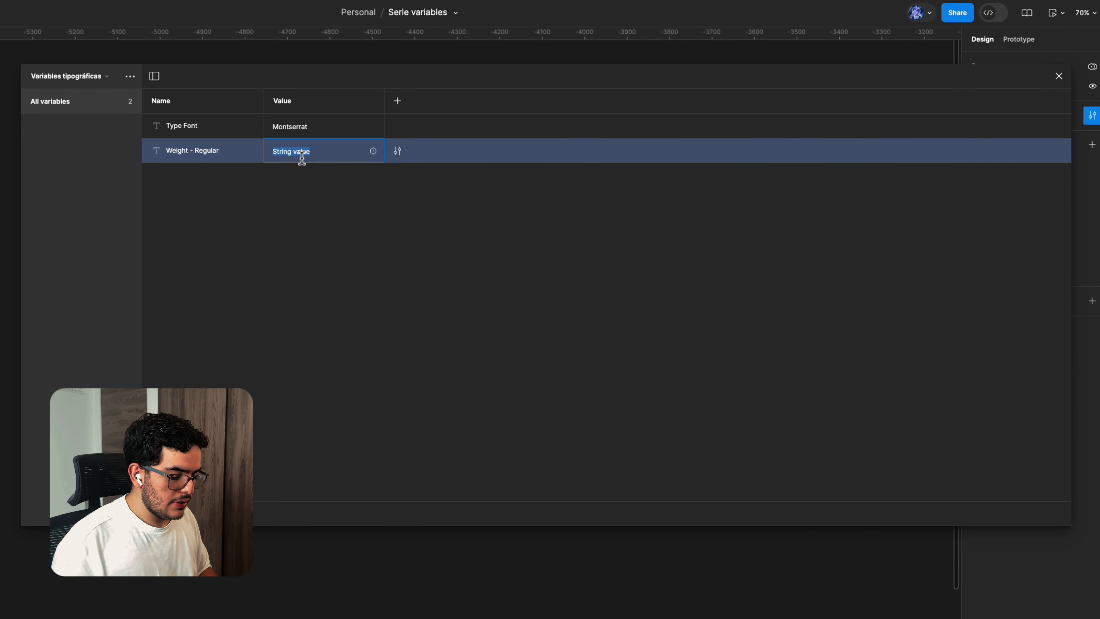
type("Regular")
key("Return")
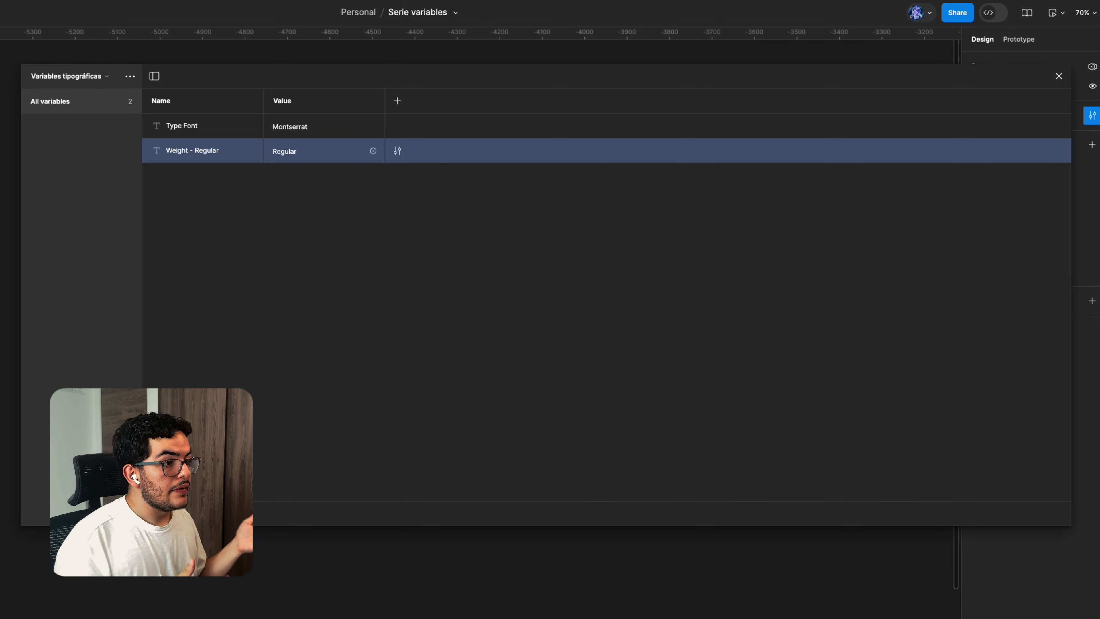
Duplicate the Weight - Regular variable as Weight - Bold with the value Bold
right_click(195, 158)
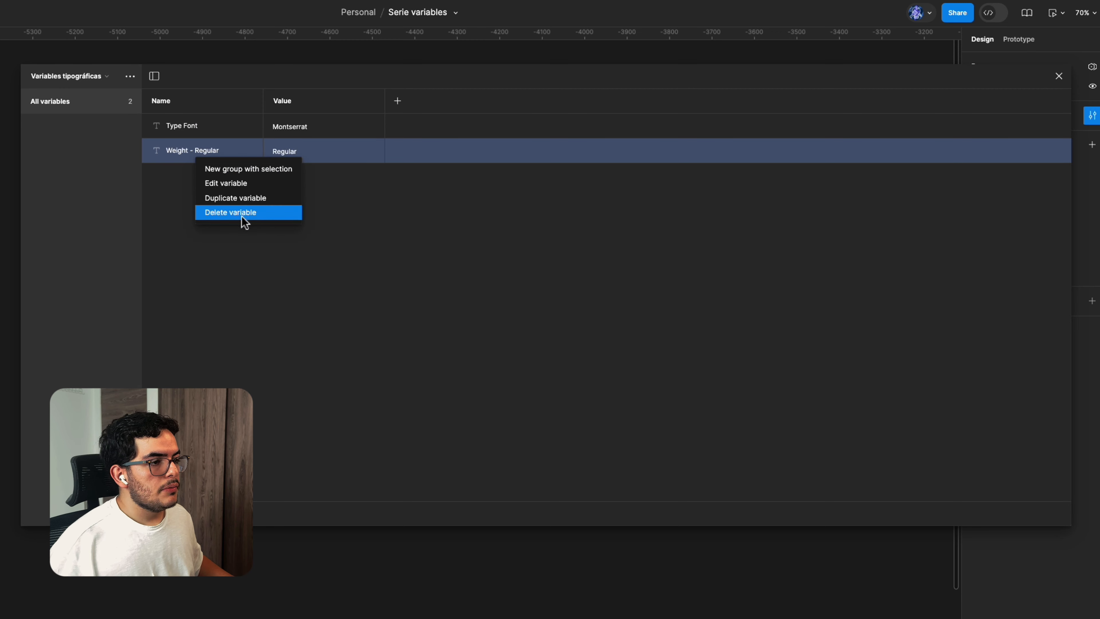
left_click(244, 197)
key("BackSpace")
key("BackSpace")
key("BackSpace")
key("BackSpace")
key("BackSpace")
key("BackSpace")
key("BackSpace")
key("BackSpace")
key("BackSpace")
type("Bold")
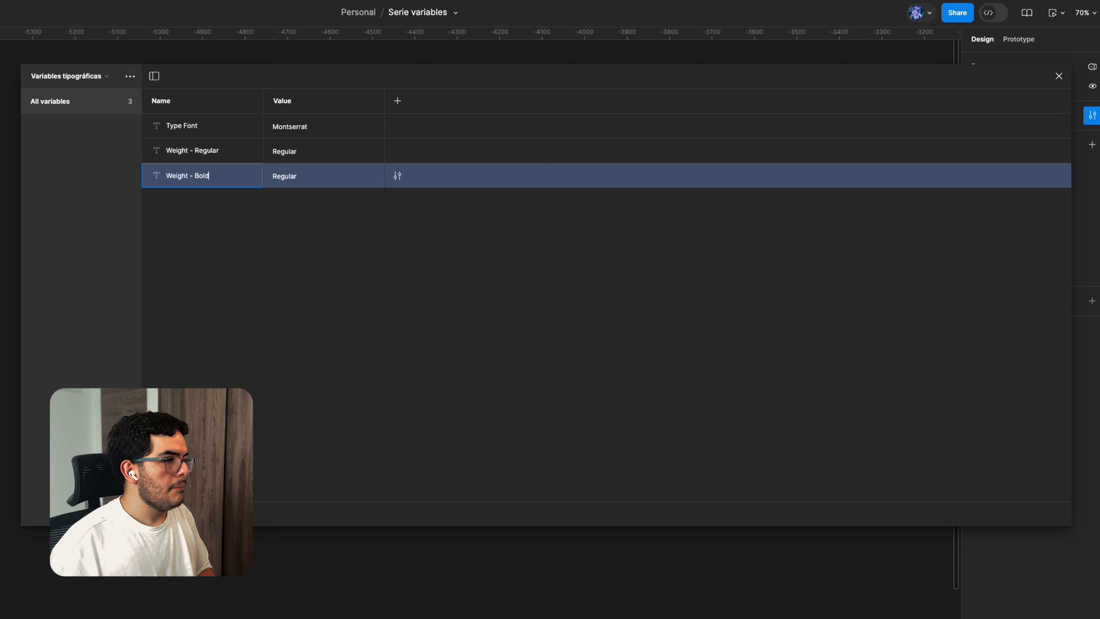
key("Return")
double_click(305, 185)
type("Bold")
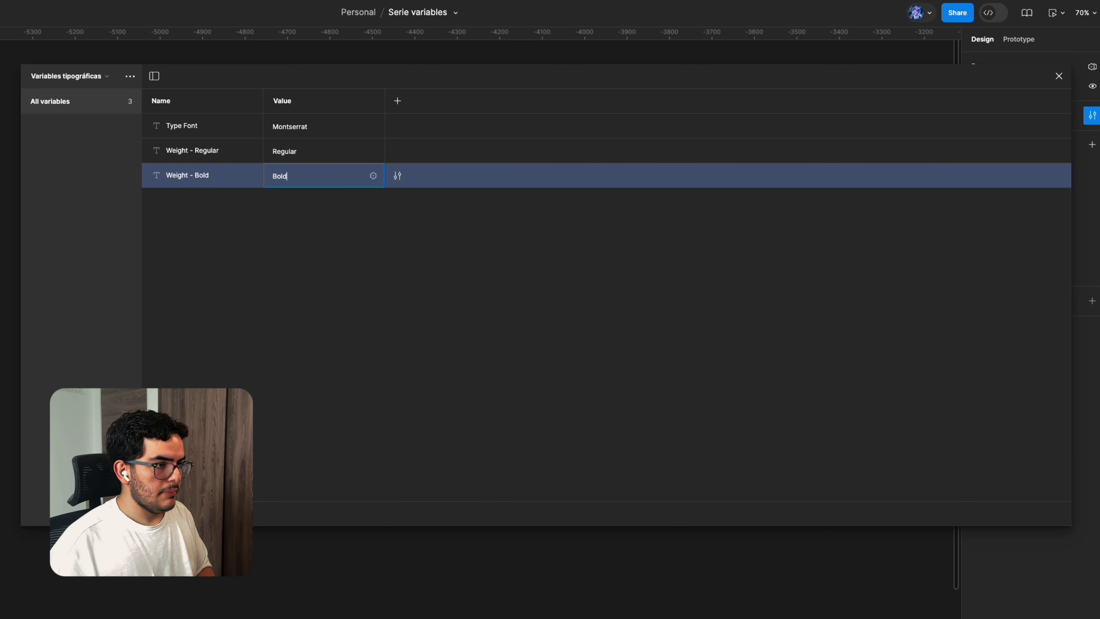
key("Return")
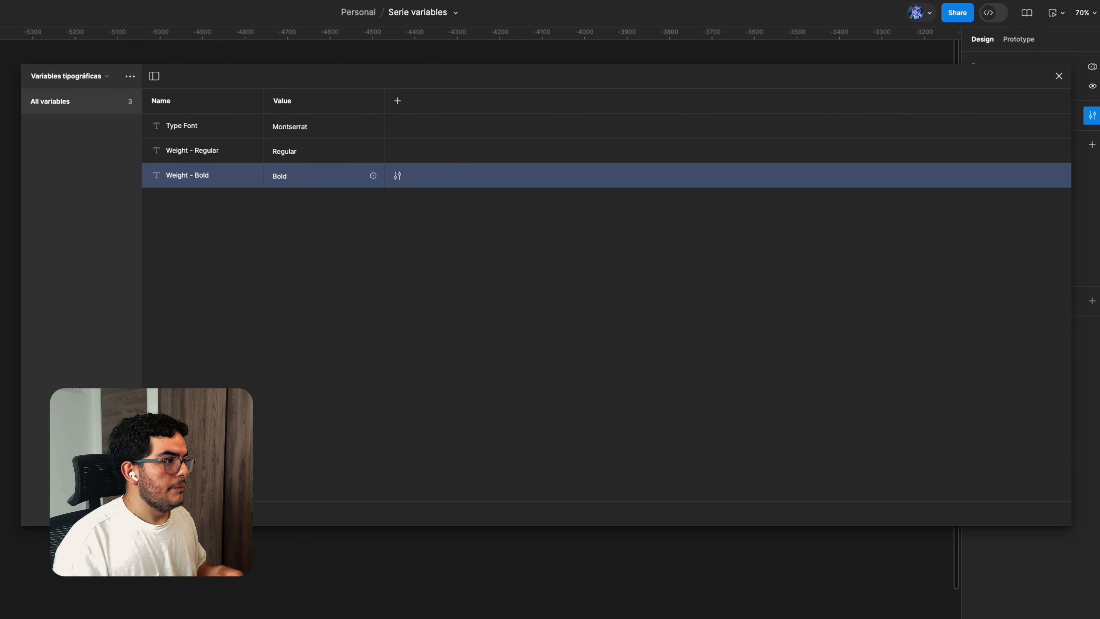
Close the variables and check the font size options in the Hero text style
left_click(1059, 76)
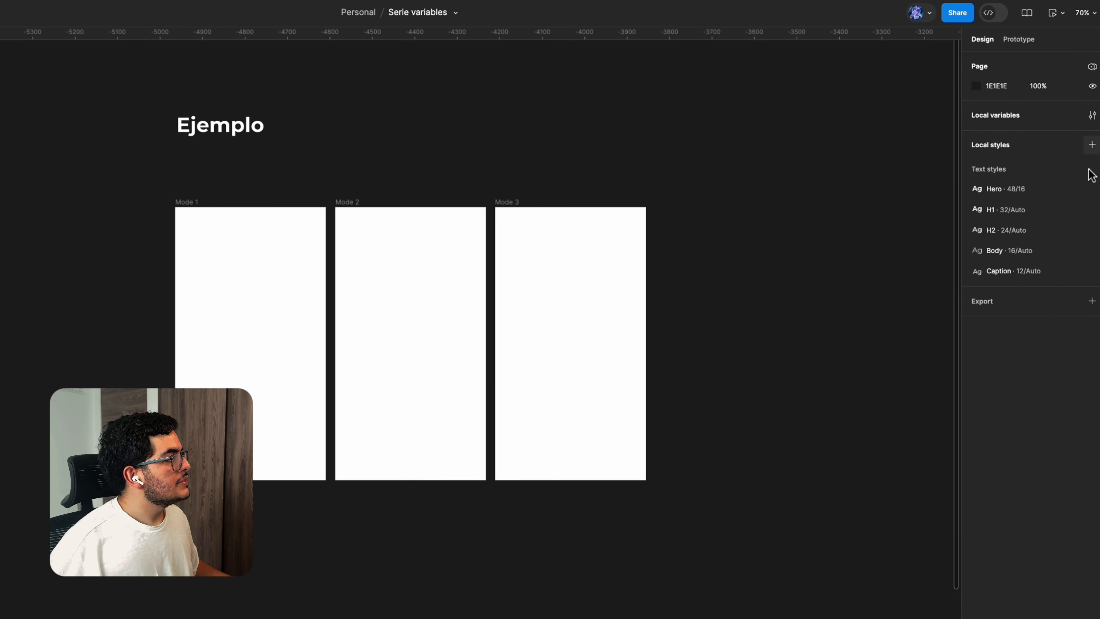
left_click(1091, 189)
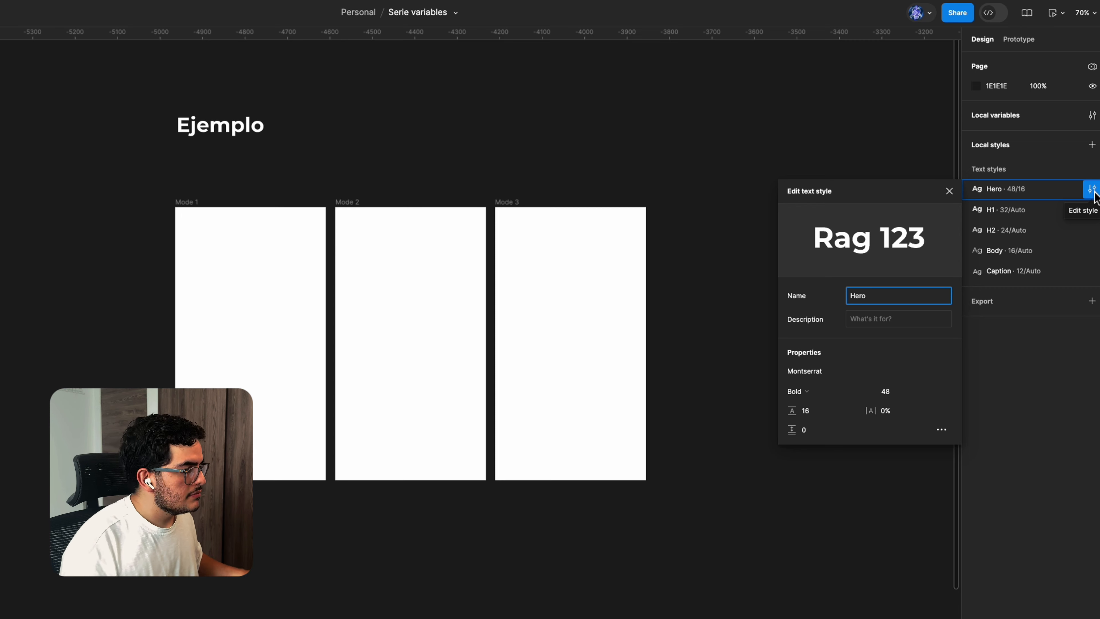
left_click(932, 392)
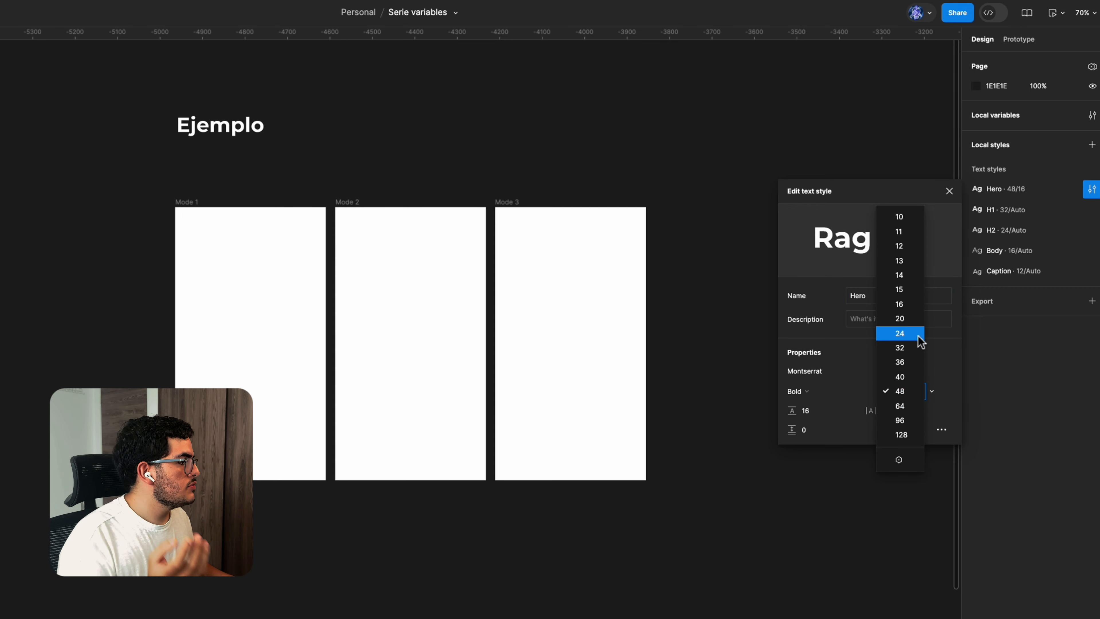
left_click(951, 392)
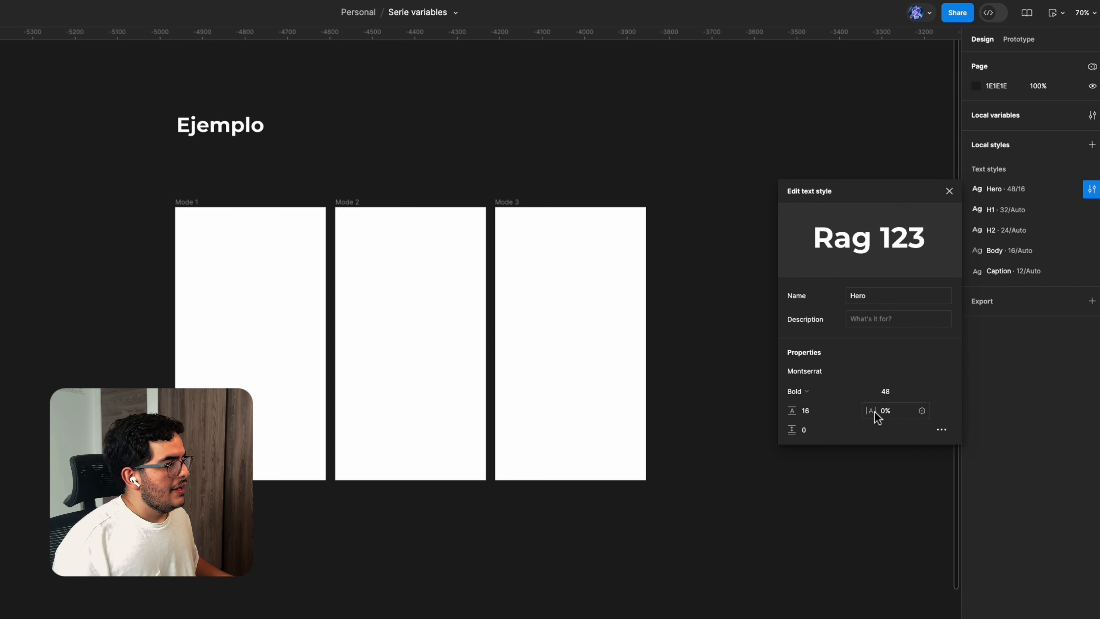
left_click(948, 192)
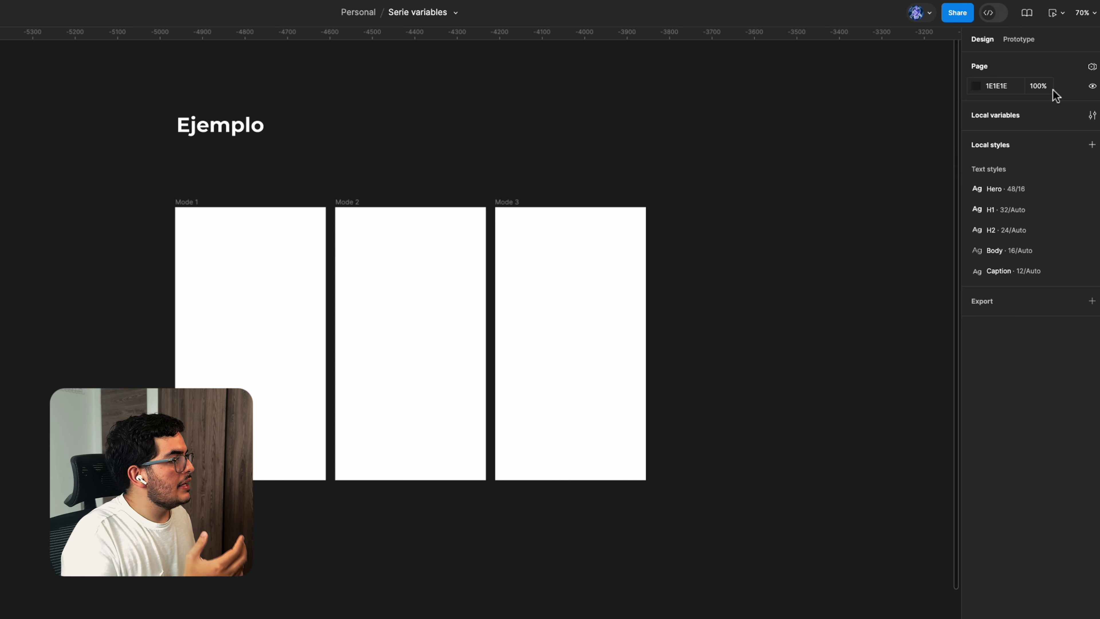
Add a number variable named Size - 48 with the value 48 to the local variables
left_click(1092, 115)
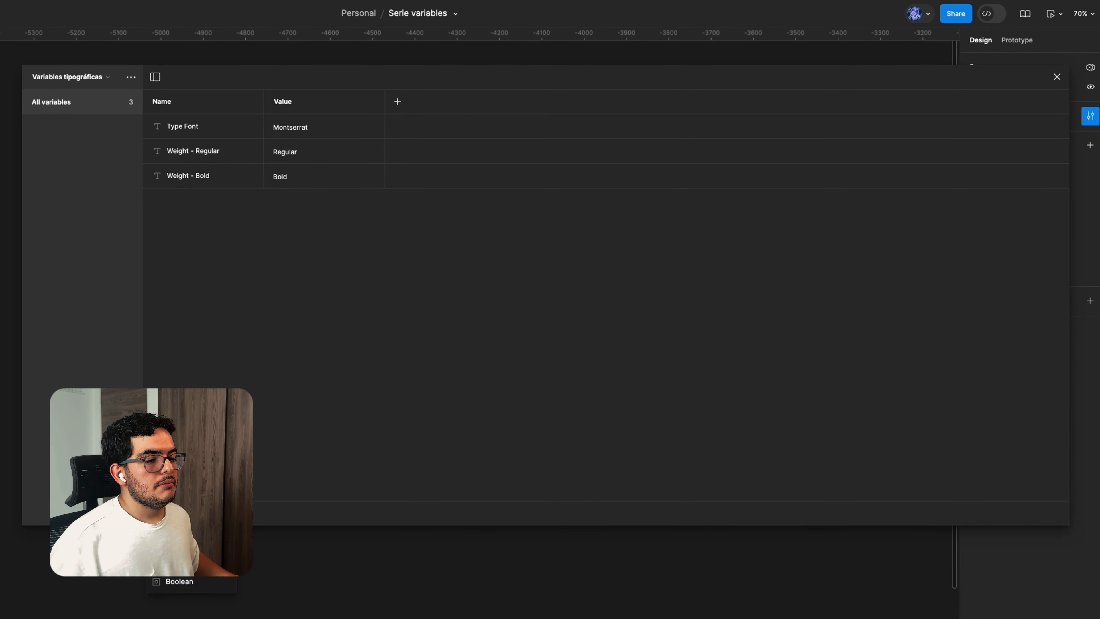
left_click(179, 543)
left_click(338, 203)
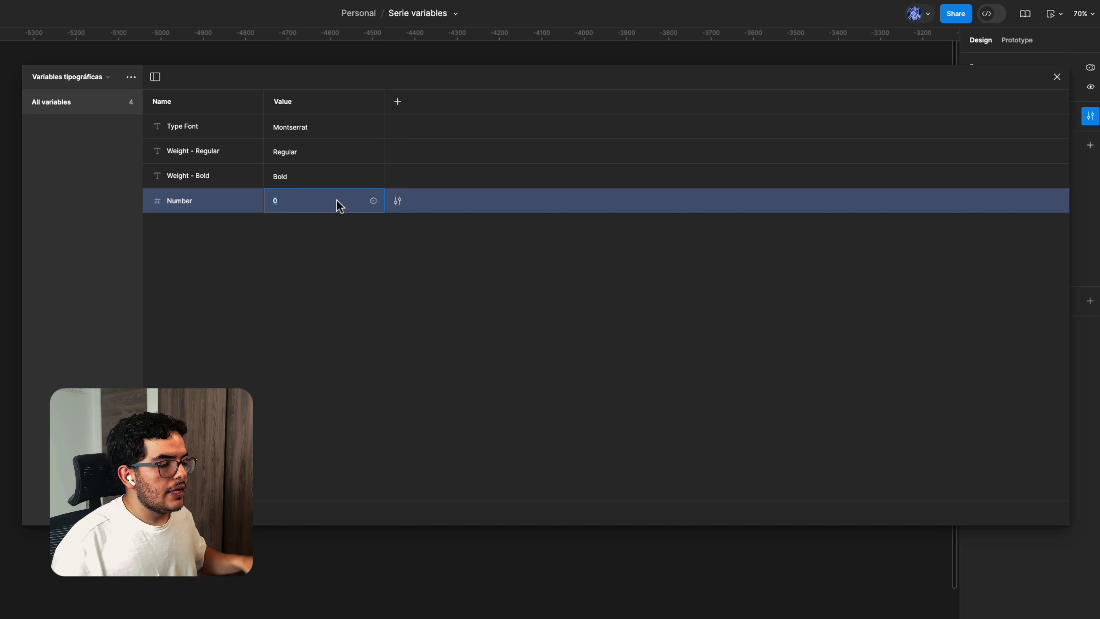
double_click(194, 206)
type("Size -")
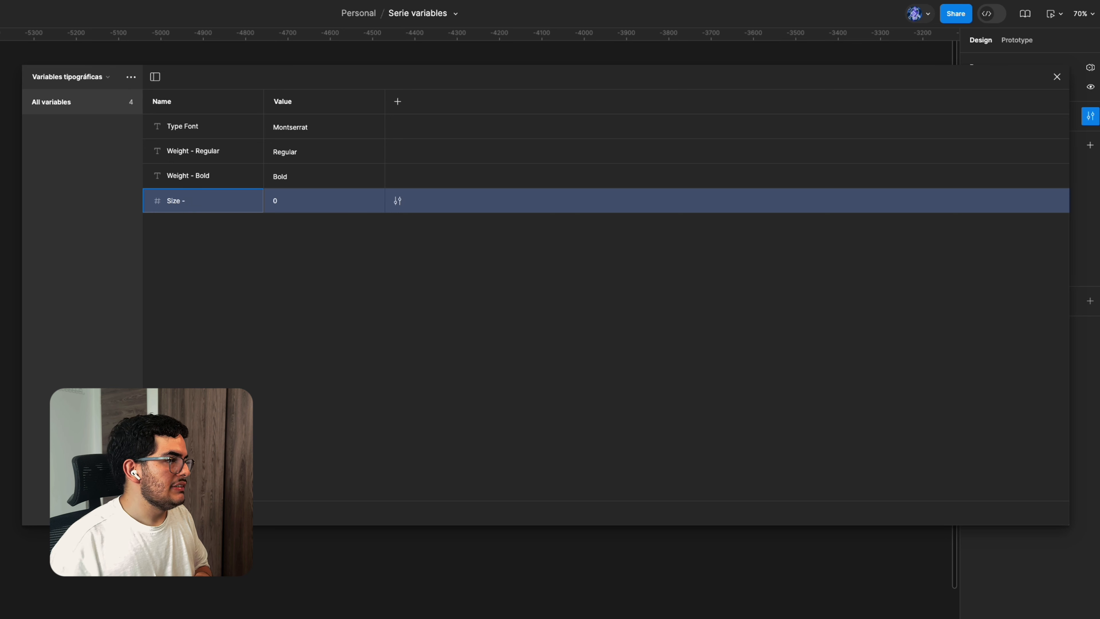
type(" 48")
key("Return")
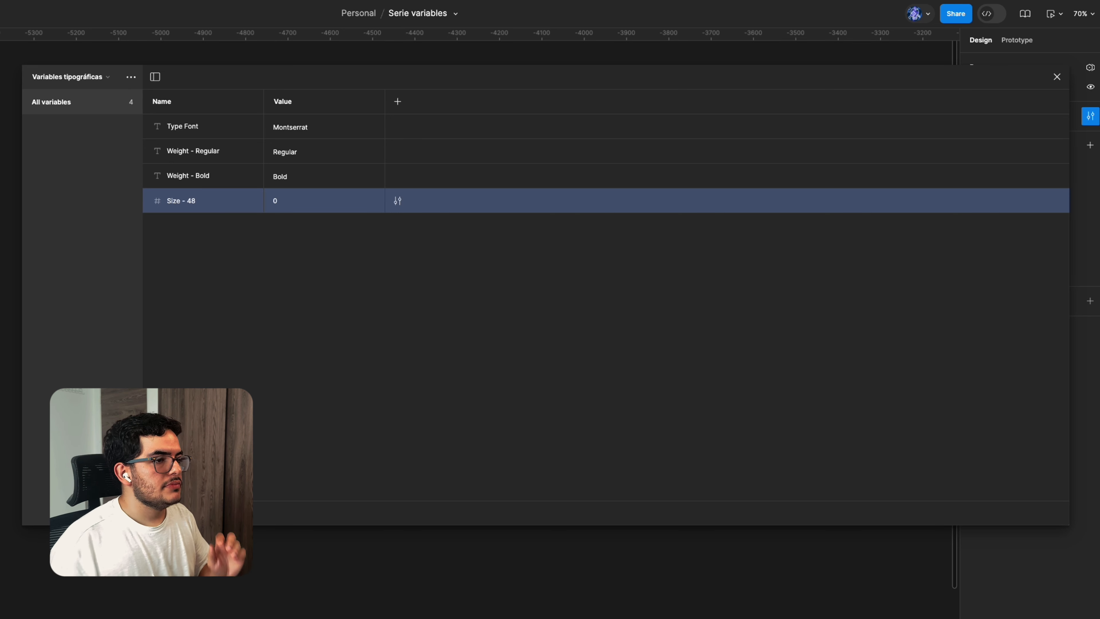
left_click(307, 203)
type("48")
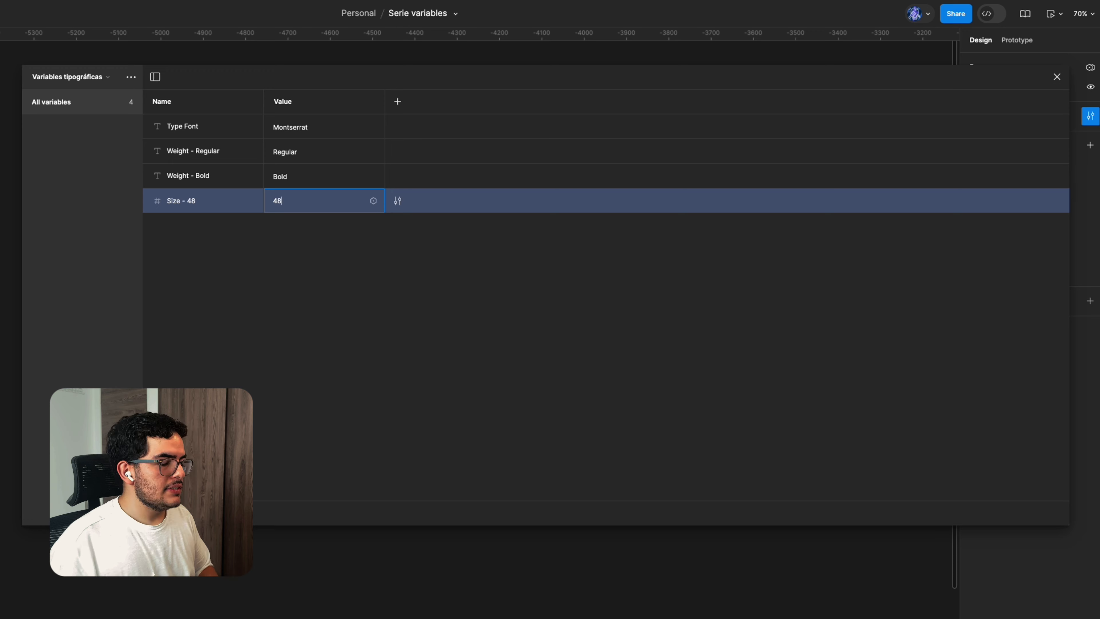
key("Return")
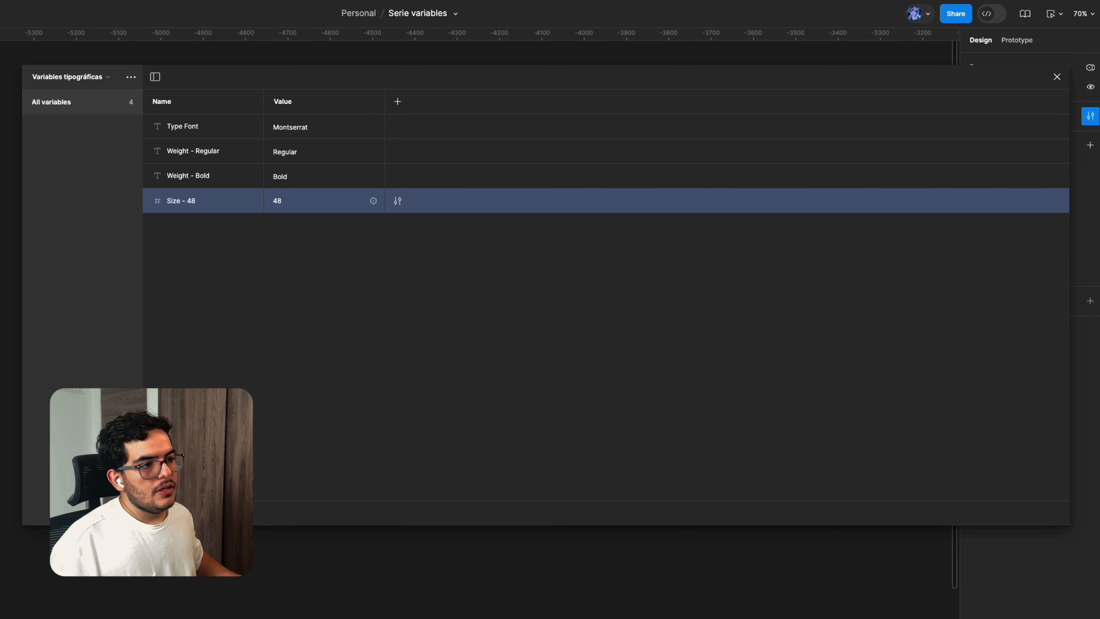
Duplicate the Size - 48 variable as Size - 32 with the value 32
right_click(198, 196)
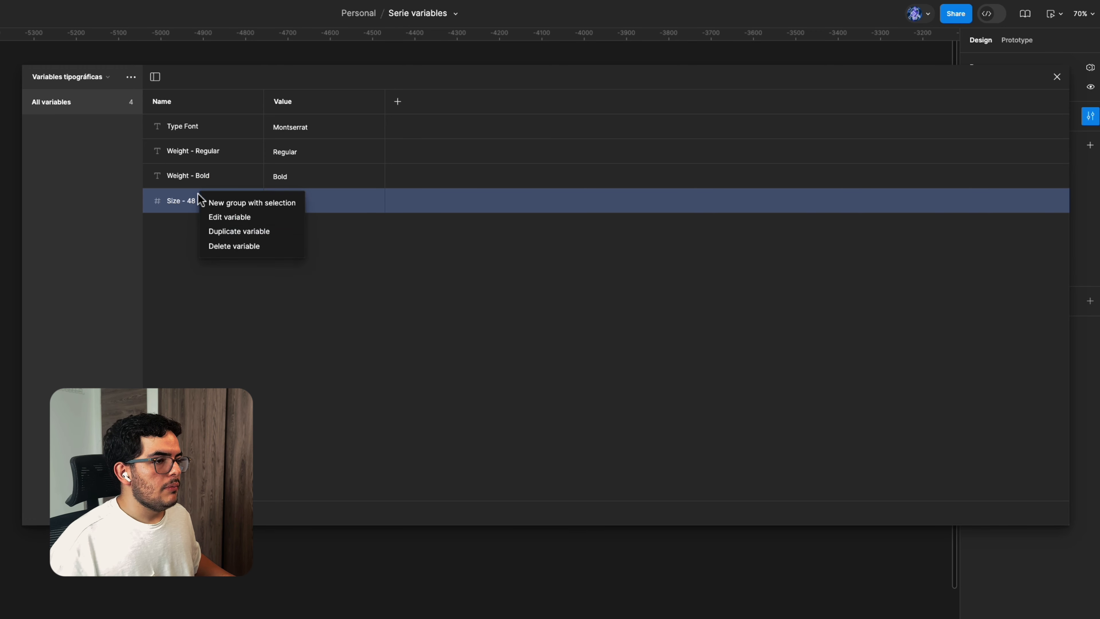
left_click(233, 232)
double_click(212, 231)
key("BackSpace")
type("9")
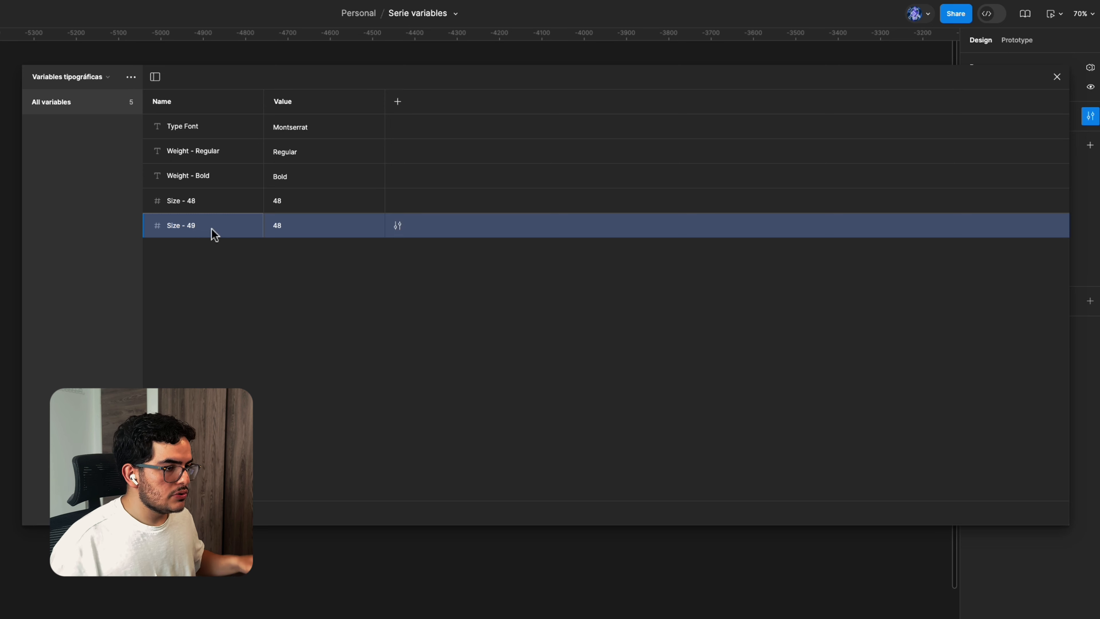
key("BackSpace")
key("BackSpace")
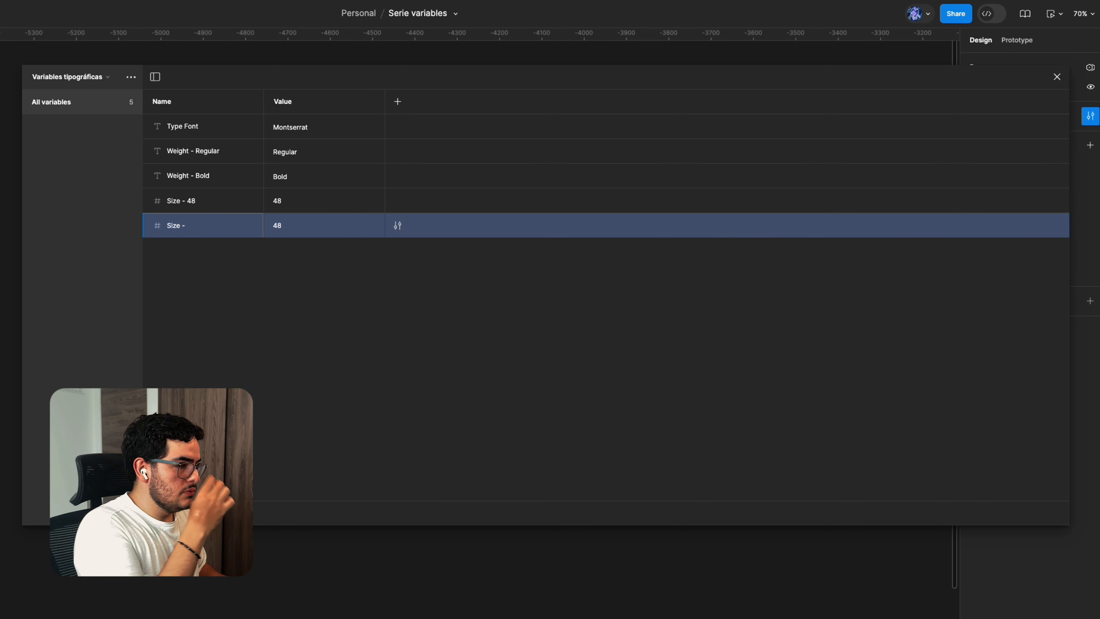
type("32")
left_click(292, 229)
key("Escape")
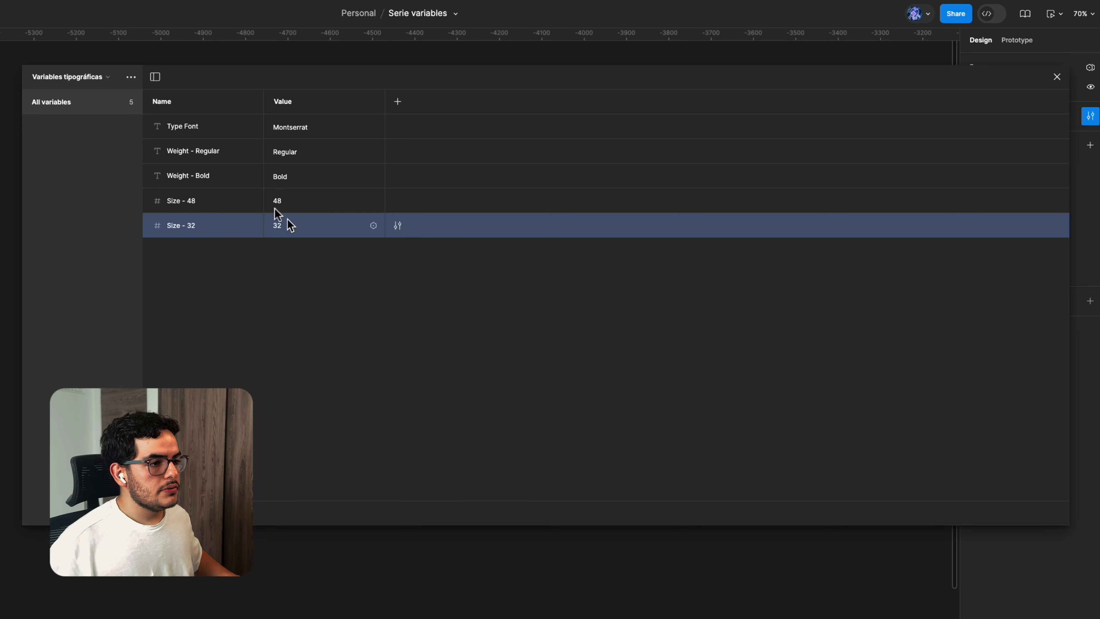
Duplicate the Size - 32 variable as Size - 16 with the value 16
right_click(223, 221)
left_click(254, 263)
left_click(201, 250)
key("BackSpace")
type("16")
left_click(287, 253)
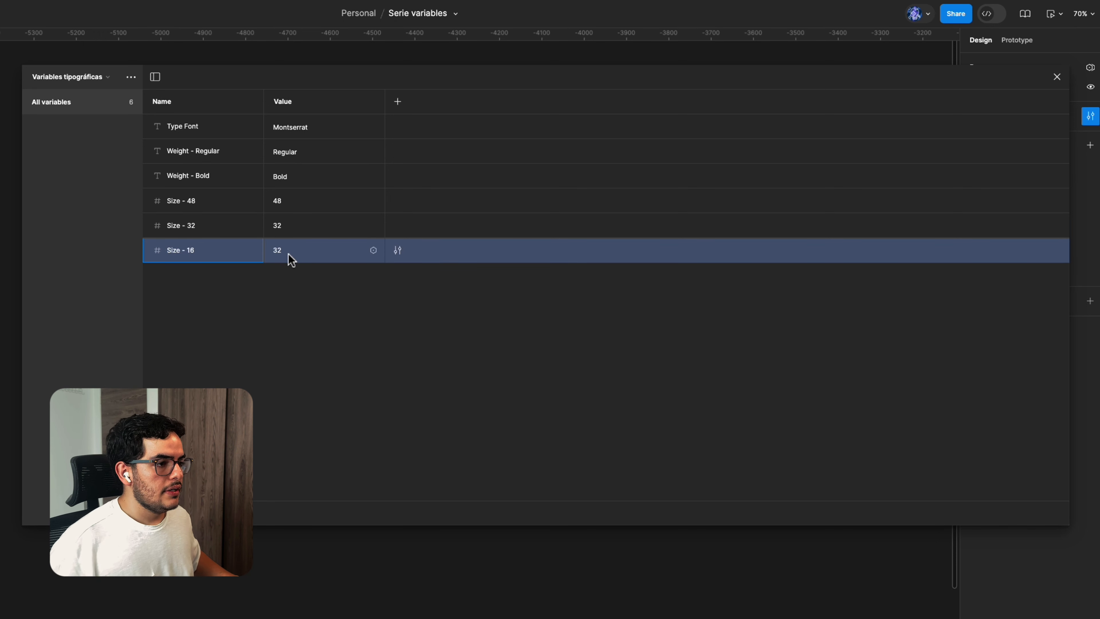
key("BackSpace")
type("16")
key("Return")
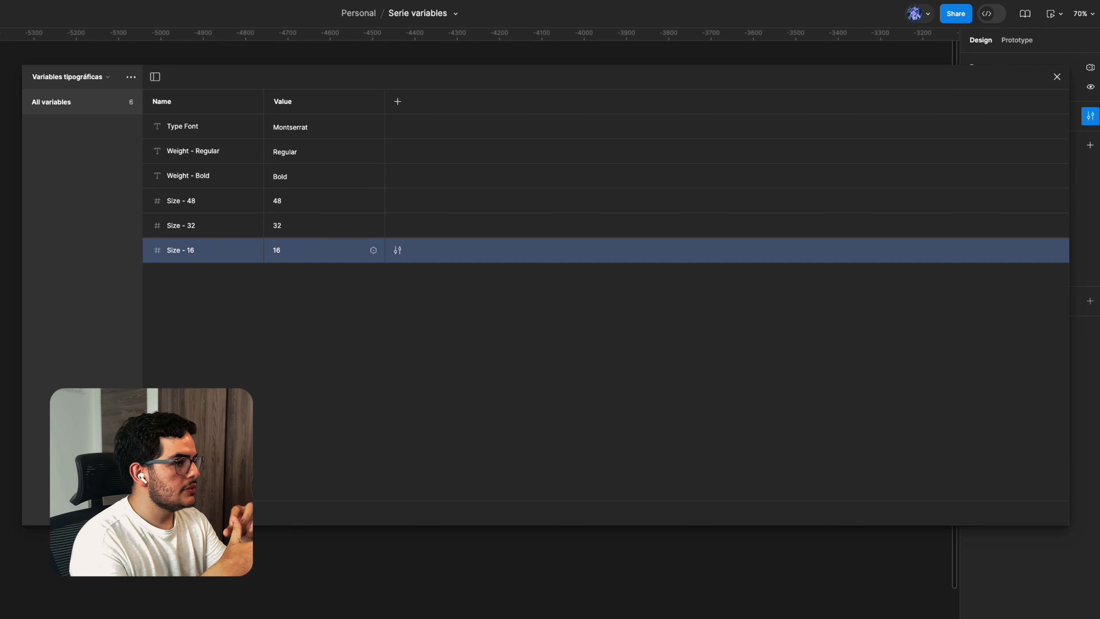
Close the variables and apply the Type Font variable to the font family of the Hero text style
left_click(1056, 77)
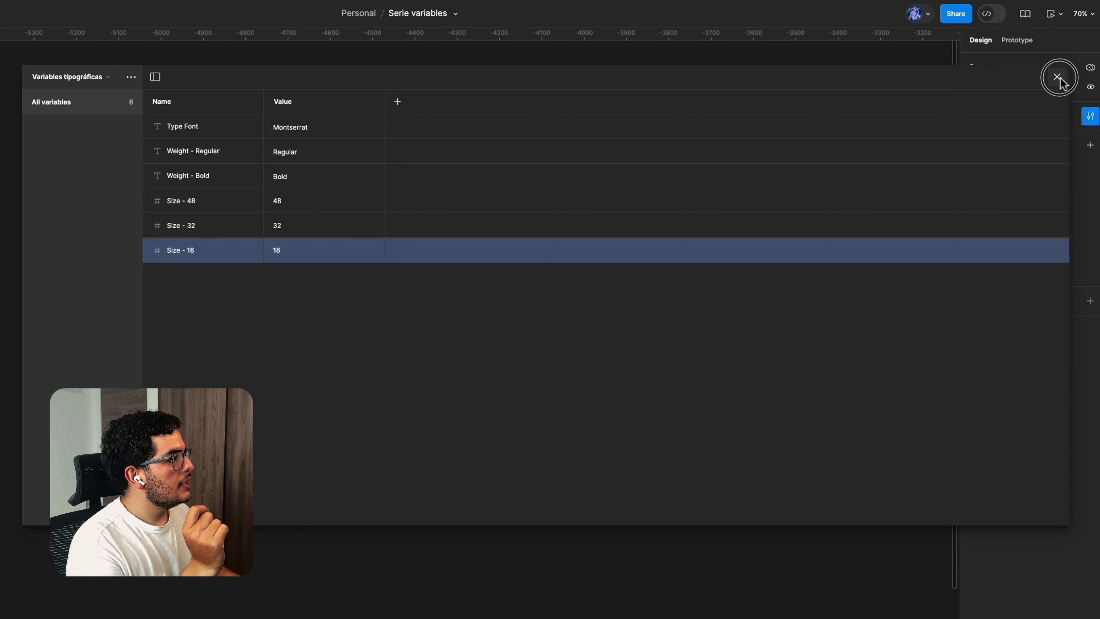
left_click(1089, 189)
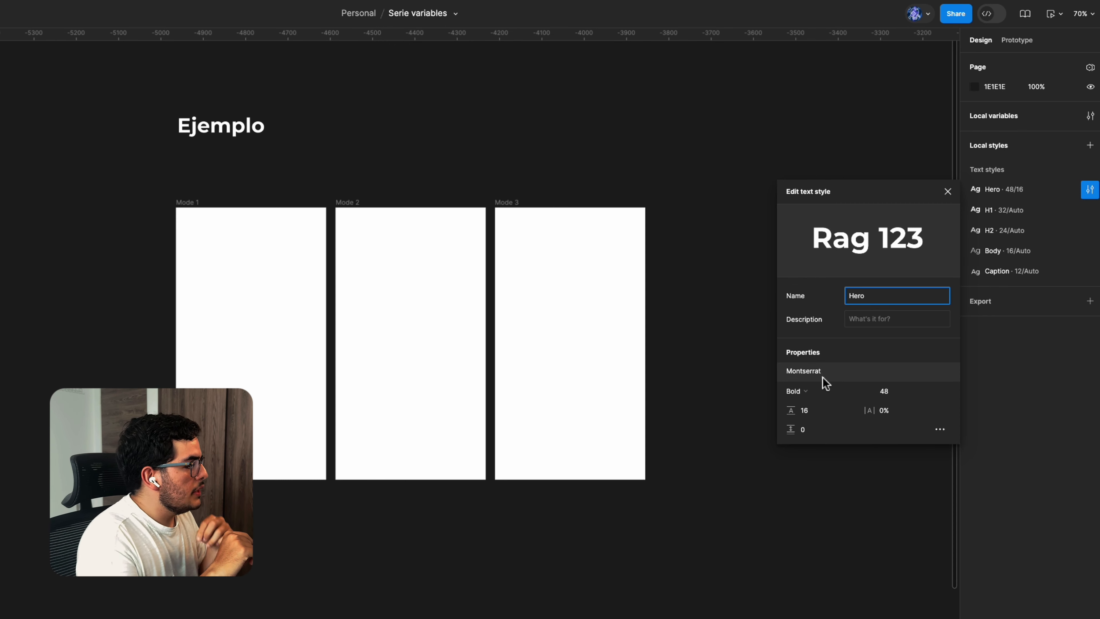
left_click(797, 374)
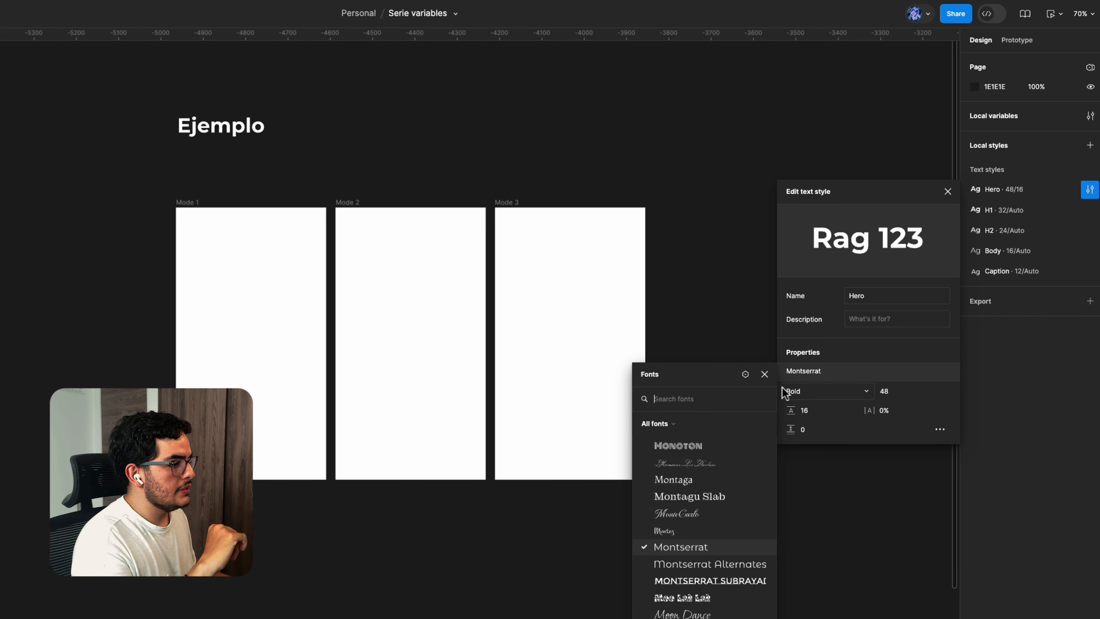
left_click(745, 374)
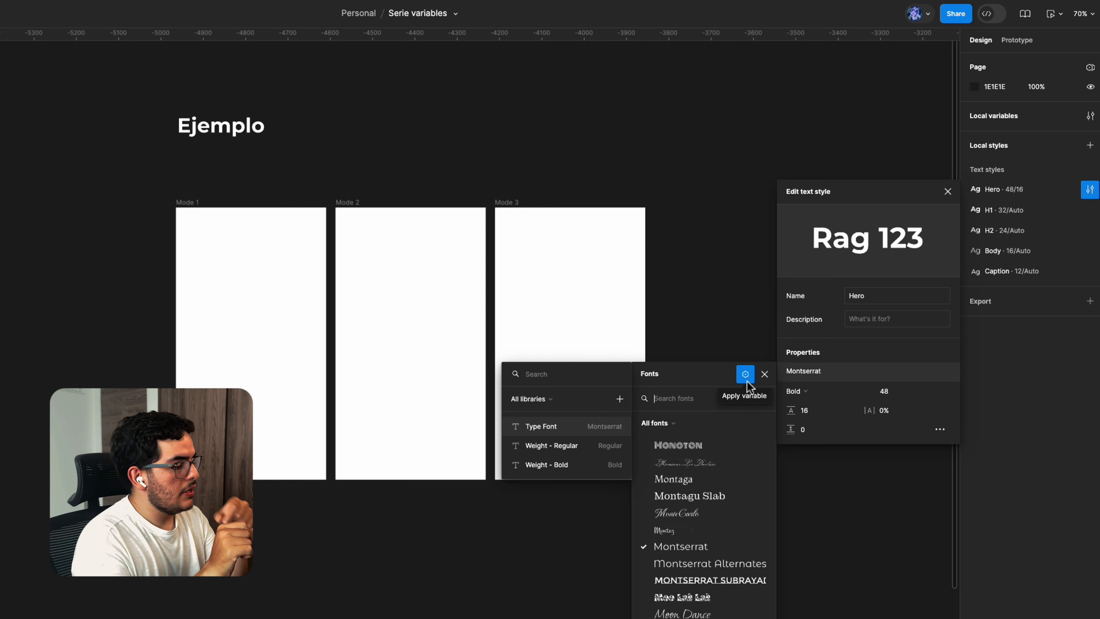
left_click(543, 431)
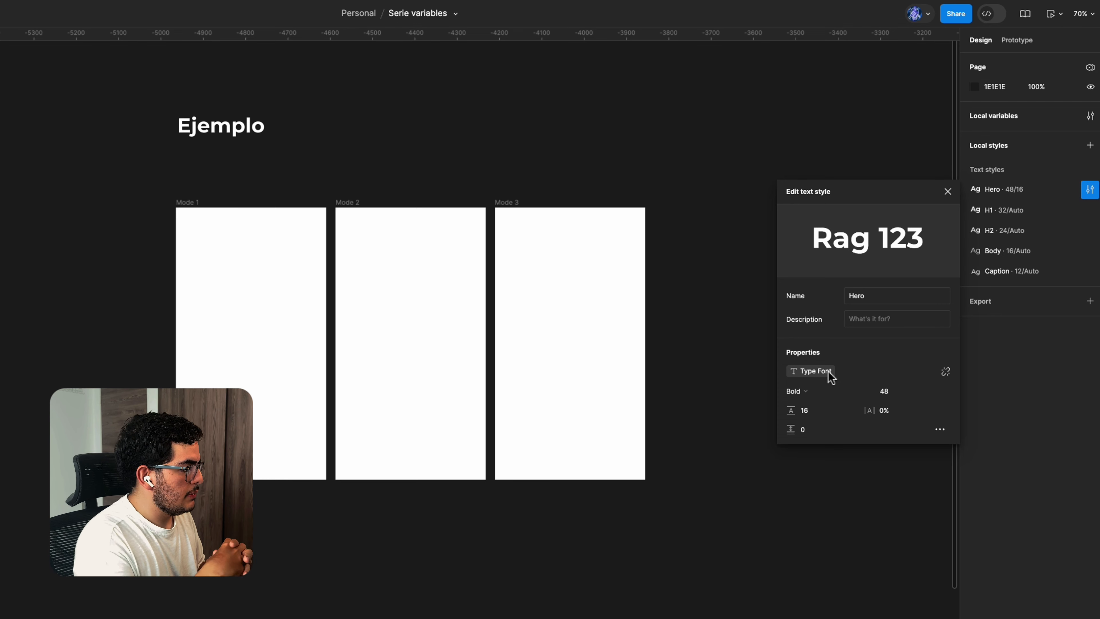
Apply the Weight - Bold variable to the font weight of the Hero text style
left_click(814, 388)
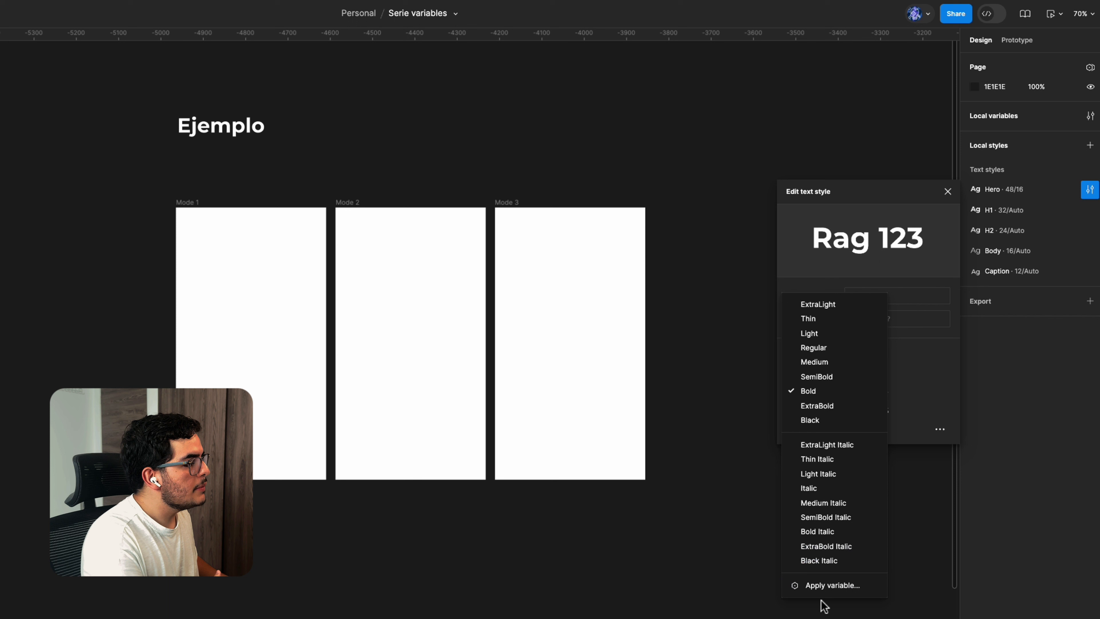
left_click(828, 586)
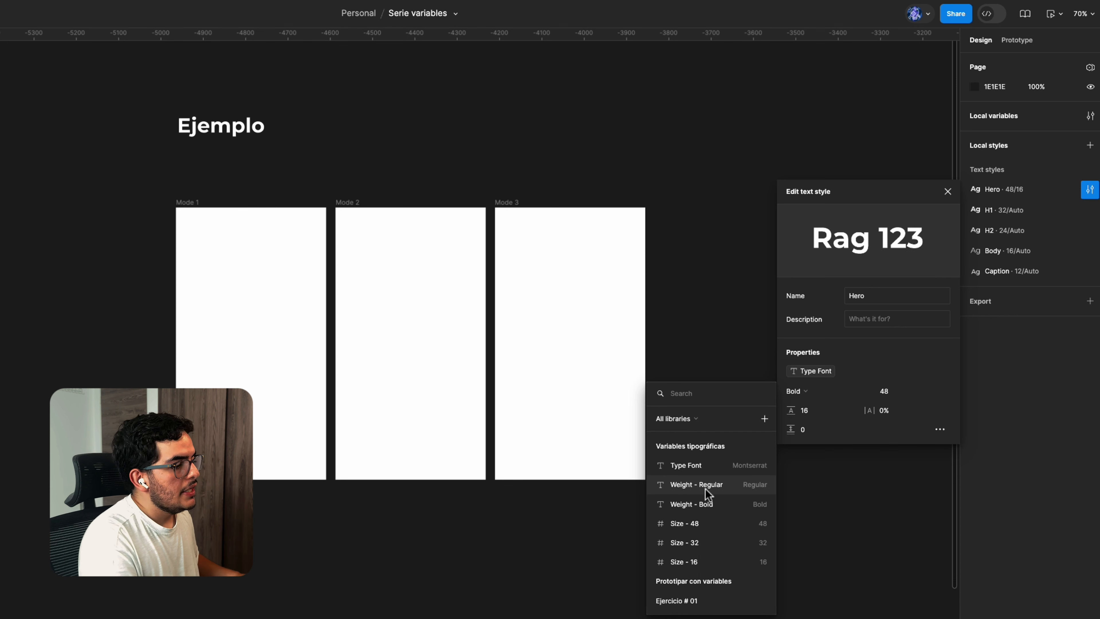
left_click(698, 508)
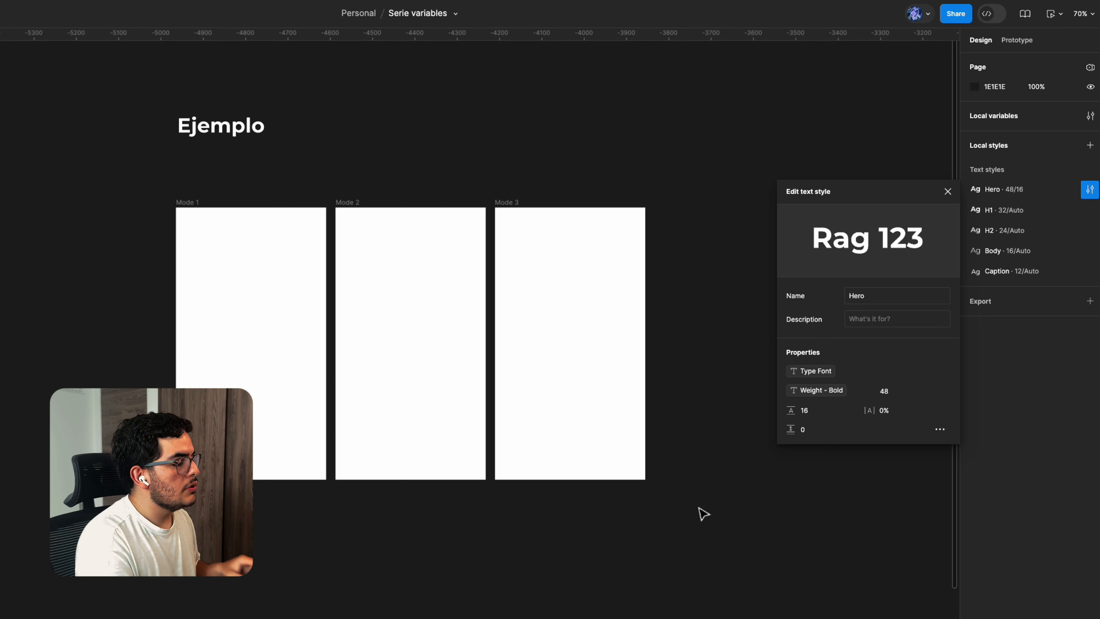
Apply the Size - 48 variable to the Hero text style's font size and close the style editor
left_click(930, 392)
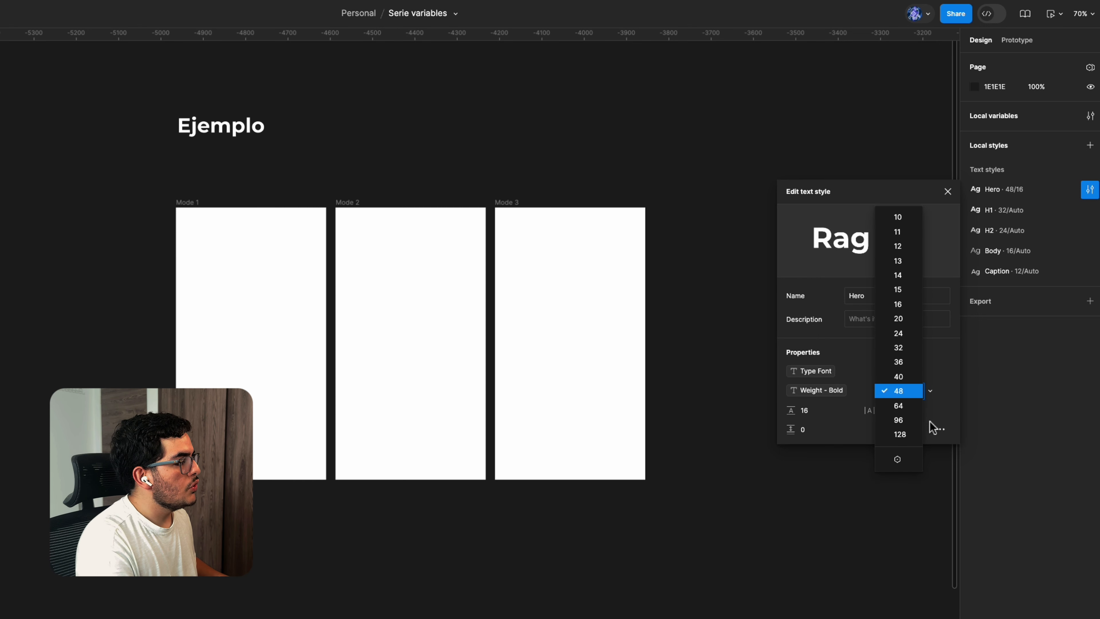
left_click(898, 459)
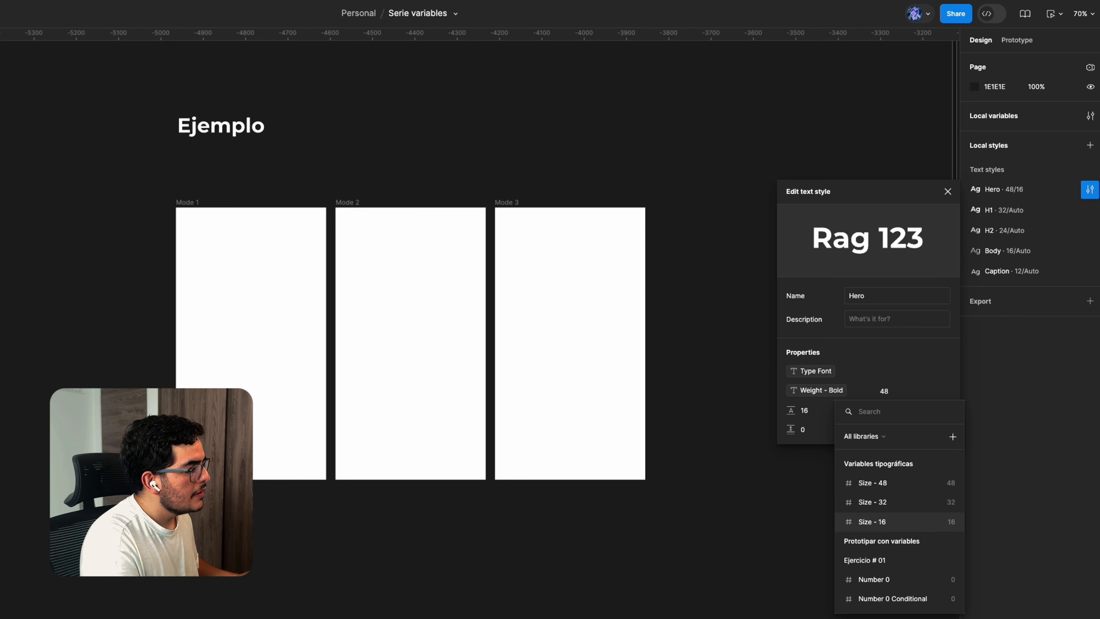
left_click(905, 489)
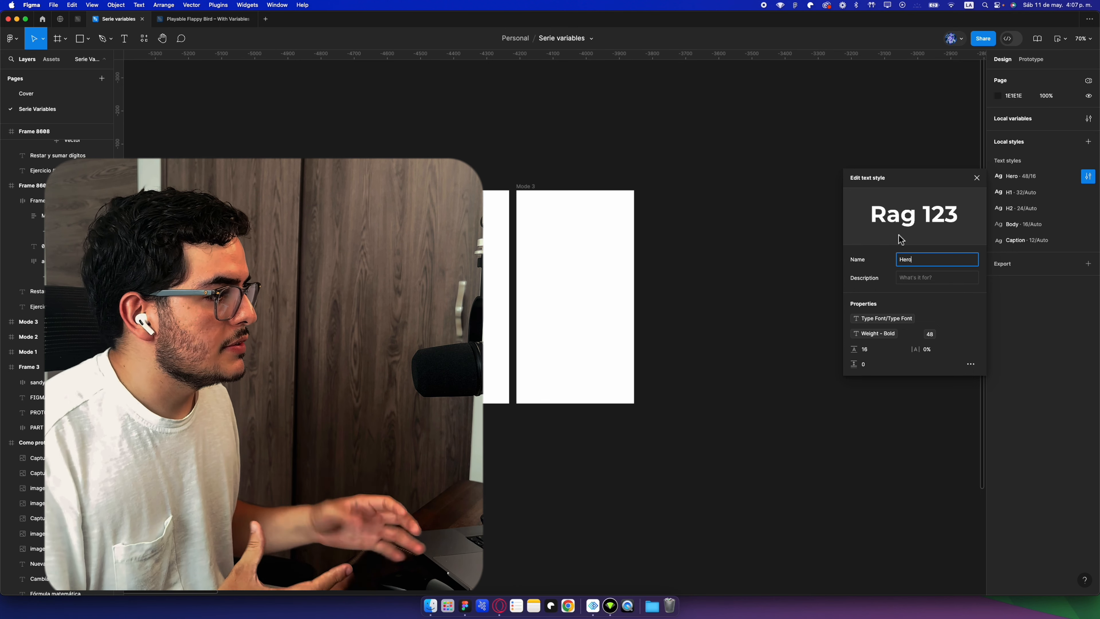
left_click(976, 178)
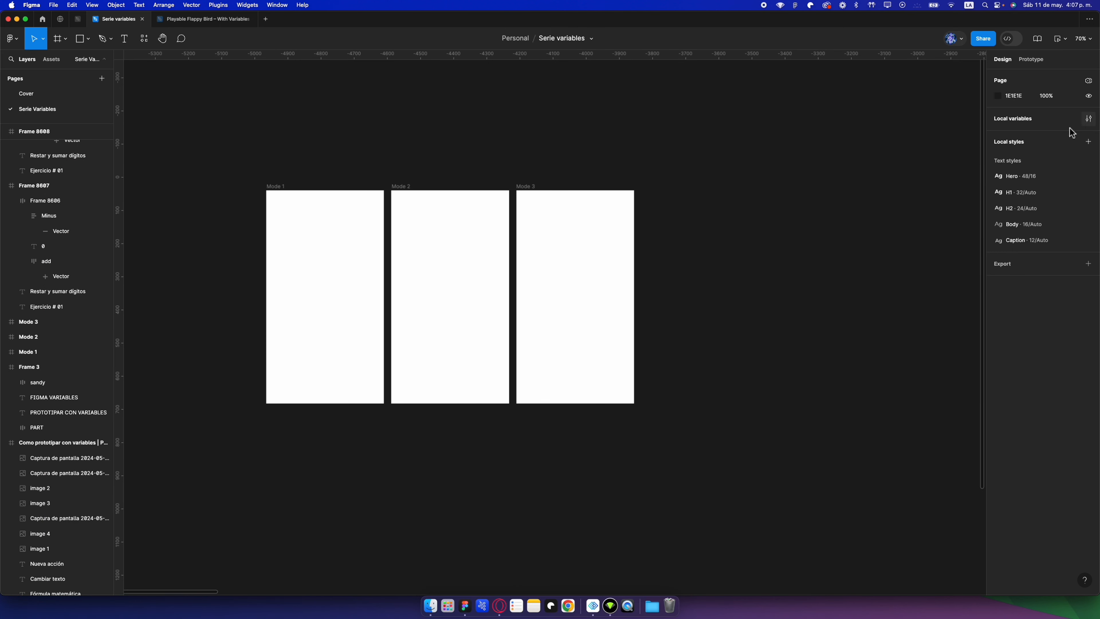
Add the text "Ejemplo" in the Hero style on the canvas above the Mode 1 frame
left_click(124, 38)
left_click(314, 127)
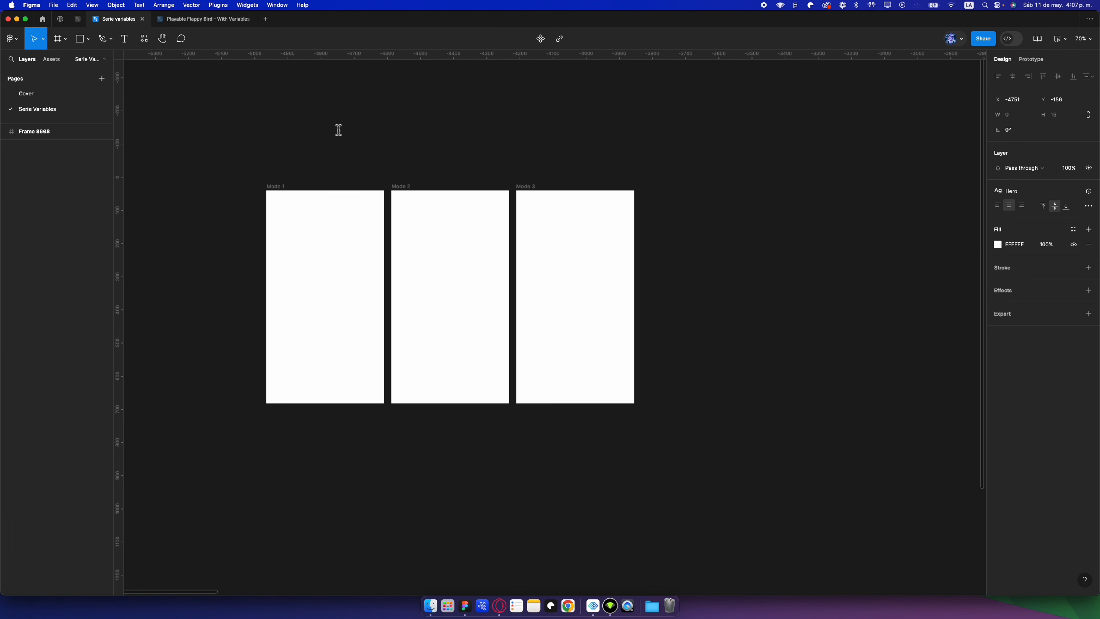
type("Ejemplo")
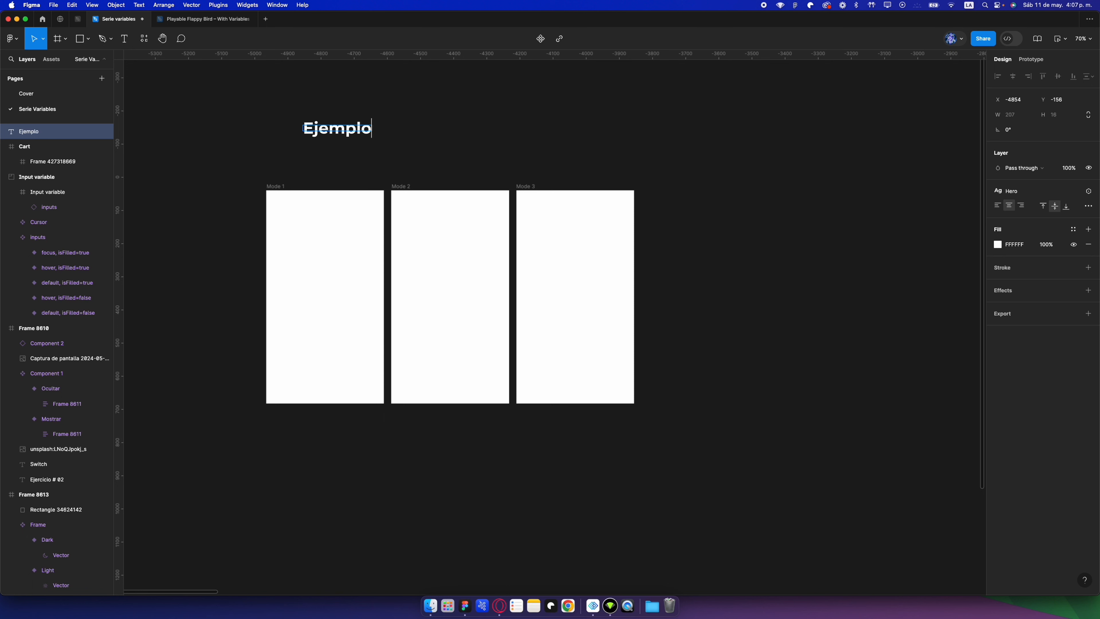
key("Escape")
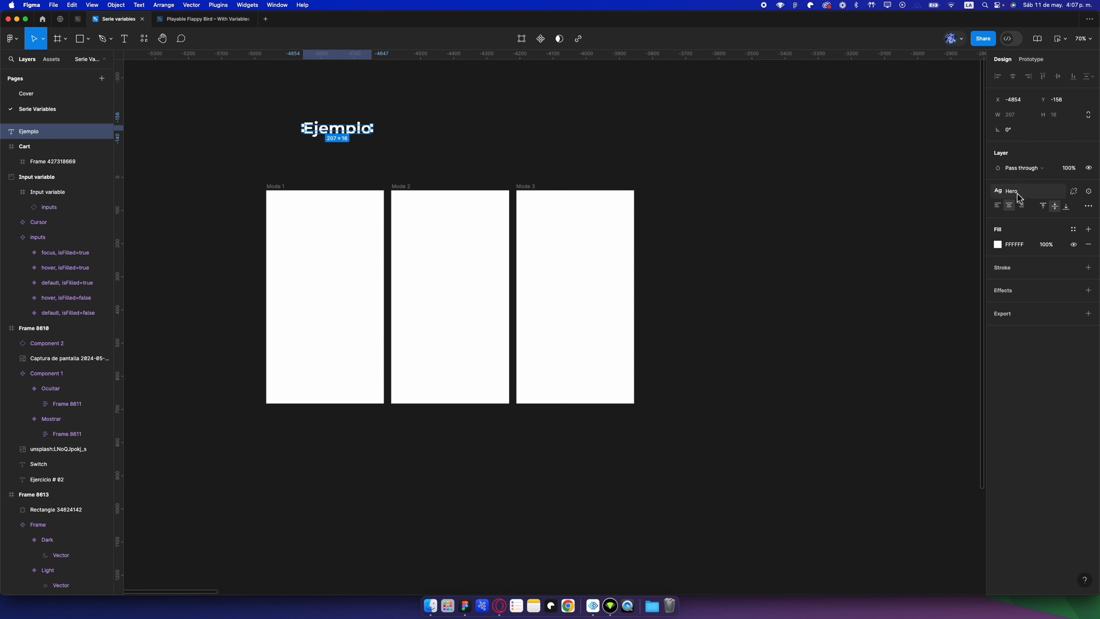
Move the Ejemplo text to the middle of the Mode 1 frame and set its fill to black 000000
left_click_drag(353, 139, 323, 296)
left_click(997, 305)
left_click(901, 427)
left_click(756, 457)
left_click(979, 170)
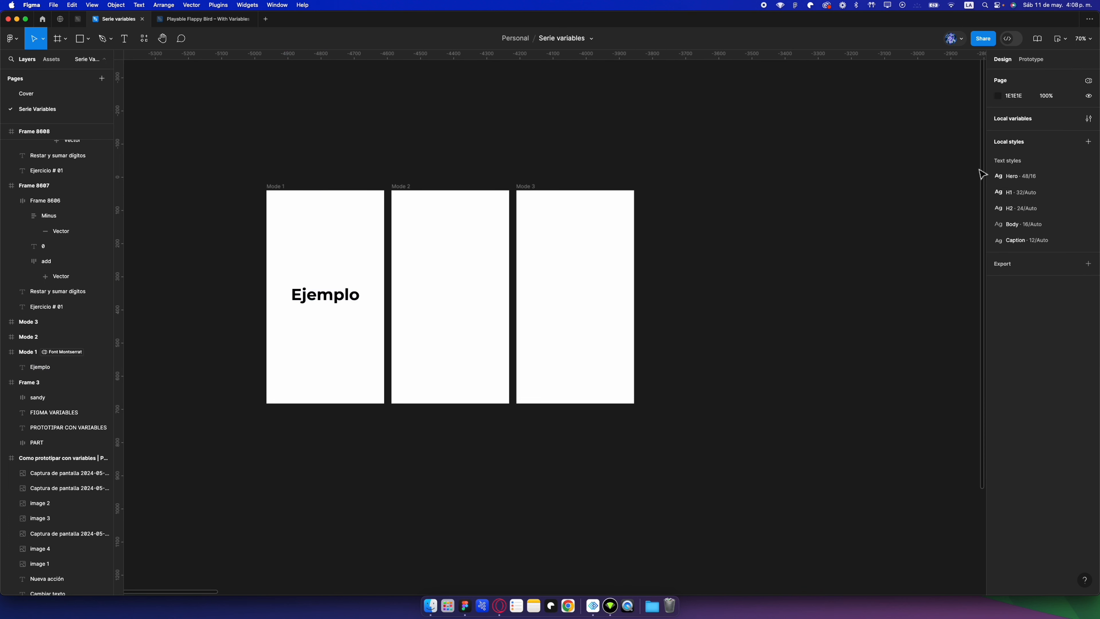
Open the Variables tipográficas collection in the local variables
left_click(1085, 119)
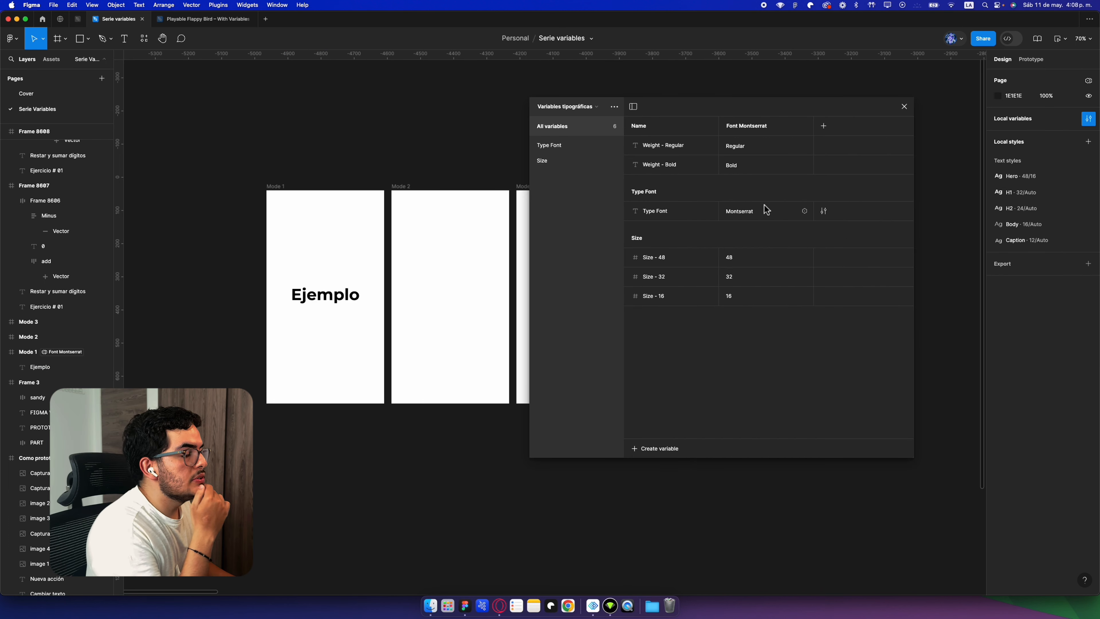
double_click(751, 212)
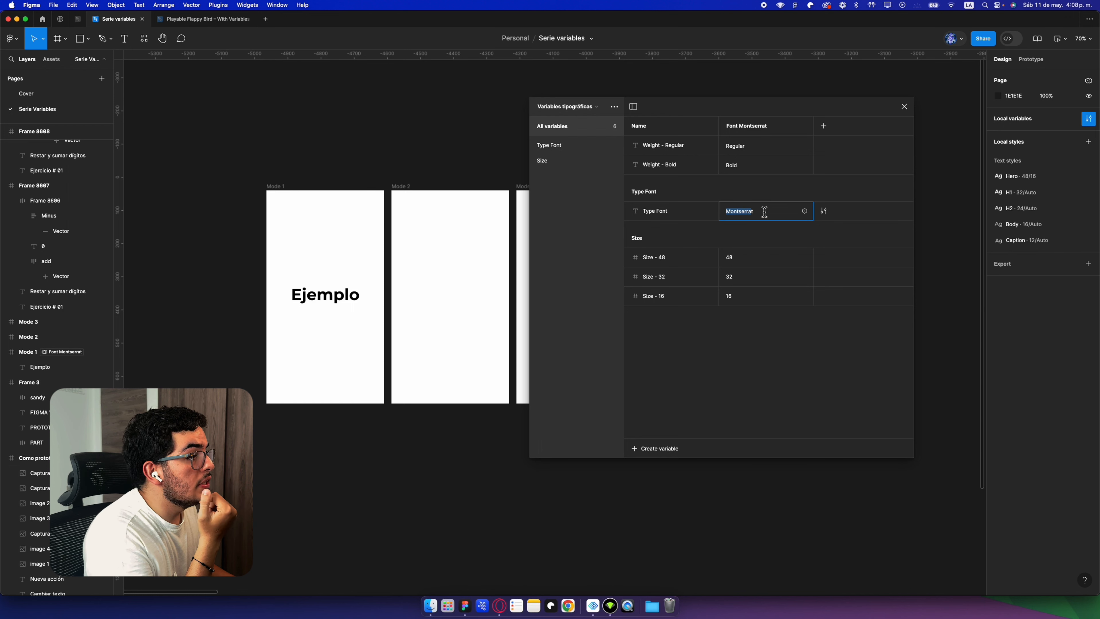
left_click(939, 264)
Detach the Hero style from the Ejemplo text to preview fonts such as Notable, and reapply the Hero style
left_click(338, 303)
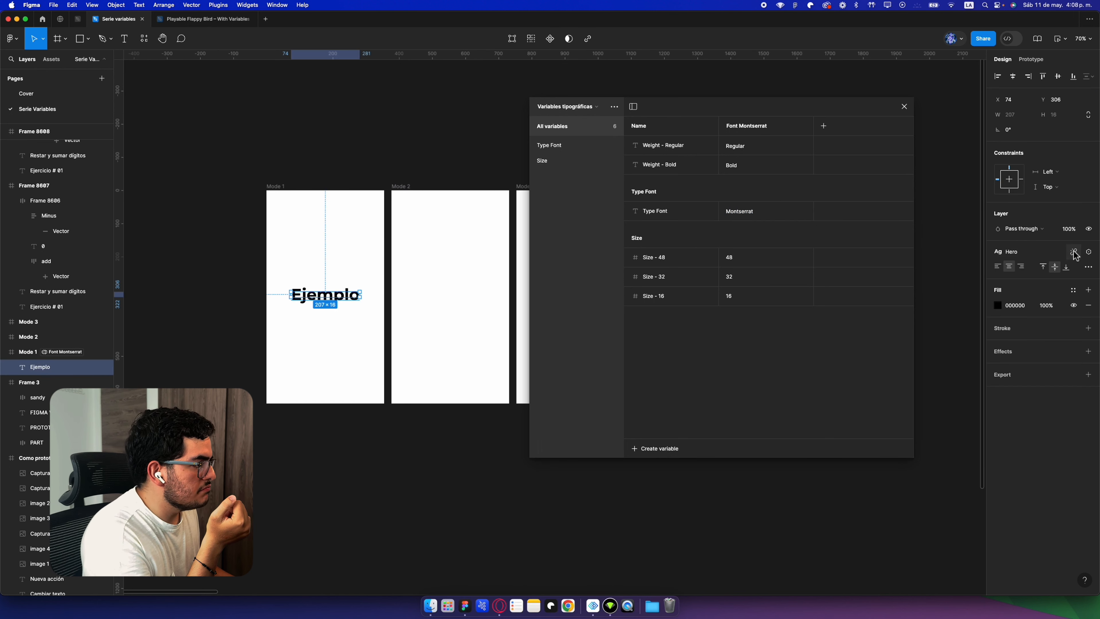
left_click(1074, 252)
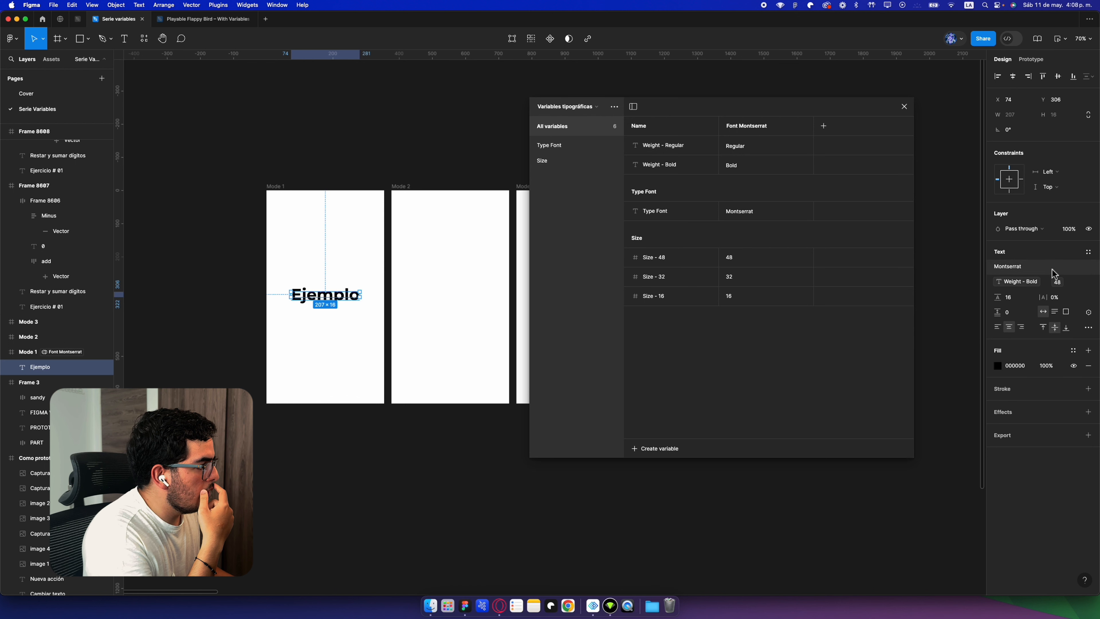
left_click(1010, 269)
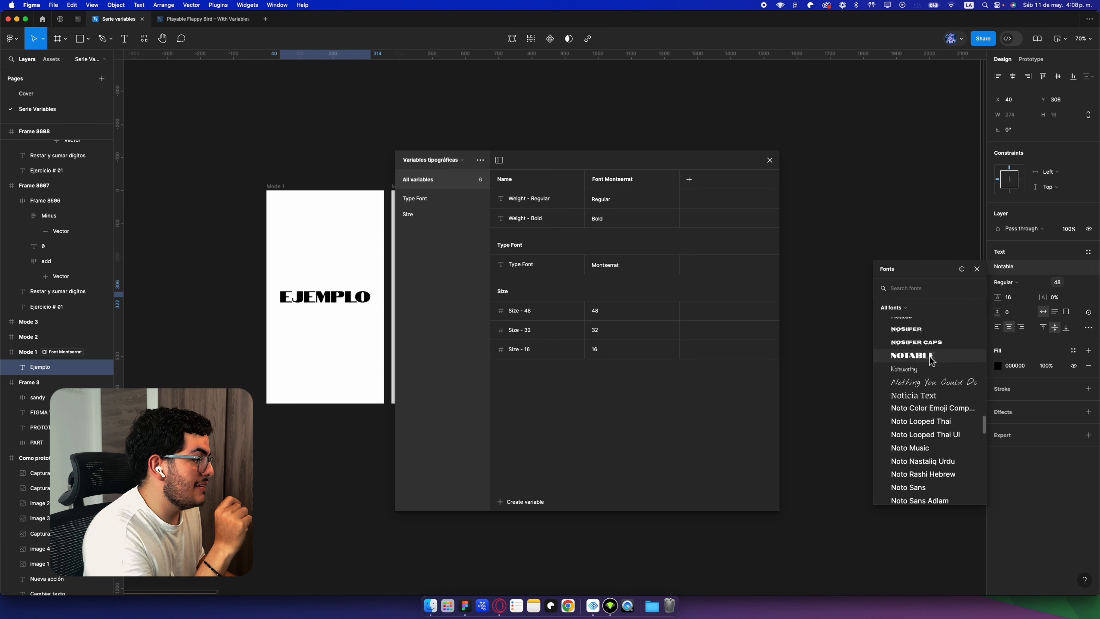
left_click_drag(594, 159, 766, 117)
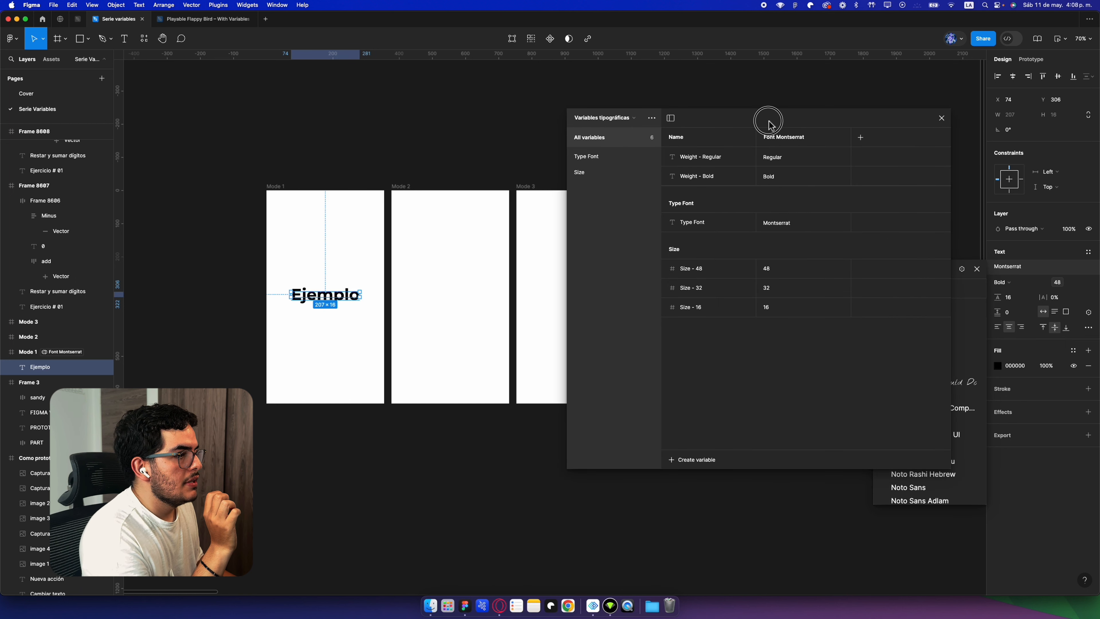
left_click(1088, 252)
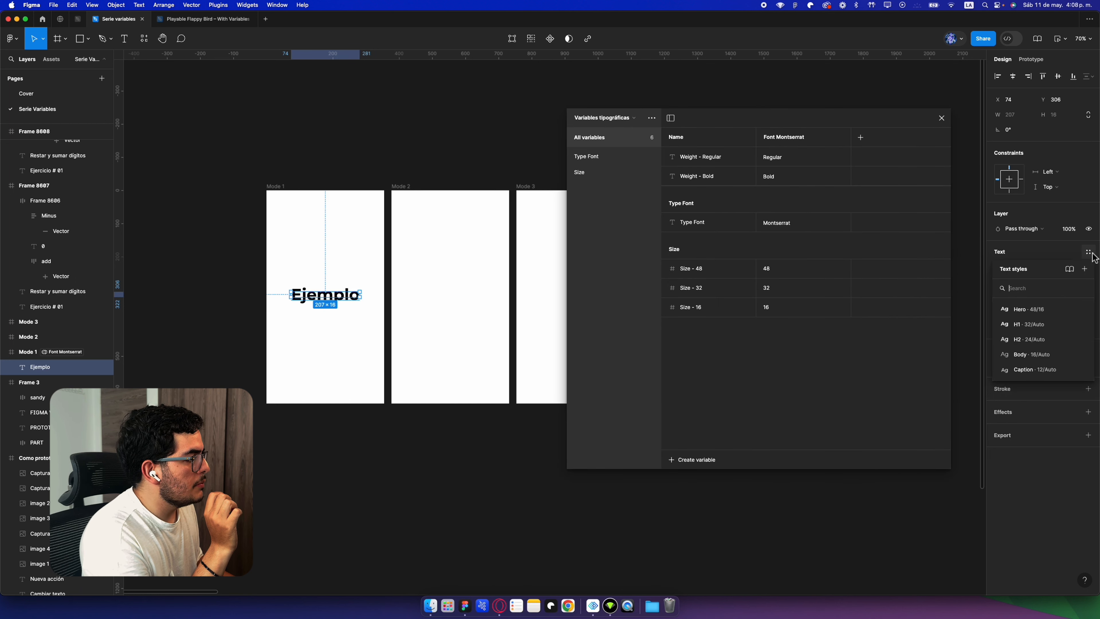
left_click(1042, 314)
Set the Type Font variable to Notable and compare the Ejemplo text by undoing and redoing the change
left_click(794, 222)
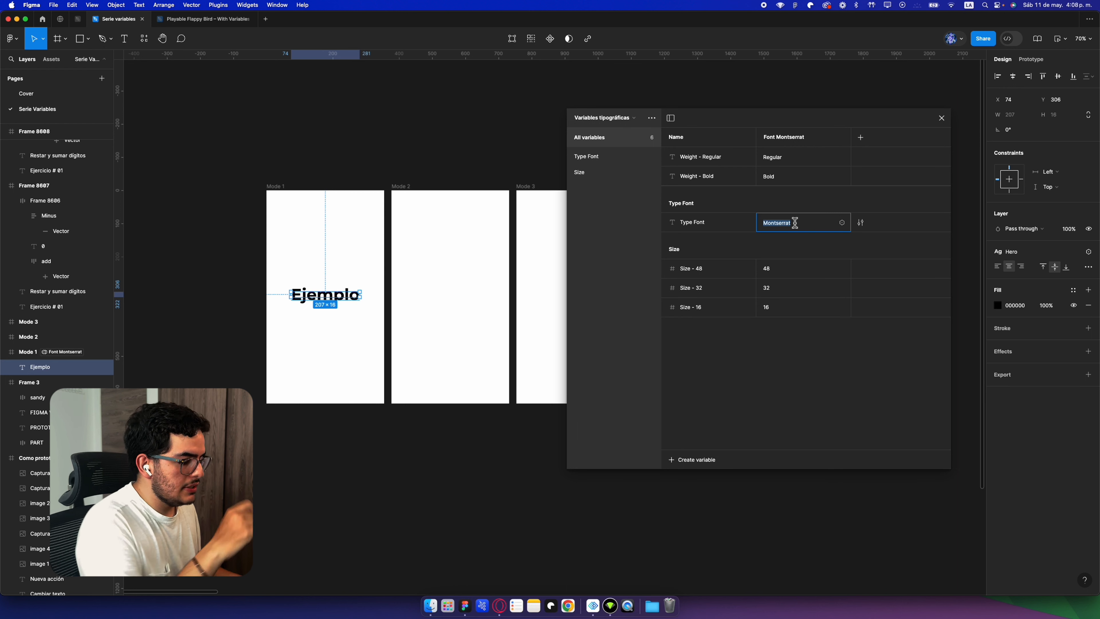
type("Notable")
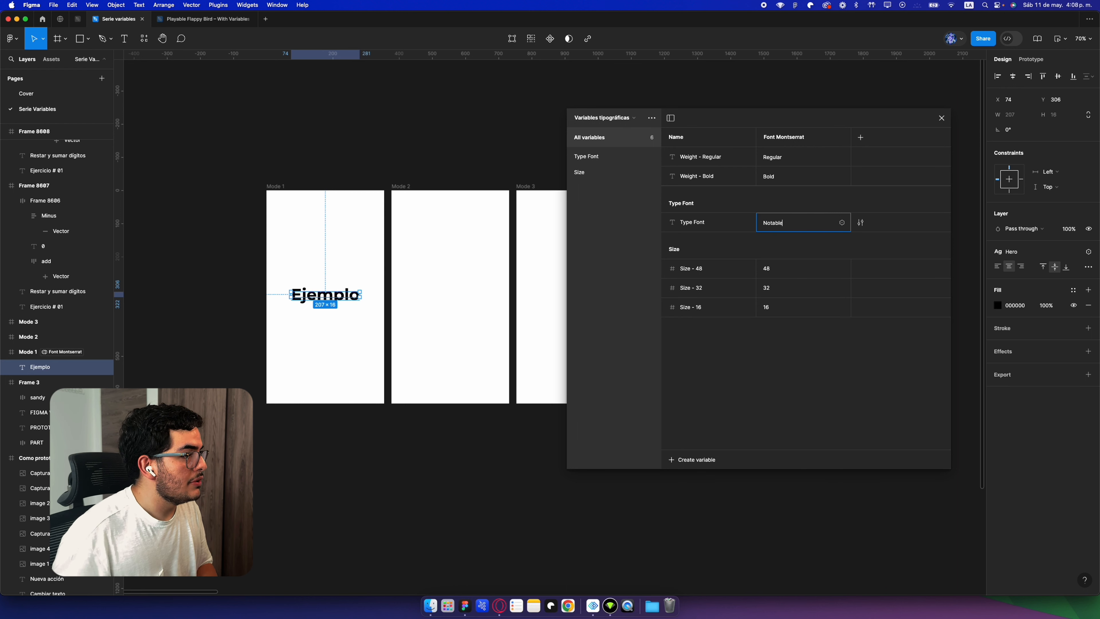
key("Return")
left_click(270, 138)
key("super+z")
key("super+z")
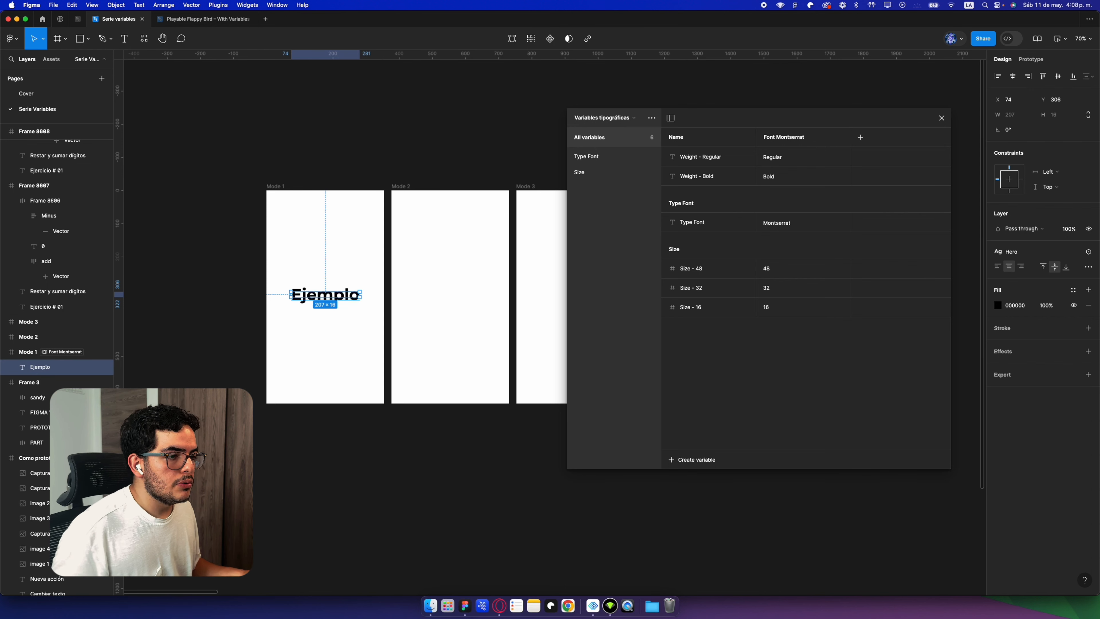
key("super+shift+z")
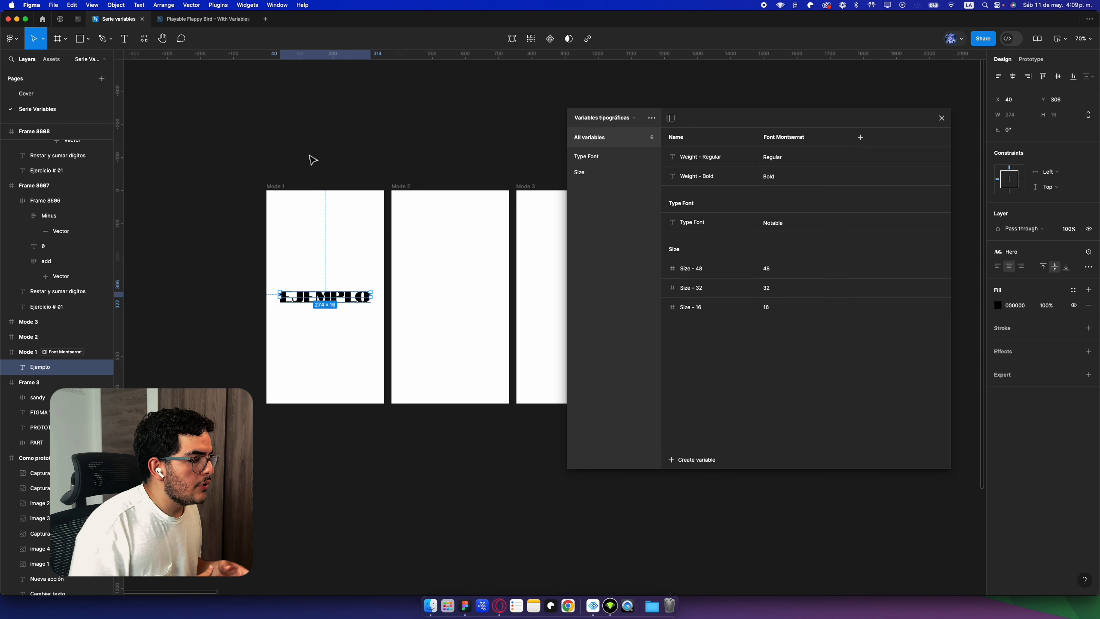
Set the Weight - Bold variable's value to Regular
left_click(798, 223)
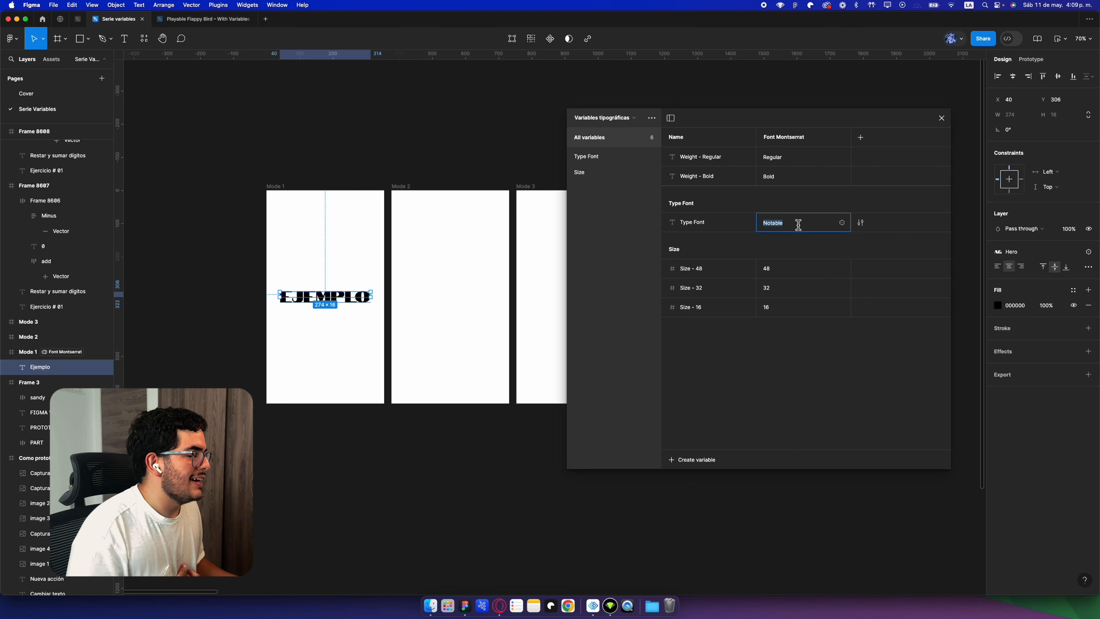
left_click(785, 250)
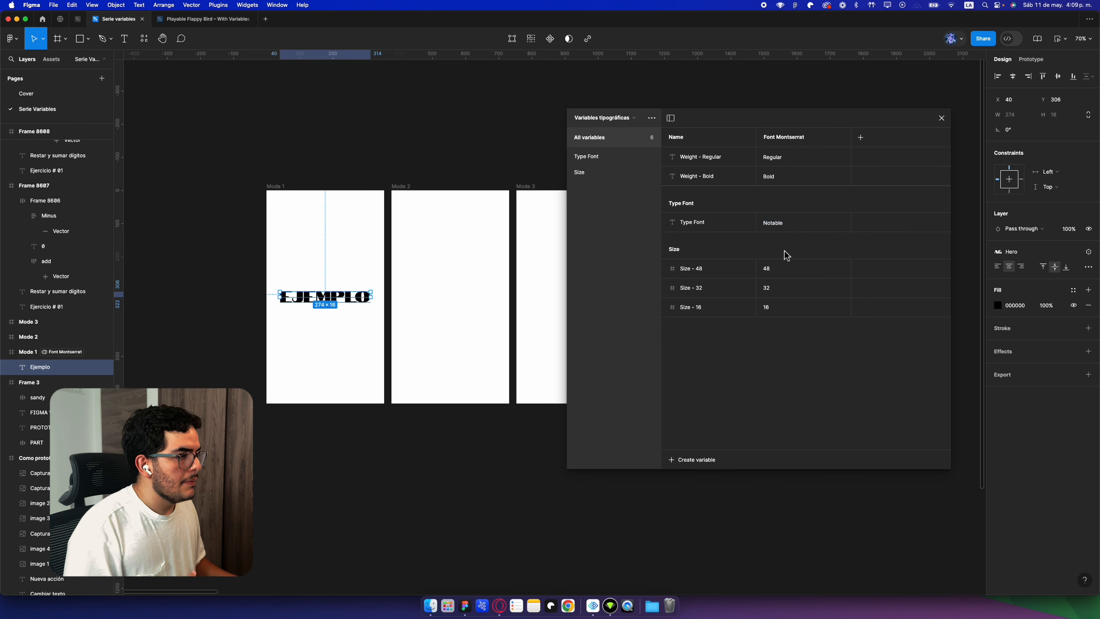
left_click(779, 274)
left_click(789, 176)
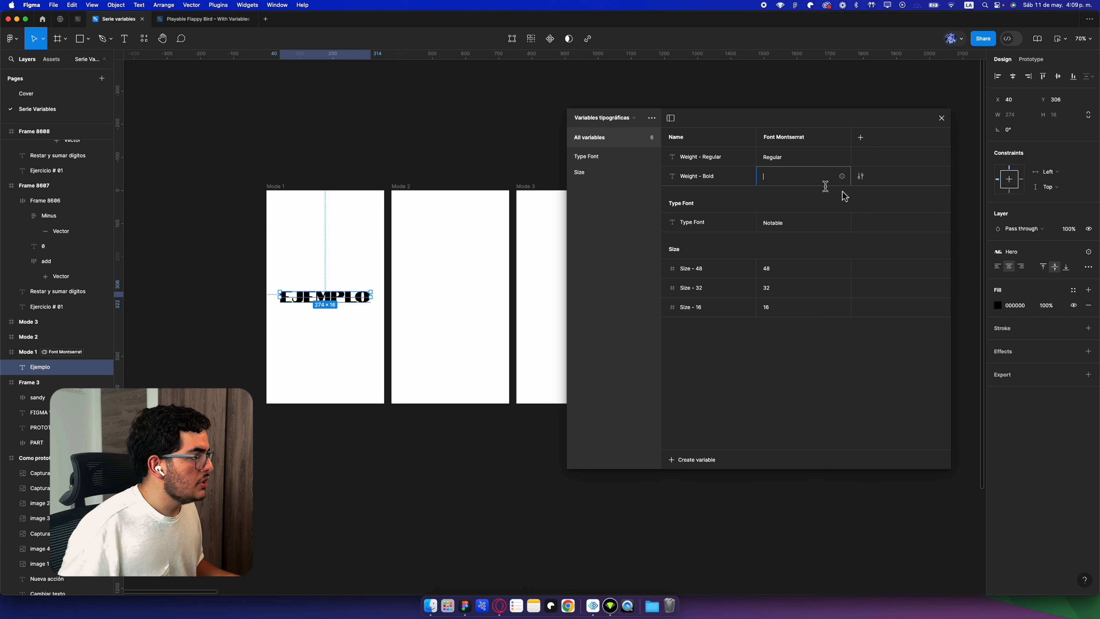
type("Regular")
key("Return")
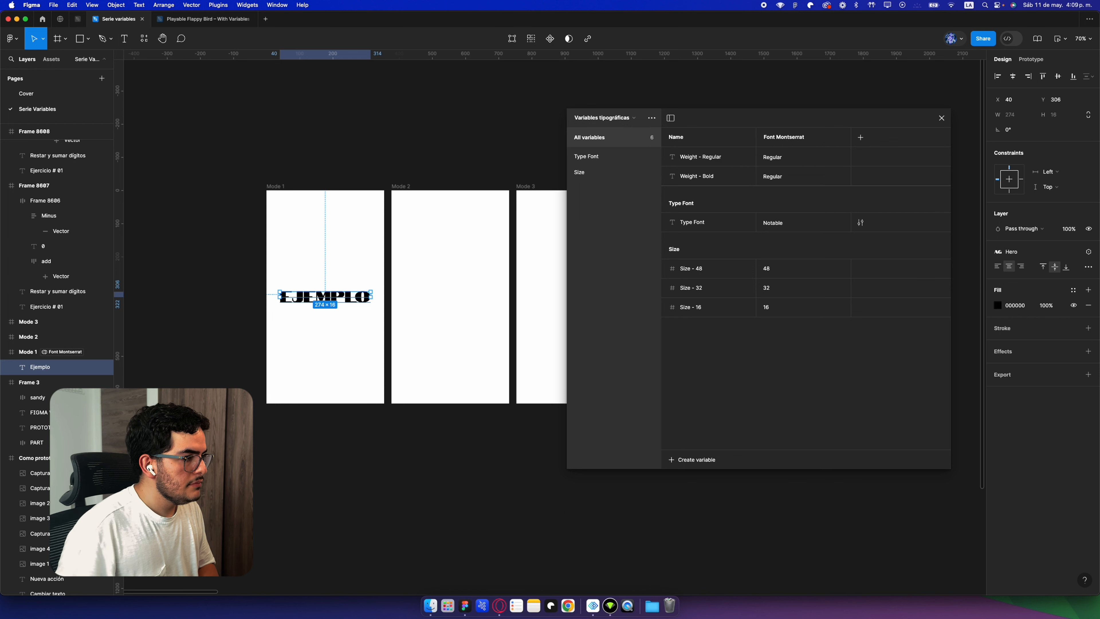
Set the Type Font variable's value to Noto Sans
double_click(807, 223)
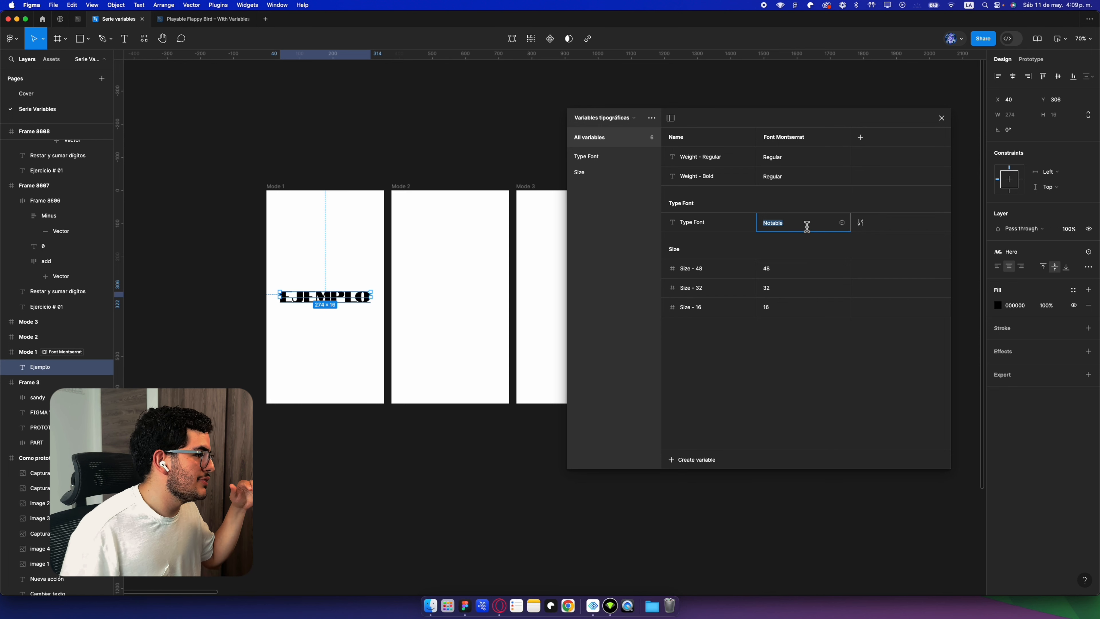
type("N")
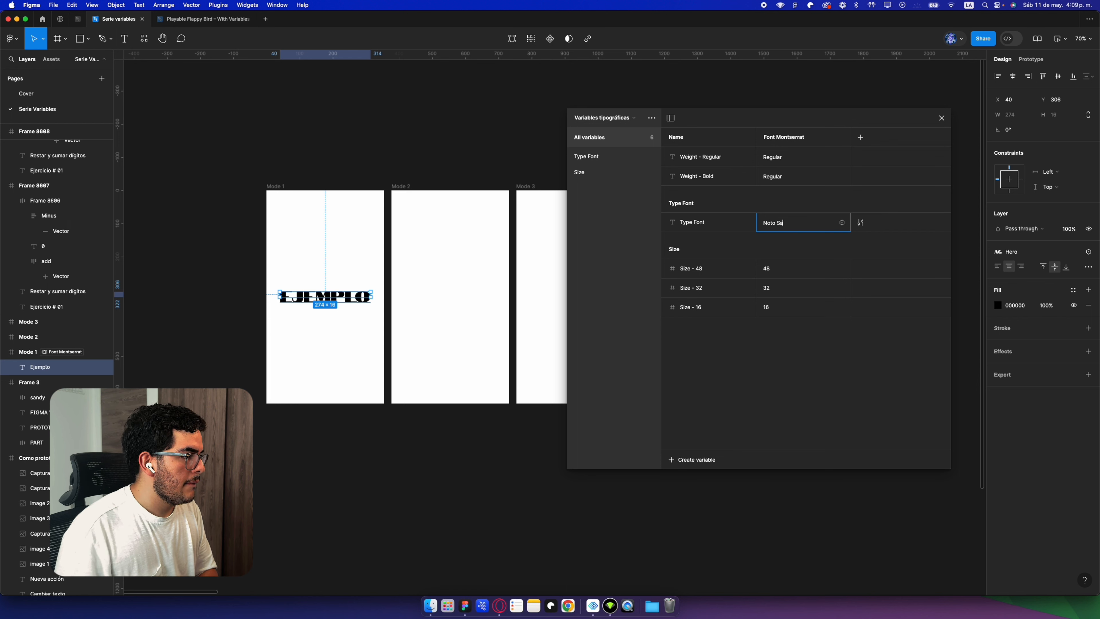
key("Return")
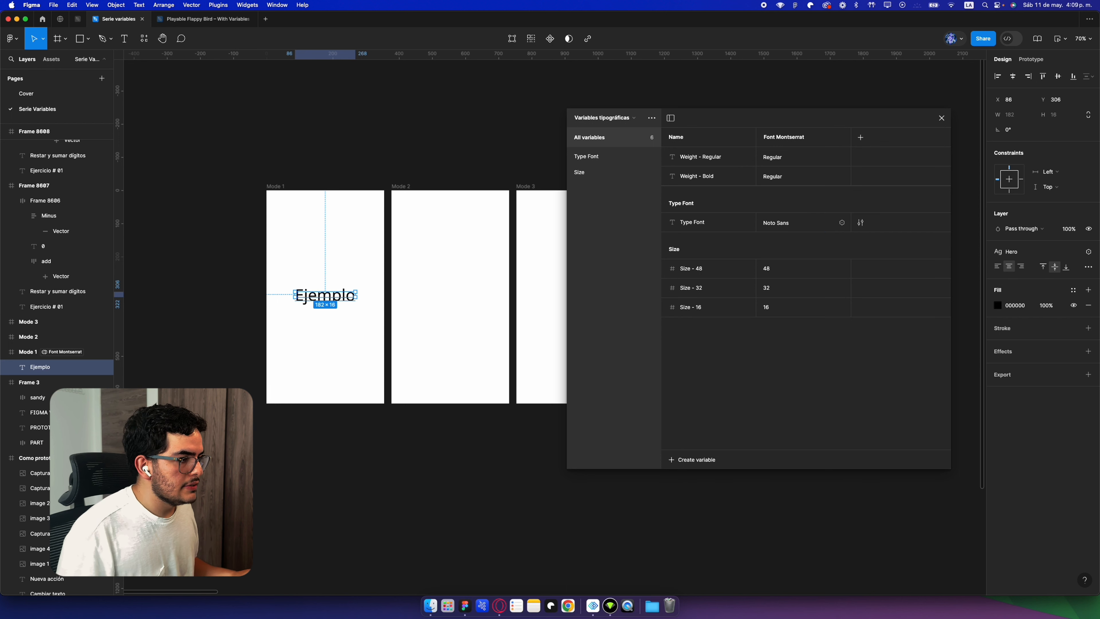
Set the Weight - Bold variable's value to Black
left_click(797, 175)
type("Black")
key("Return")
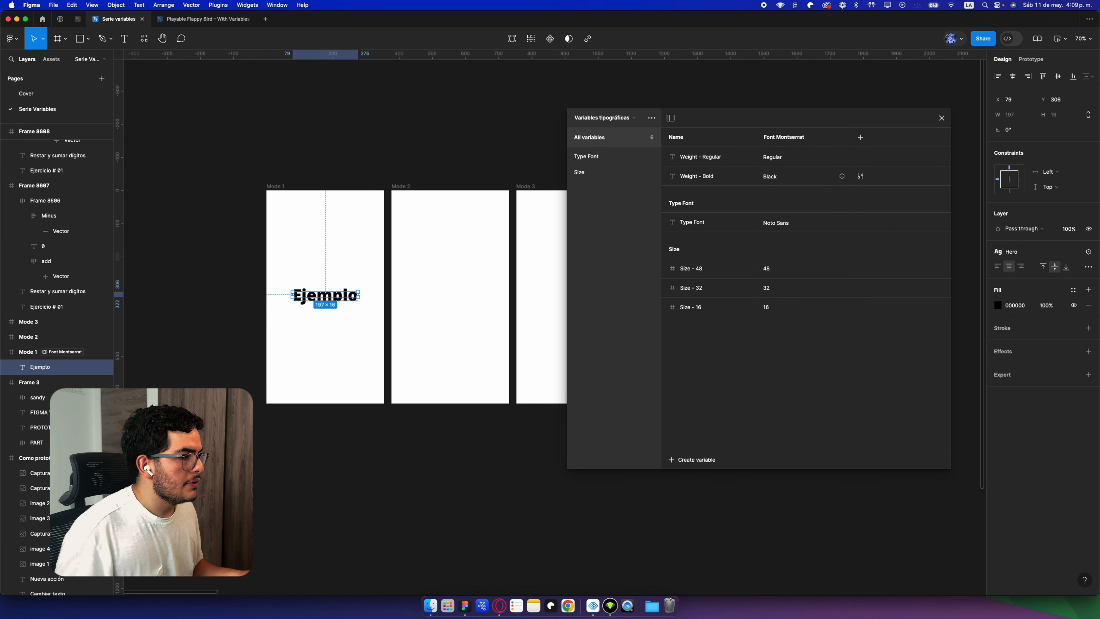
Set the Weight - Bold variable's value to Bold
left_click(820, 176)
double_click(769, 176)
type("Bold")
key("Return")
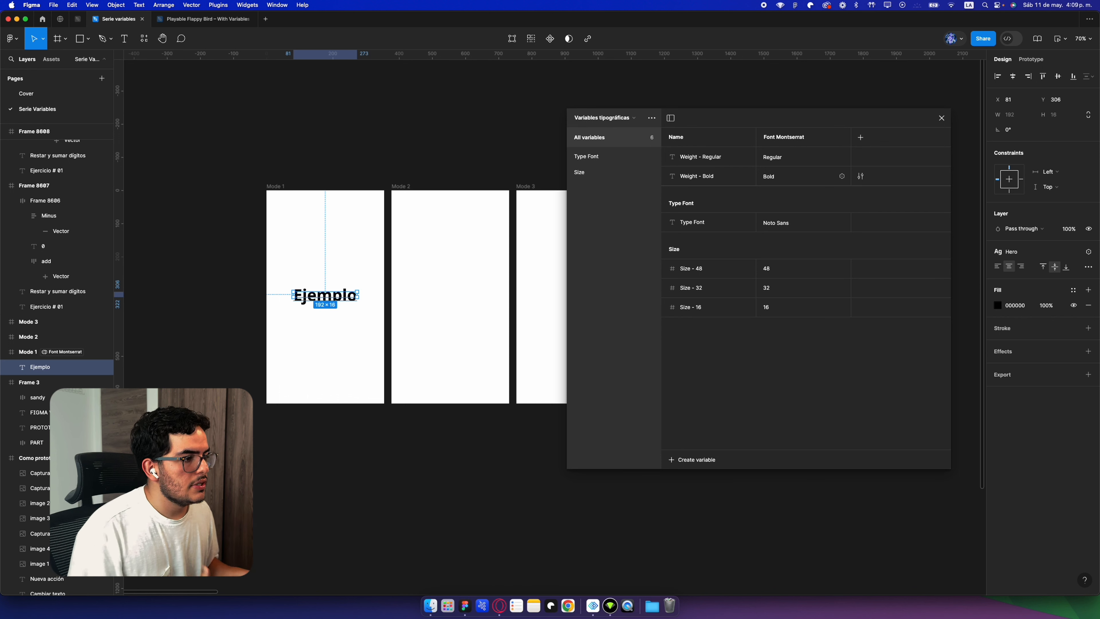
Set the Size - 48 variable's value to 12
left_click(796, 277)
double_click(797, 275)
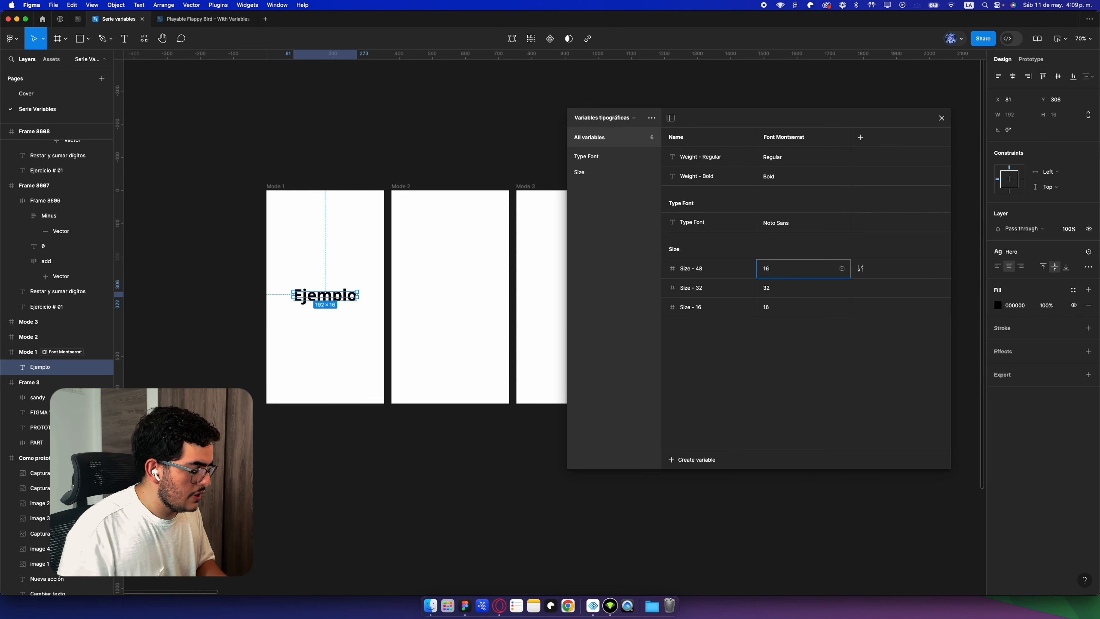
key("Return")
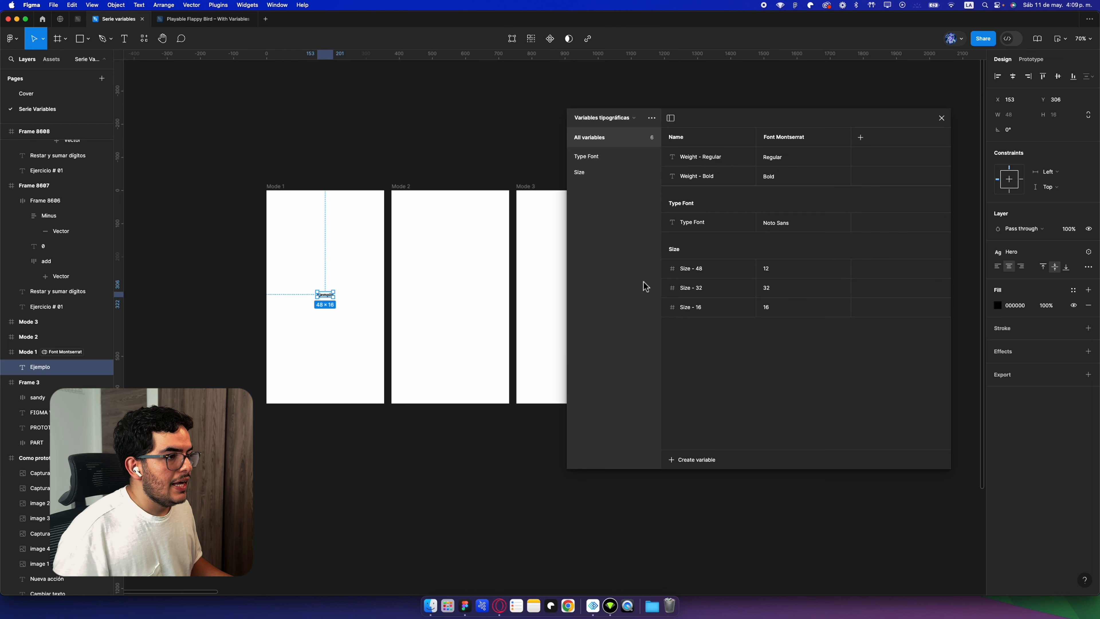
Add a second mode to the Variables tipográficas collection, beside the Font Montserrat mode
scroll(487, 383, "left", 5)
scroll(487, 383, "right", 2)
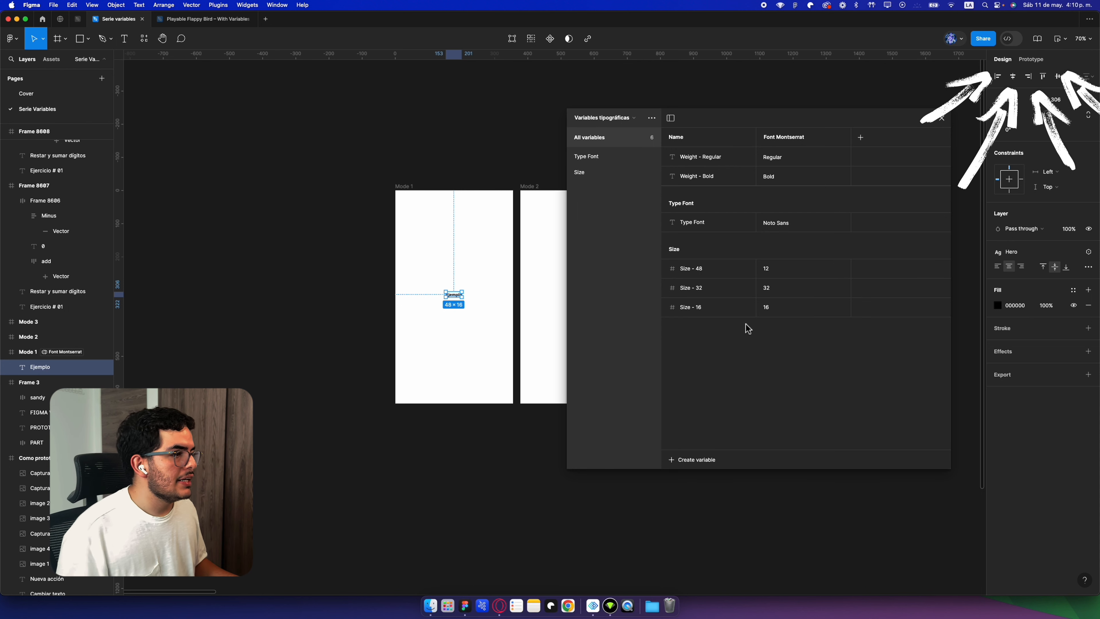
left_click(860, 137)
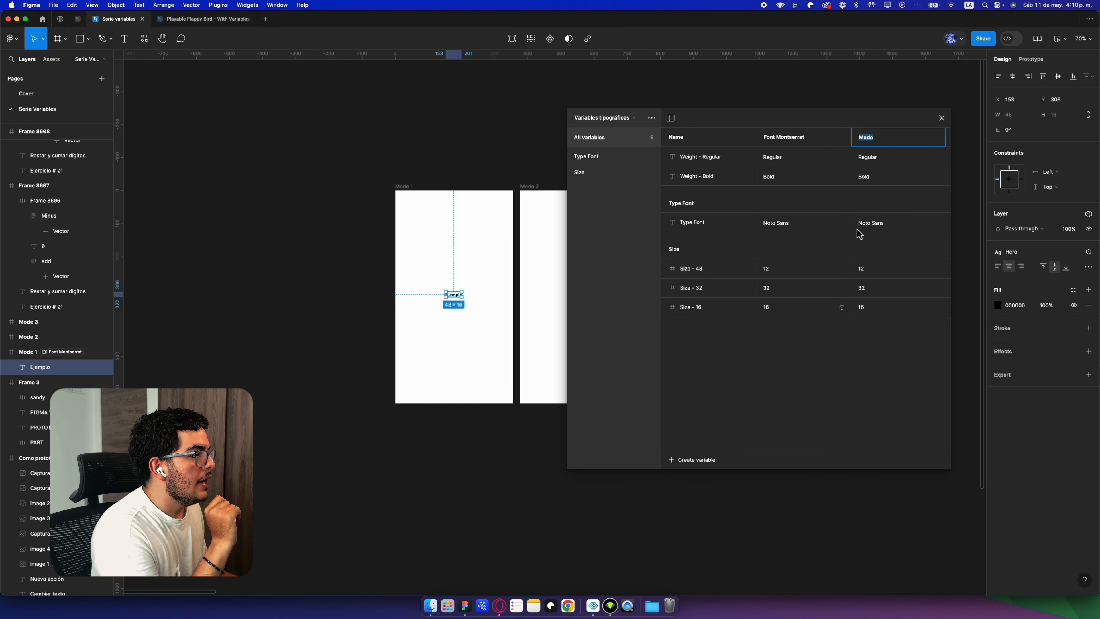
left_click(799, 387)
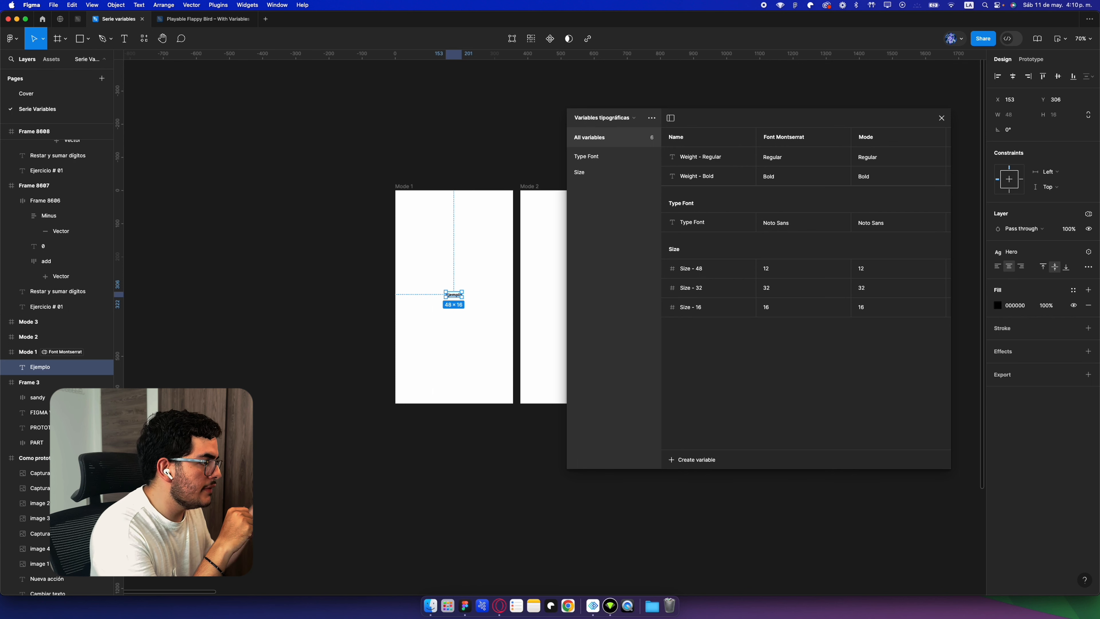
In the new mode, set the Weight - Bold variable to Regular and the Size - 48 variable to 48
double_click(873, 181)
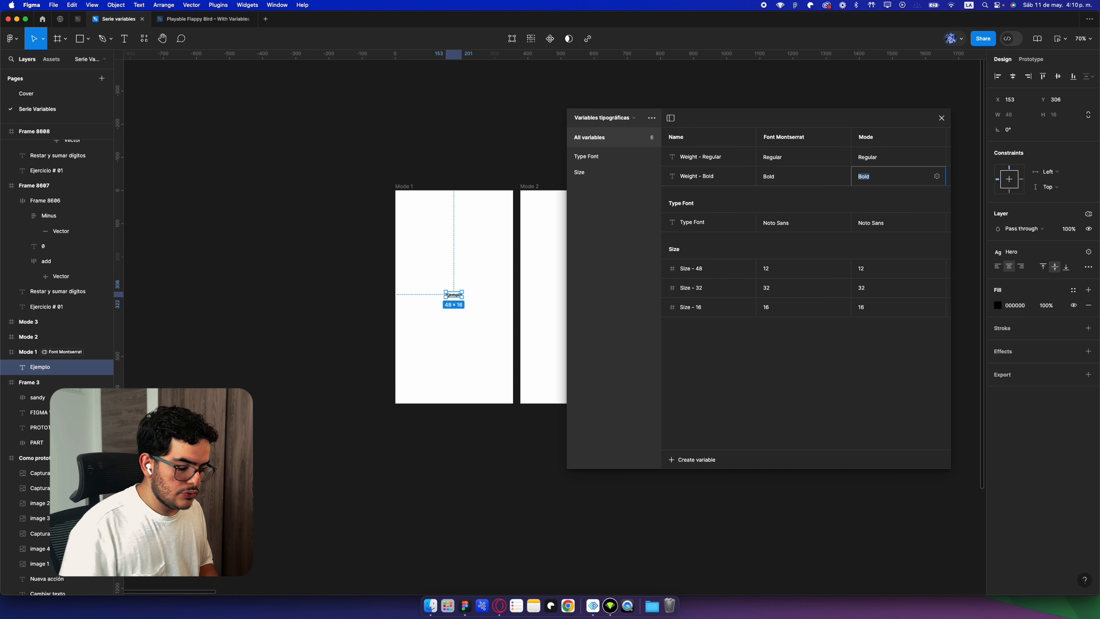
type("Regular")
key("Return")
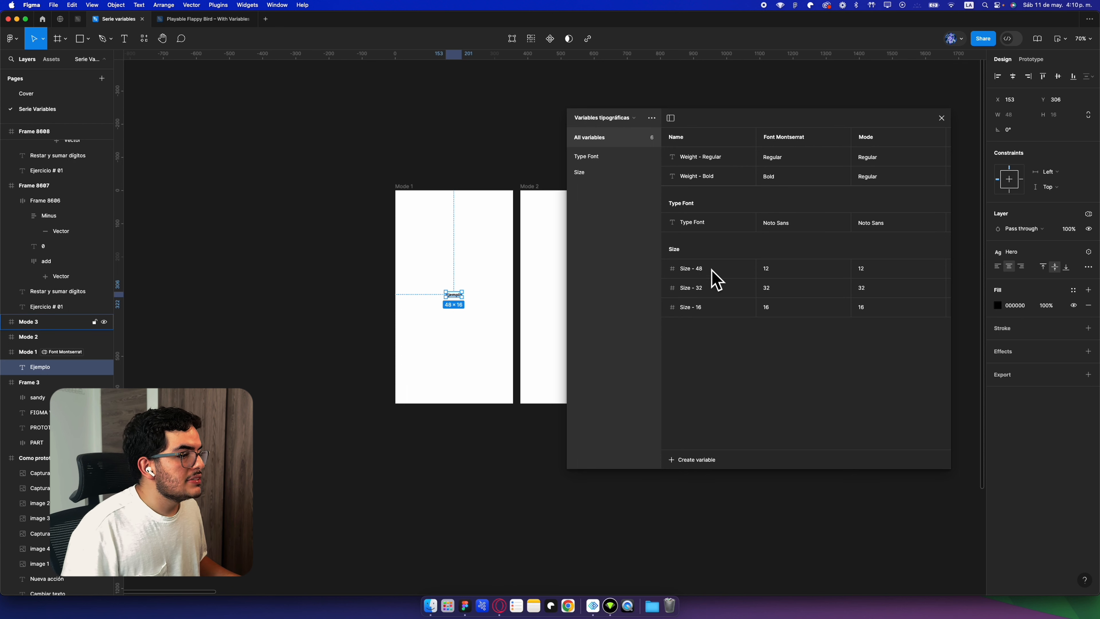
double_click(868, 271)
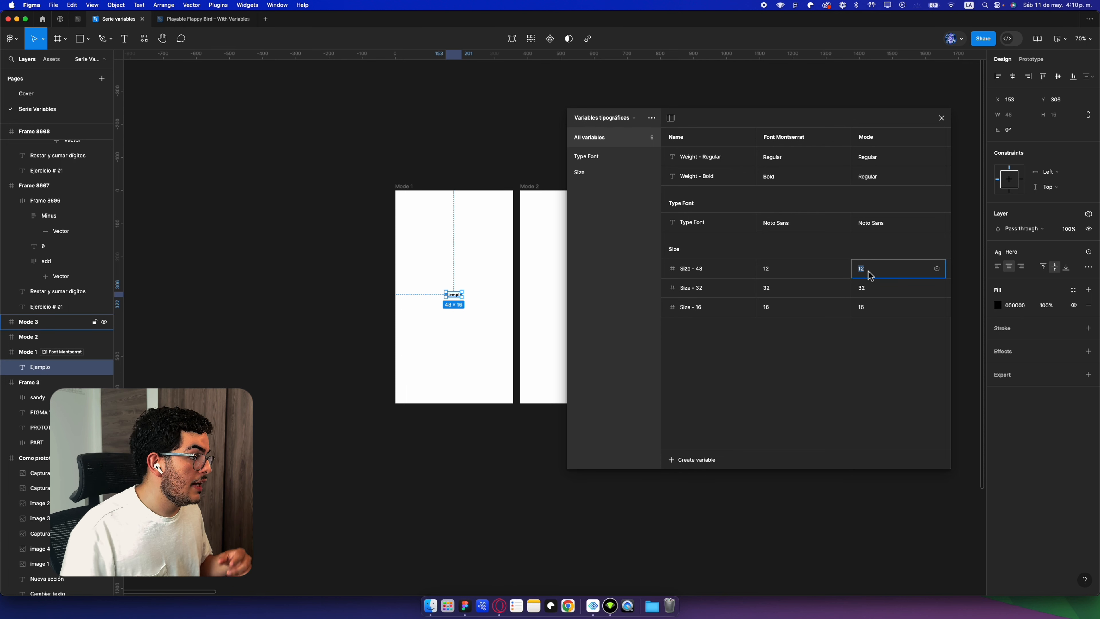
key("Return")
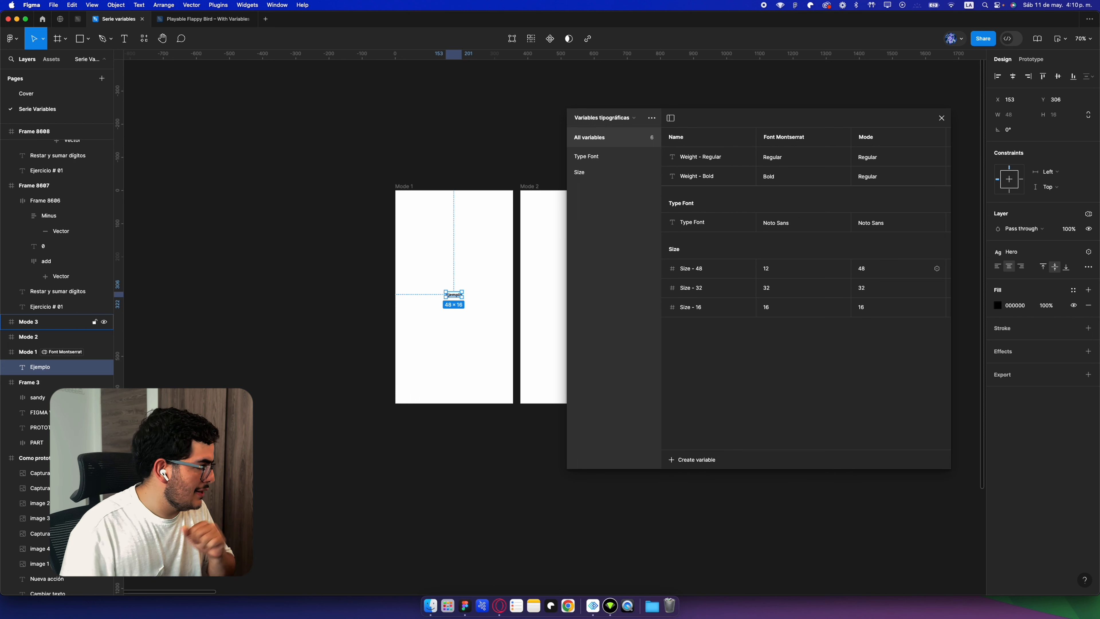
Preview alternative fonts such as Oxanium and Passero One on a temporary "ejemplo" text outside the frames, and delete that text
double_click(902, 230)
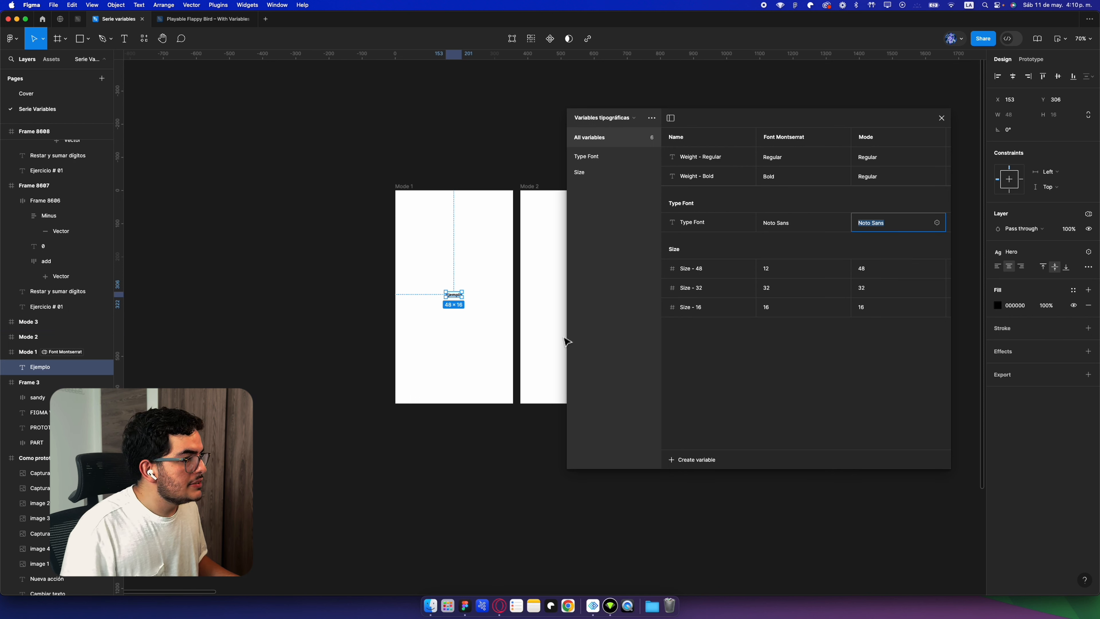
left_click(298, 169)
left_click(125, 38)
left_click(236, 161)
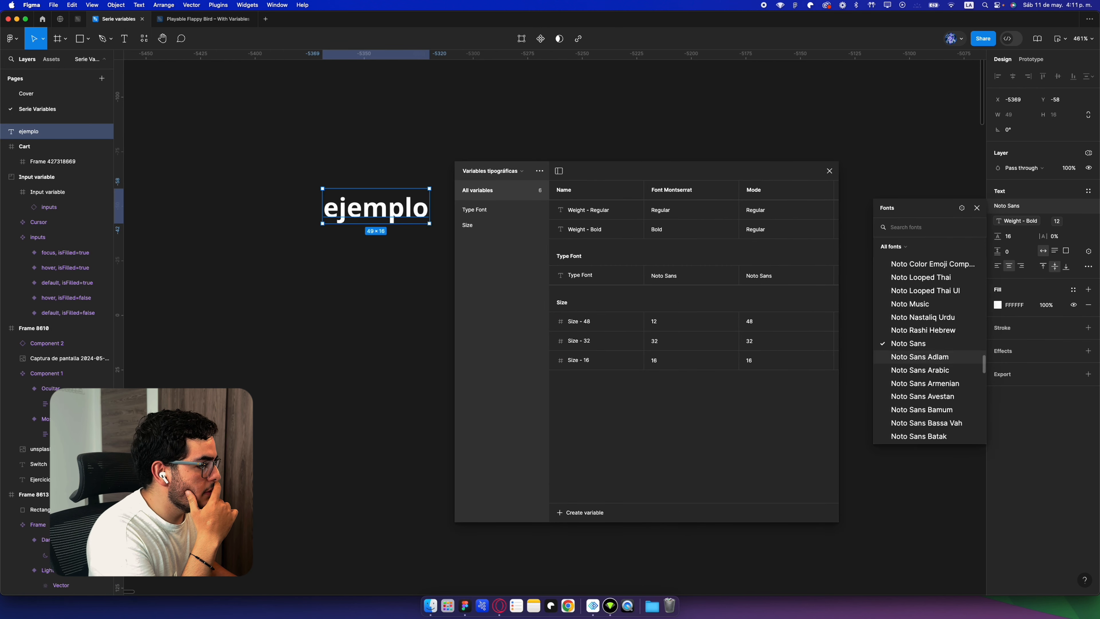
scroll(936, 356, "down", 10)
scroll(937, 362, "down", 10)
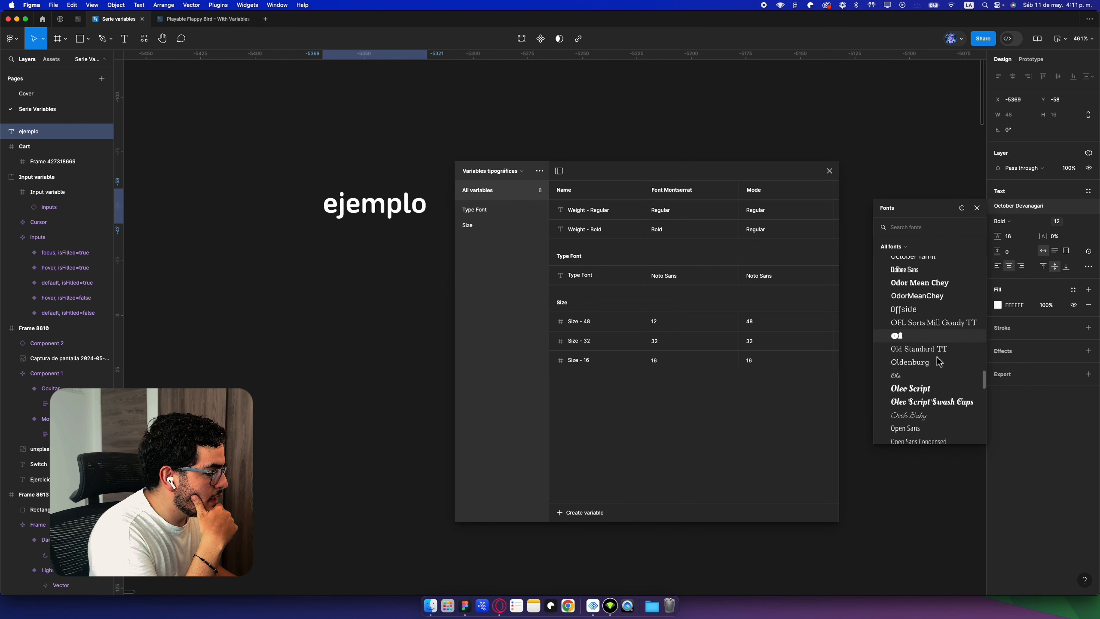
scroll(937, 360, "down", 10)
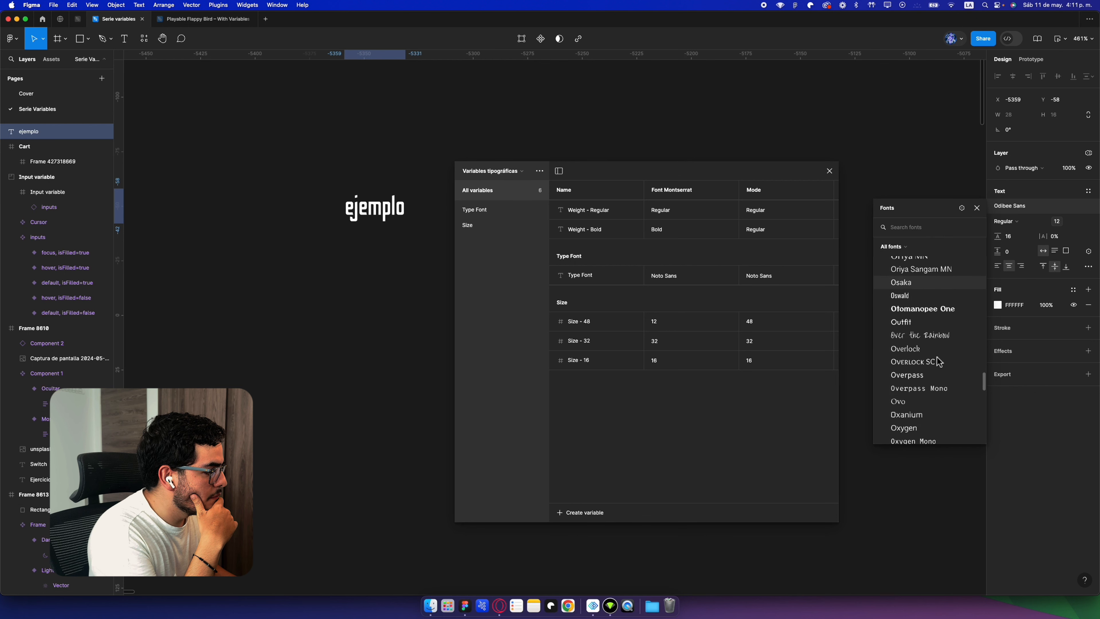
scroll(937, 361, "down", 5)
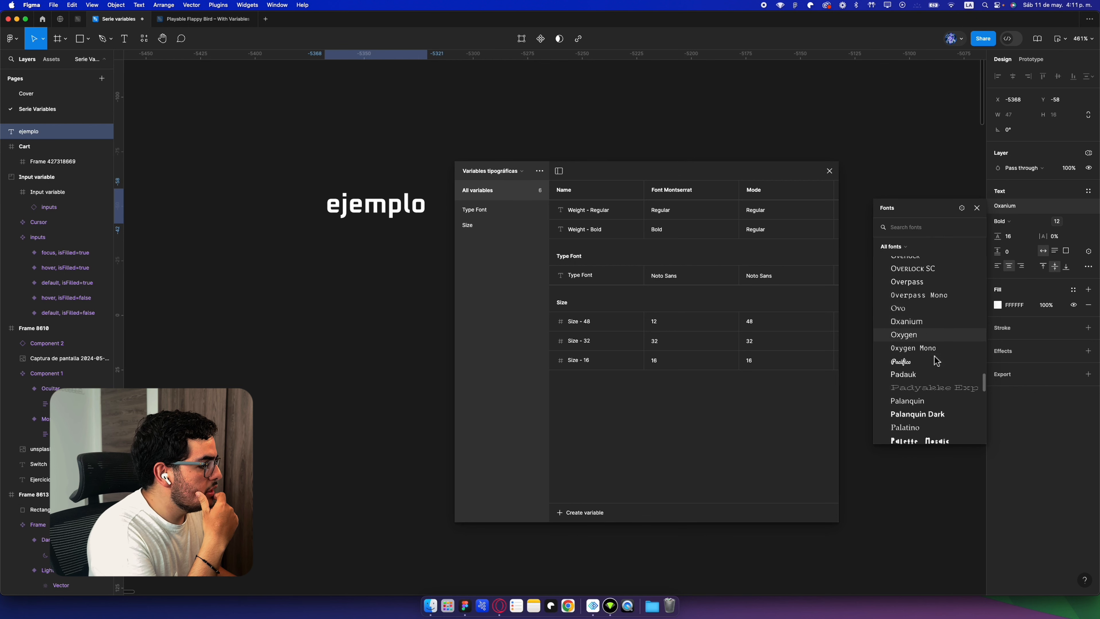
scroll(936, 359, "down", 4)
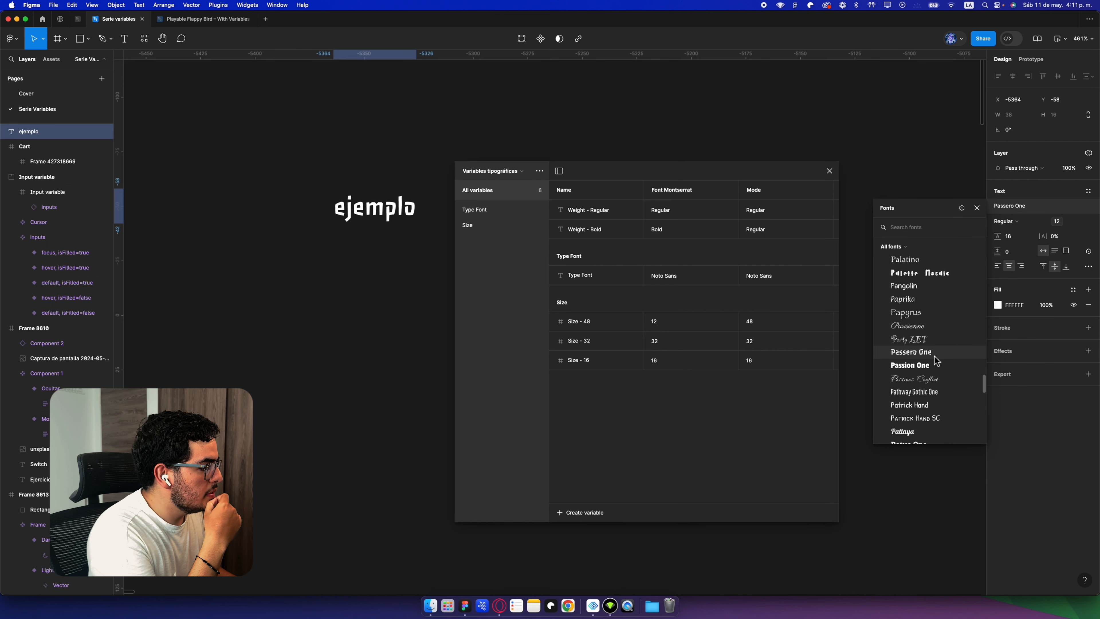
left_click(385, 210)
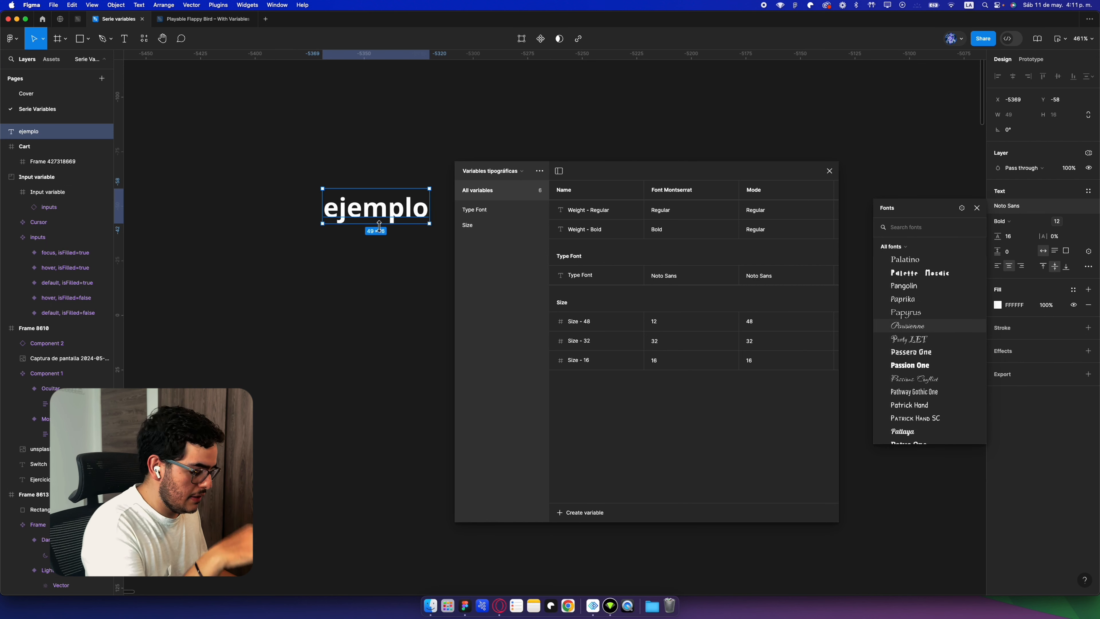
key("Delete")
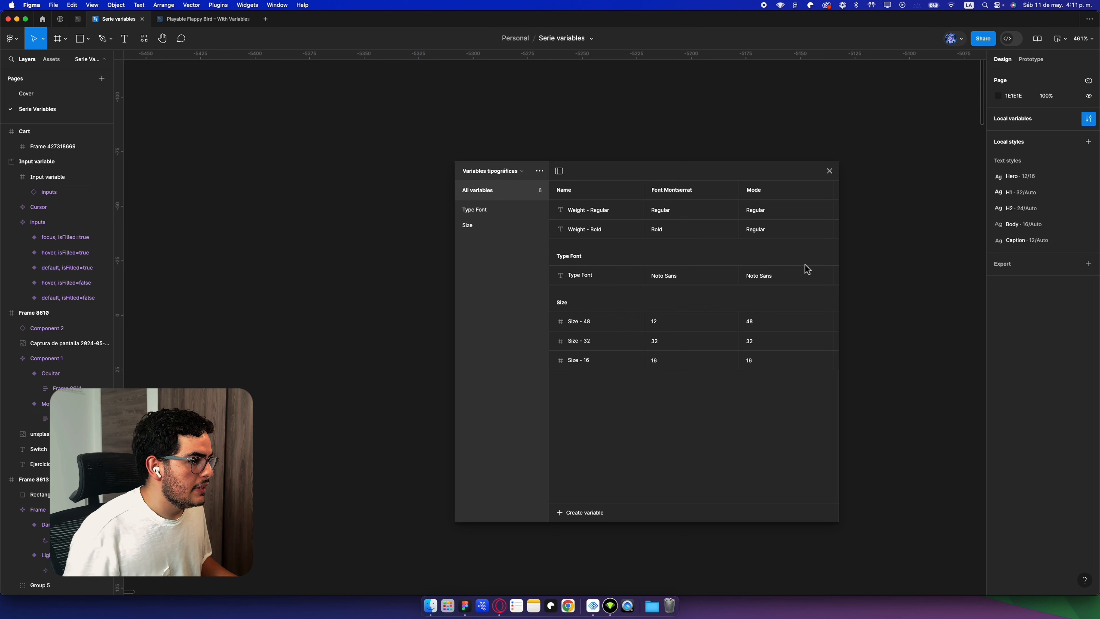
Set the Type Font variable to Poppins in the second mode and close the variables window
double_click(776, 277)
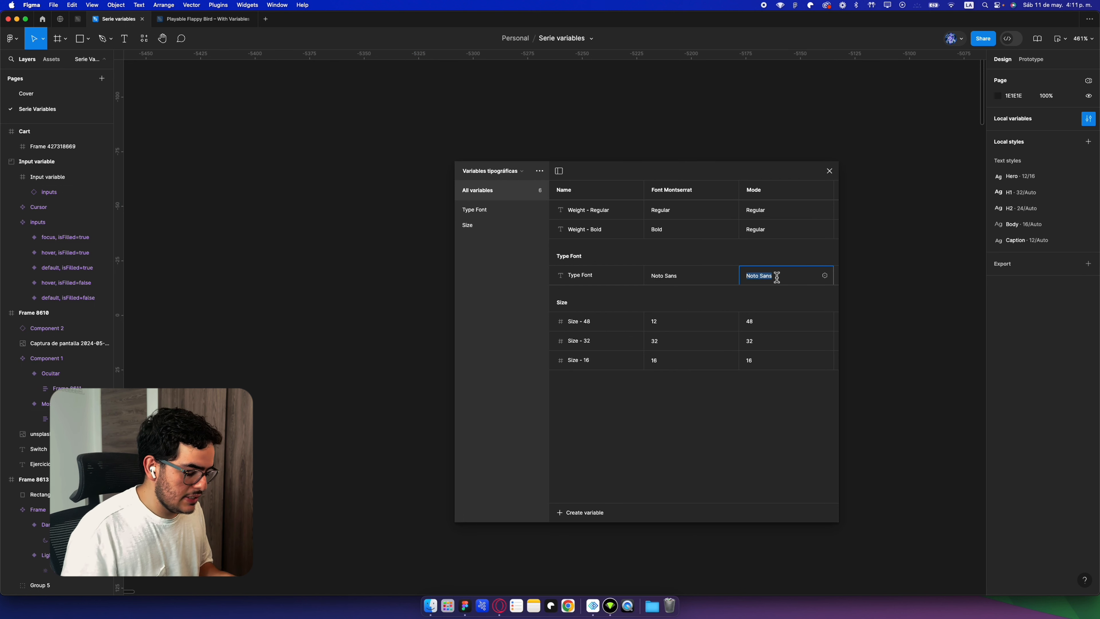
type("Poppins")
key("Return")
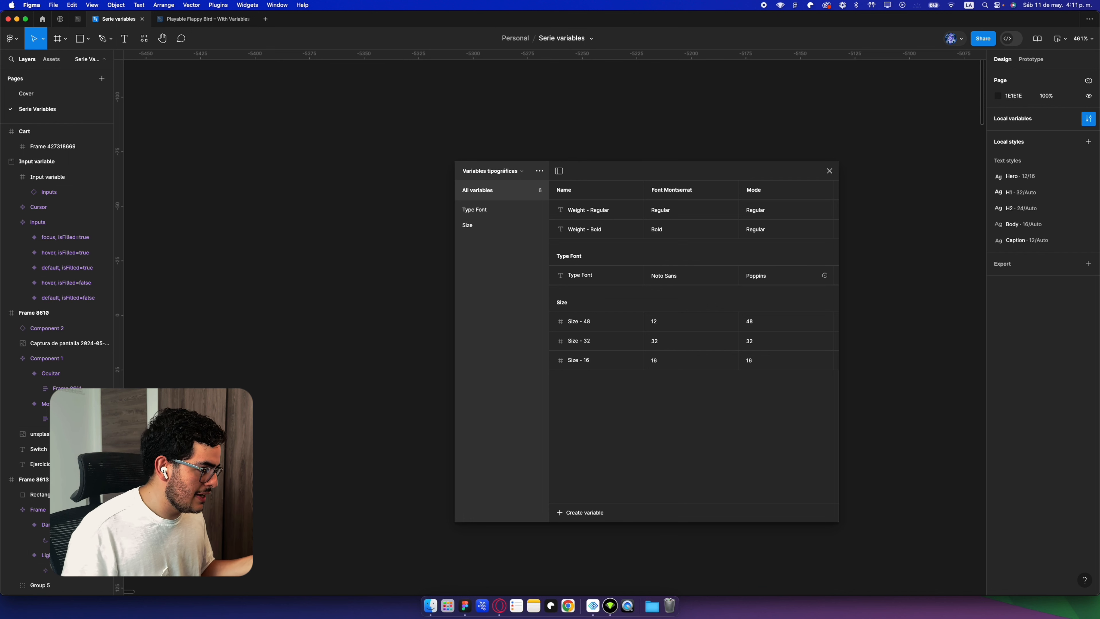
left_click_drag(716, 175, 650, 145)
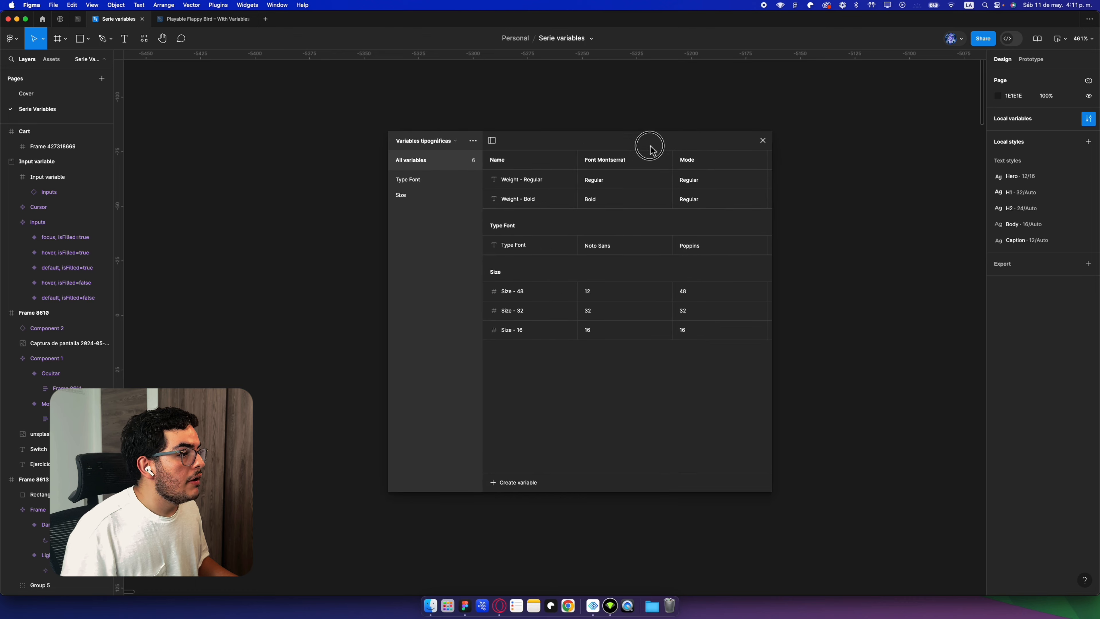
left_click(762, 141)
Move the Ejemplo text slightly down to the center of the Mode 1 frame, at Y 314
scroll(284, 193, "down", 5)
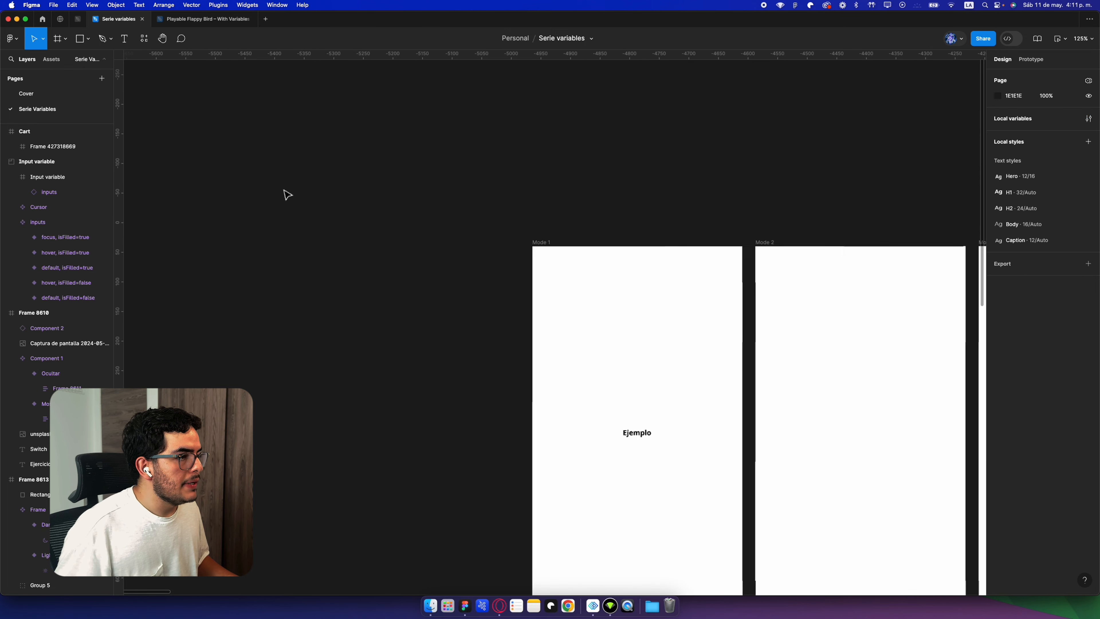
scroll(436, 260, "down", 4)
scroll(436, 260, "right", 5)
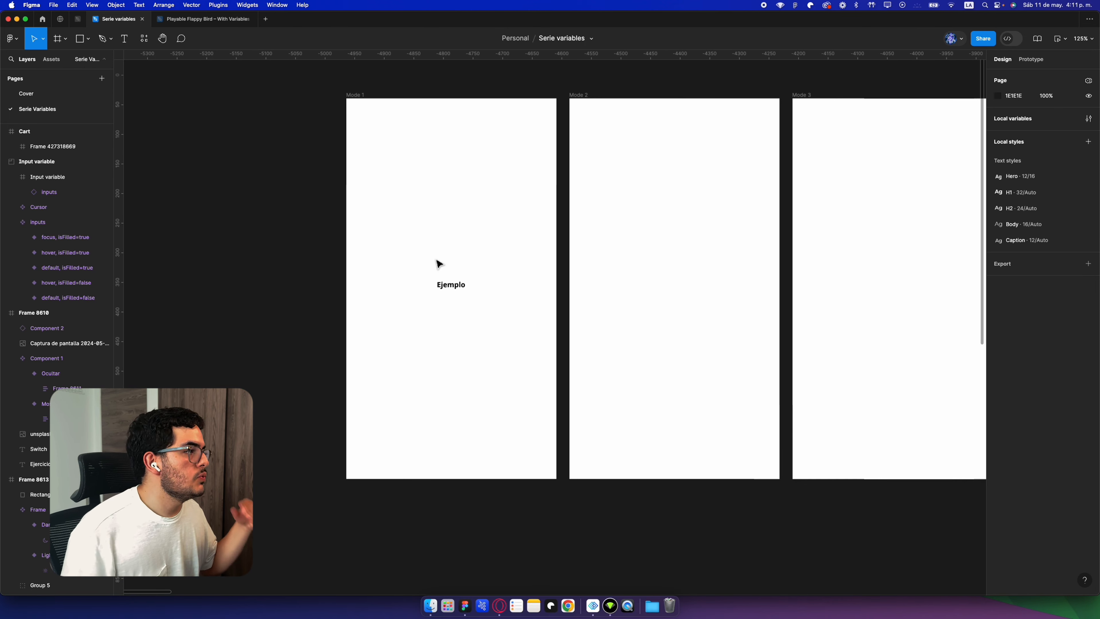
mouse_move(450, 285)
left_mouse_down()
mouse_move(474, 287)
mouse_move(459, 293)
left_mouse_up()
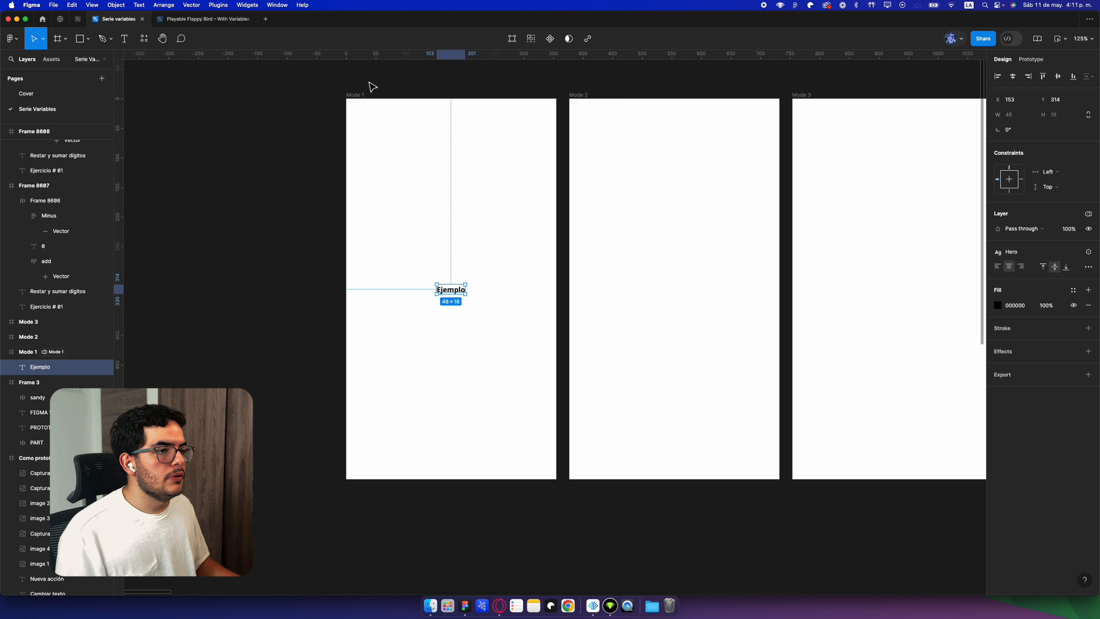
Apply Mode 1 of the Variables tipográficas collection to the Mode 1 frame
left_click(370, 103)
left_click(359, 97)
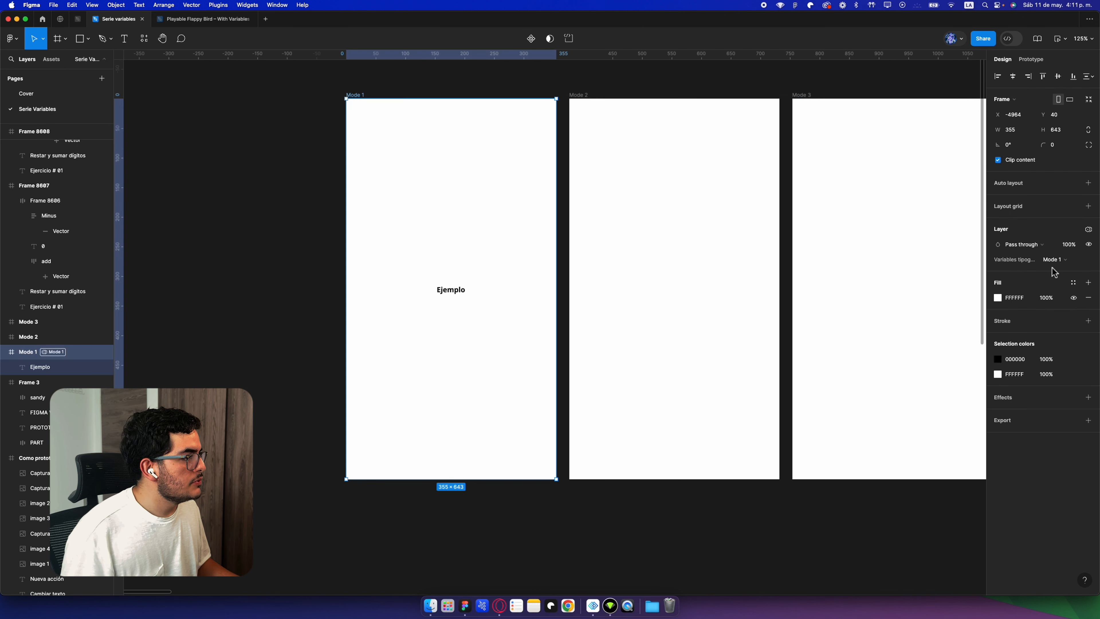
left_click(1088, 230)
mouse_move(1040, 263)
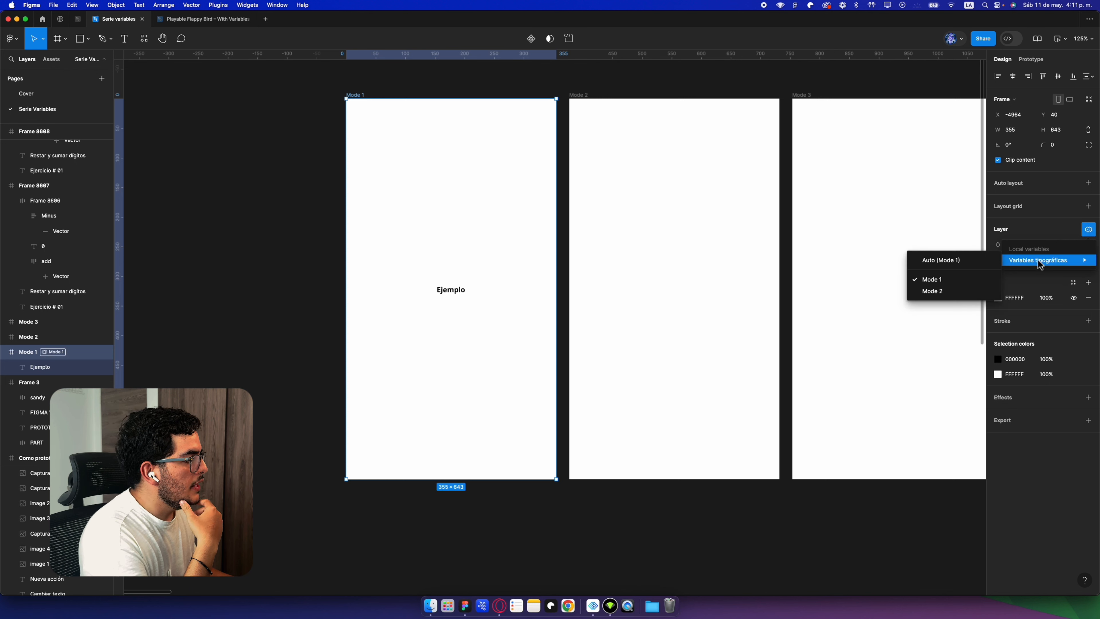
left_click(955, 284)
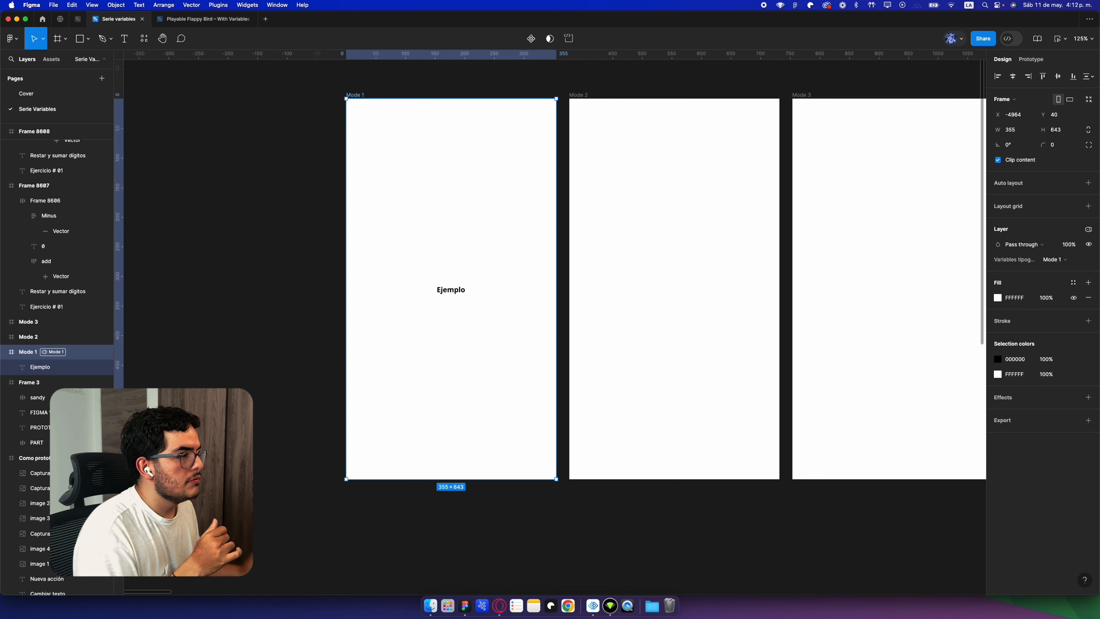
Duplicate the Ejemplo text from the Mode 1 frame into the center of the Mode 2 frame
left_click(584, 110)
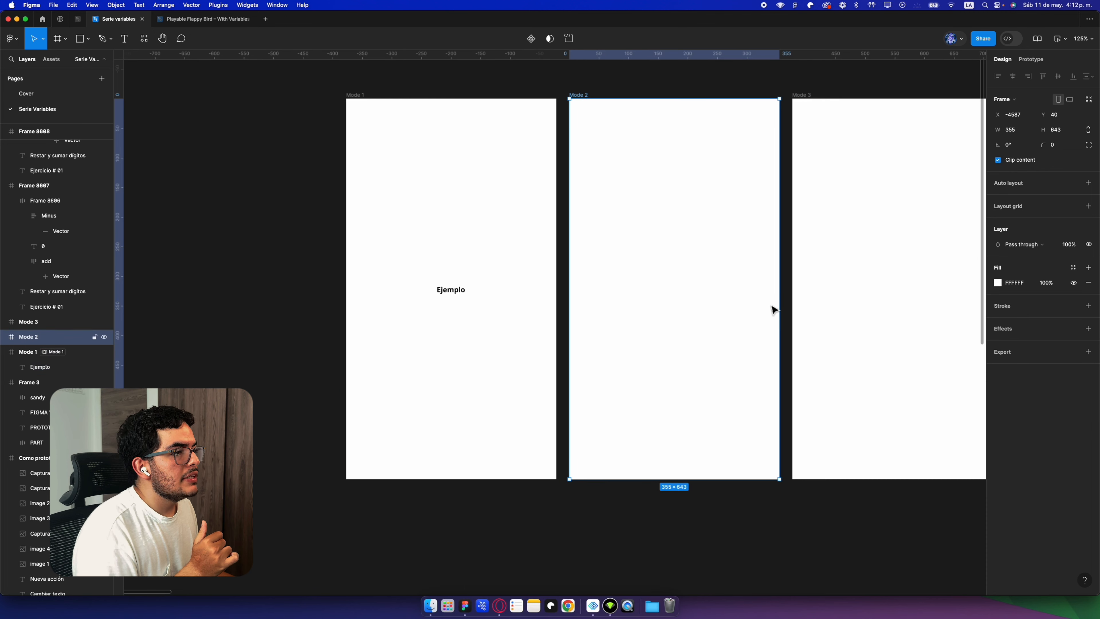
left_click(452, 291)
left_click_drag(453, 291, 685, 295)
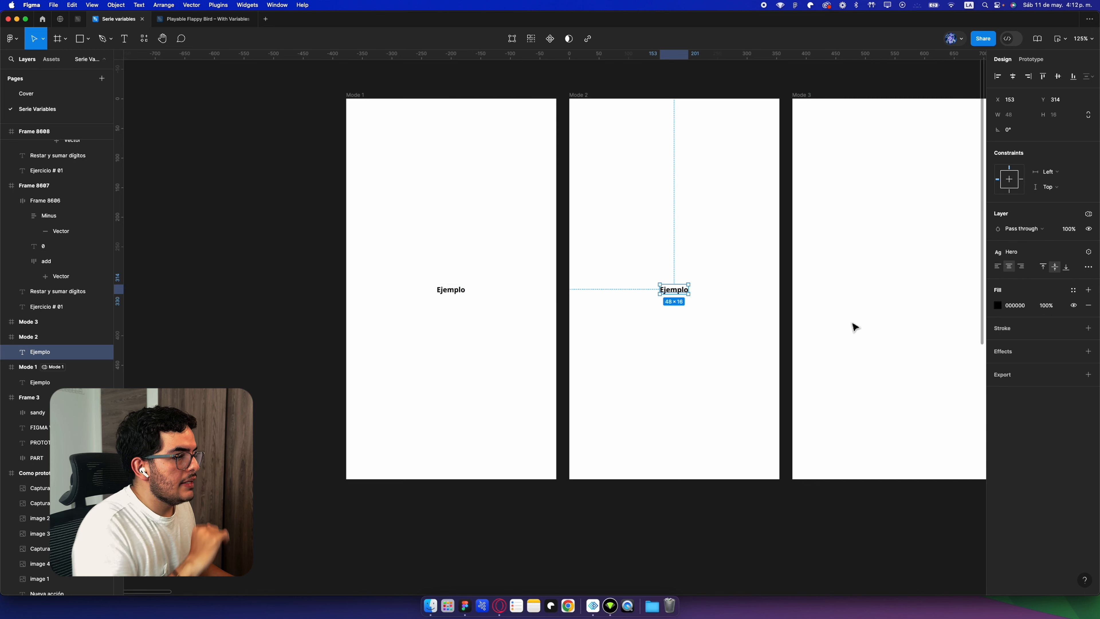
Apply Mode 2 of the Variables tipográficas collection to the Ejemplo text in the Mode 2 frame
left_click(1088, 213)
mouse_move(1057, 245)
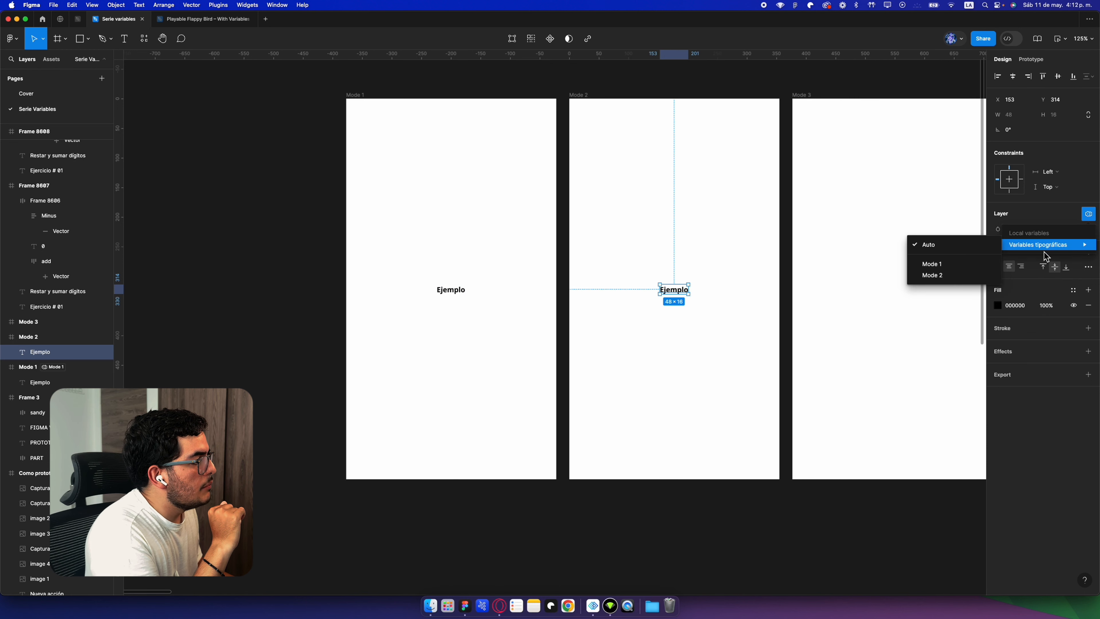
left_click(939, 276)
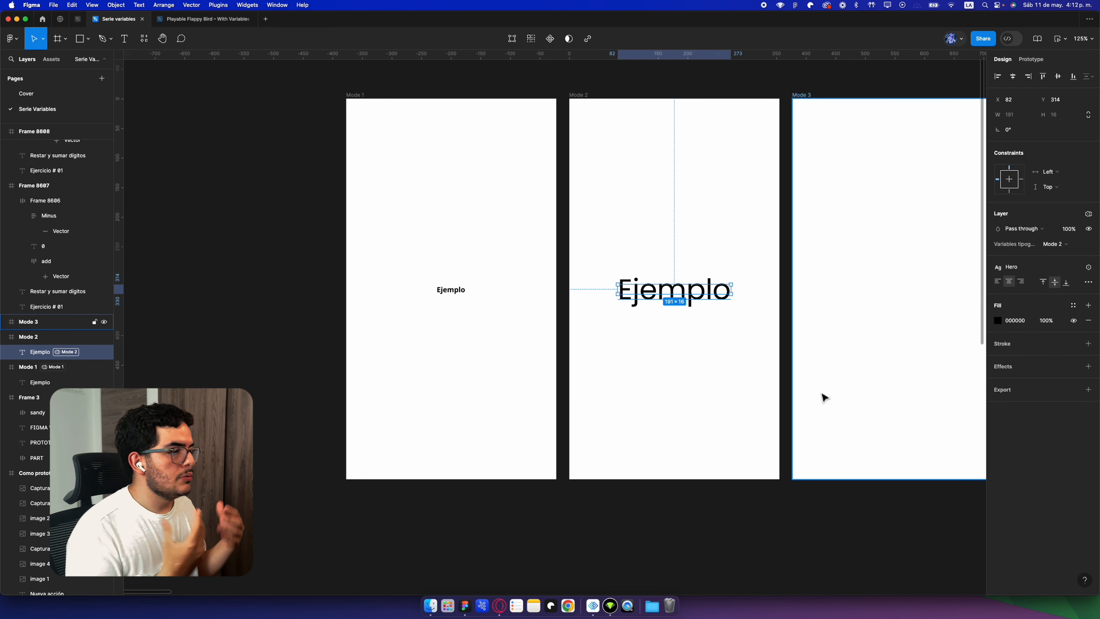
left_click(458, 290)
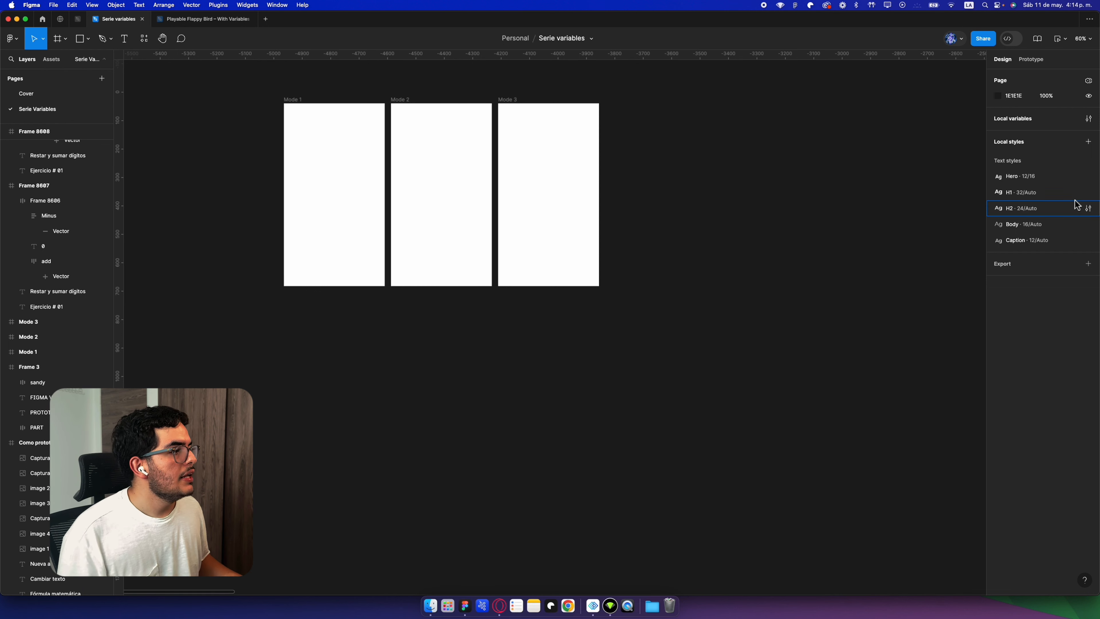
Review the font, weight and size properties of the Hero, H1, H2, Body and Caption text styles
left_click(1088, 176)
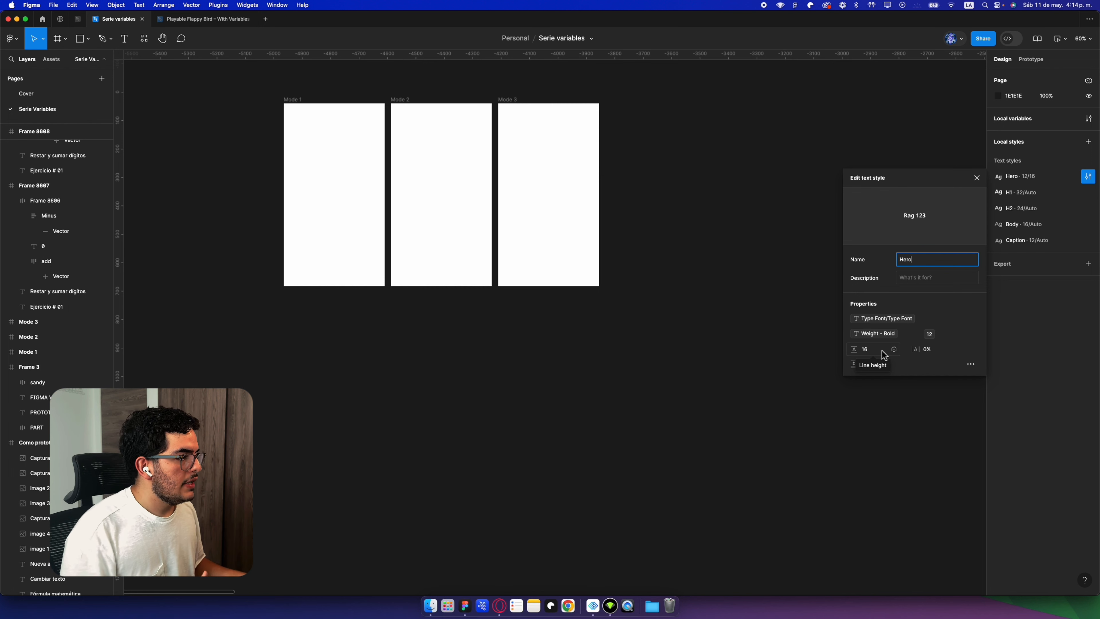
left_click(1087, 192)
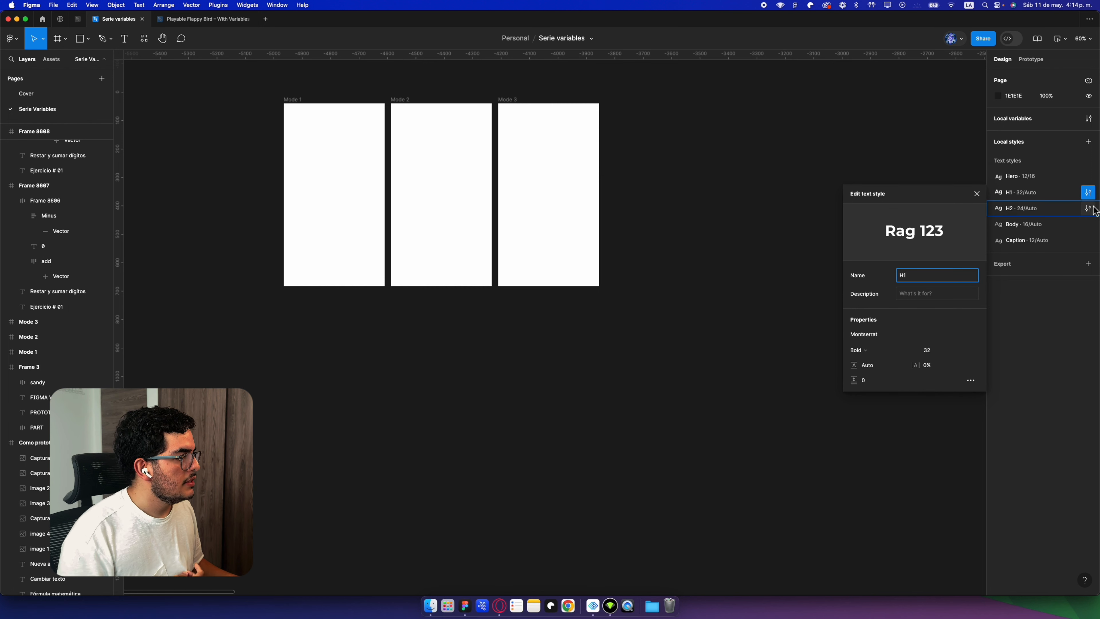
left_click(1087, 208)
left_click(1088, 224)
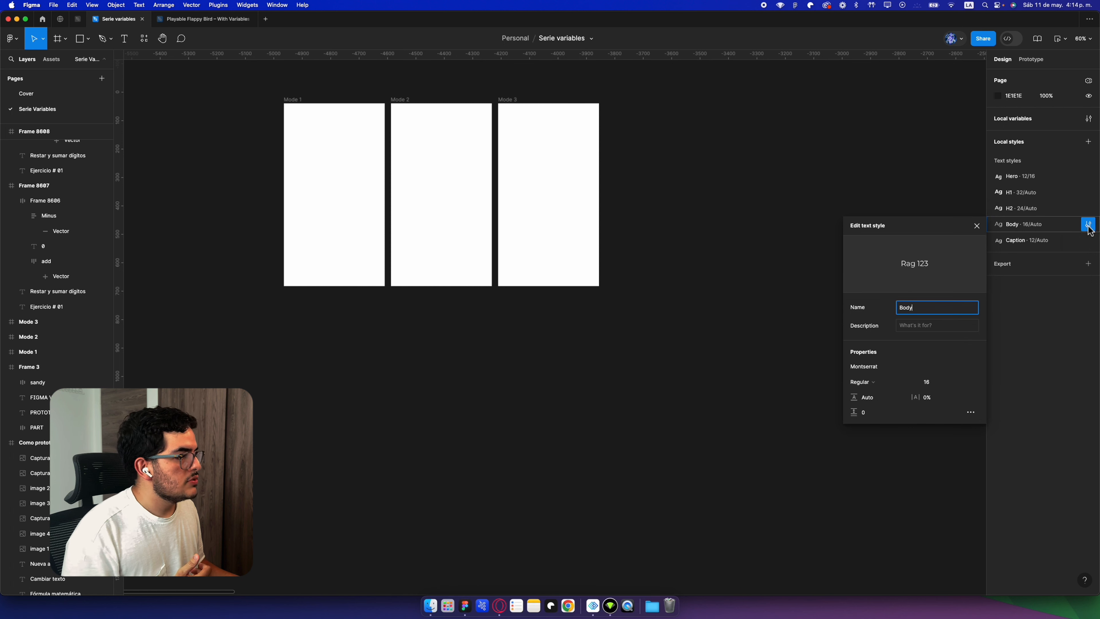
left_click(1088, 240)
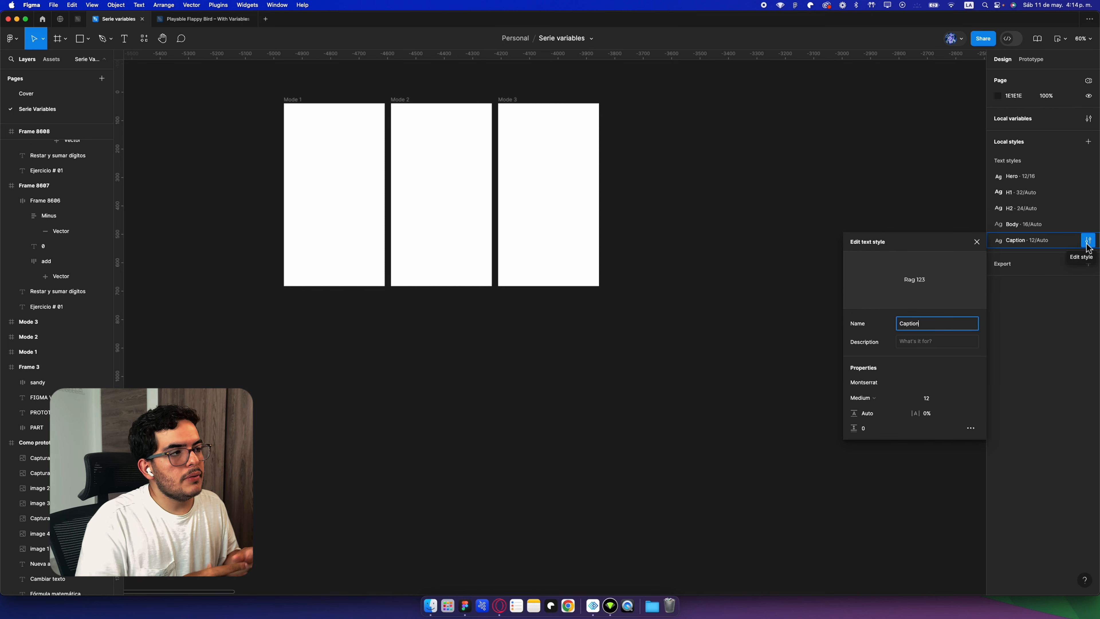
left_click(976, 241)
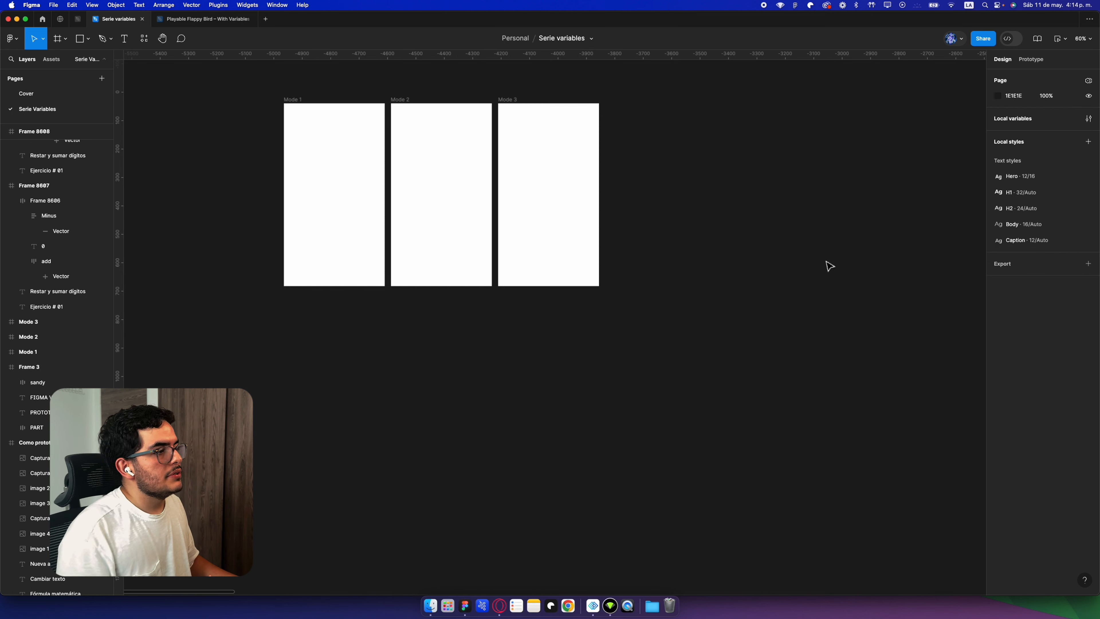
Open the local variables of the Variables tipográficas collection
left_click(1088, 119)
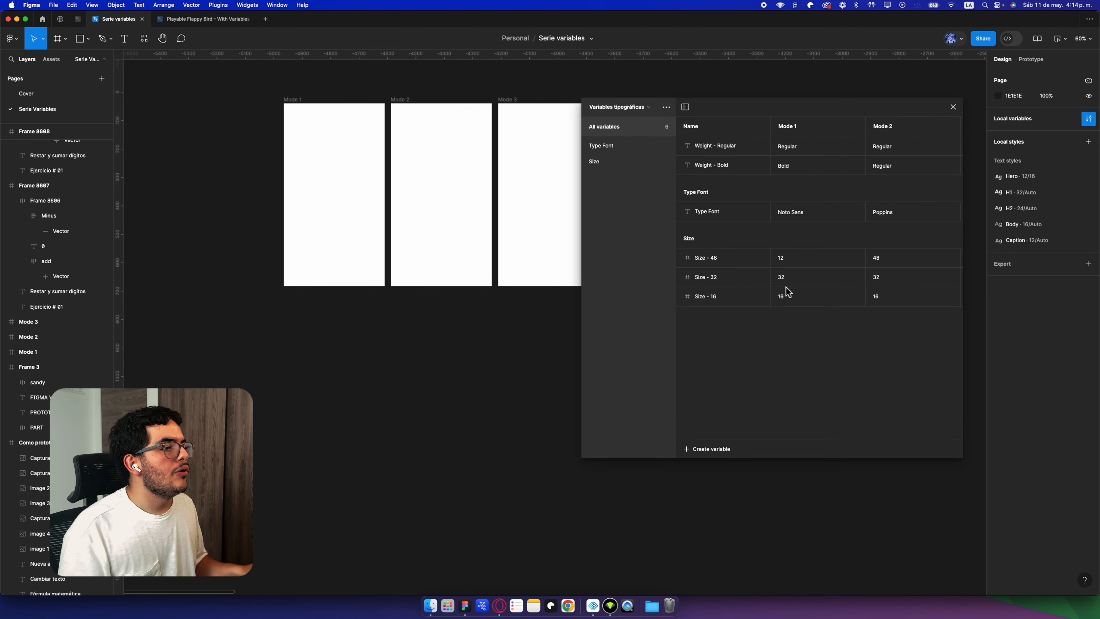